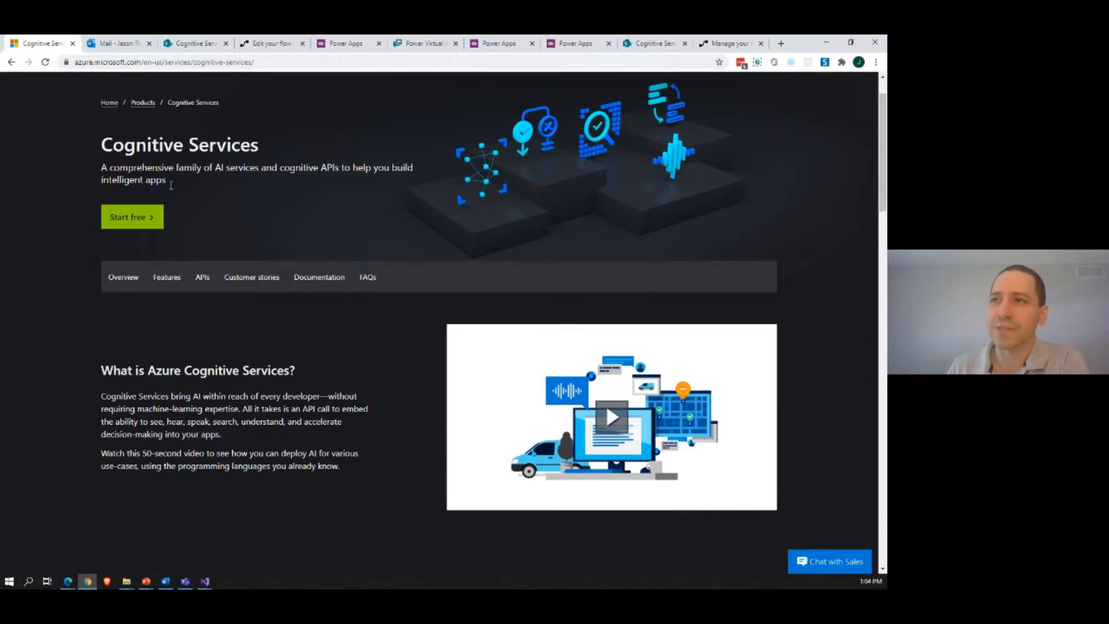
Step: Examine the Azure Cognitive Services offerings in the Language, Speech, Vision and Web search categories
{"action": "scroll", "coordinate": [83, 246], "scroll_direction": "down", "scroll_amount": 4}
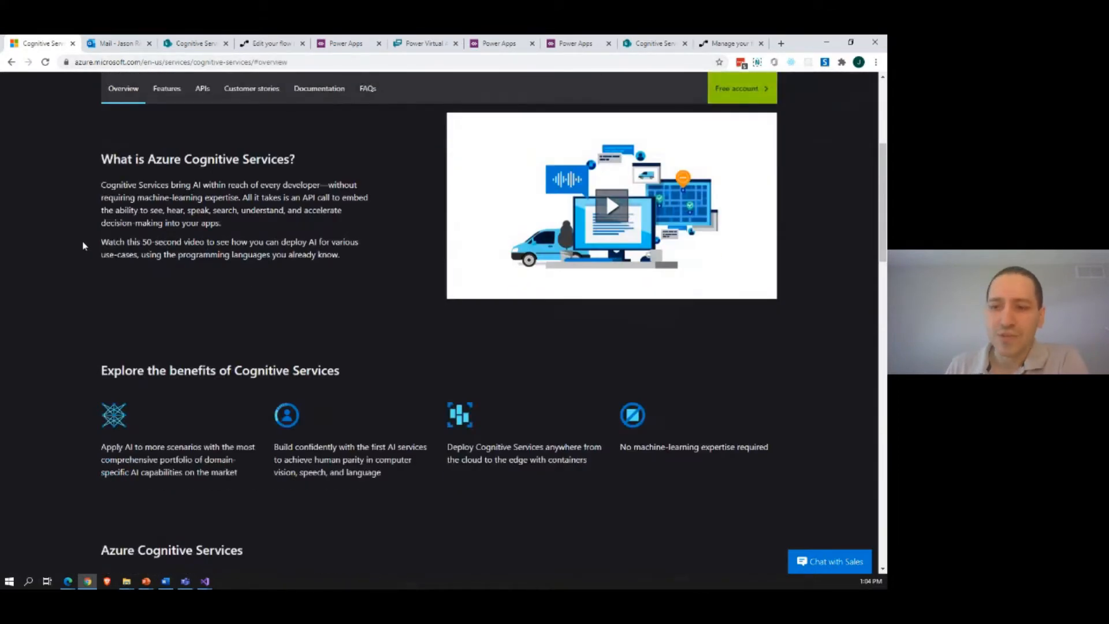
{"action": "scroll", "coordinate": [83, 246], "scroll_direction": "down", "scroll_amount": 6}
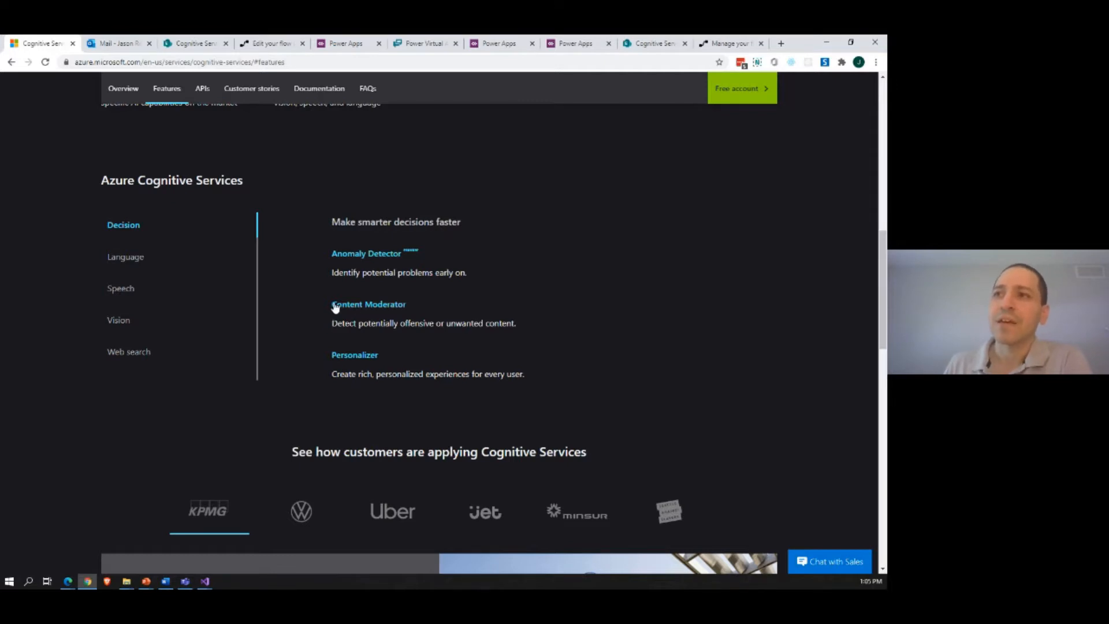
{"action": "left_click", "coordinate": [133, 262]}
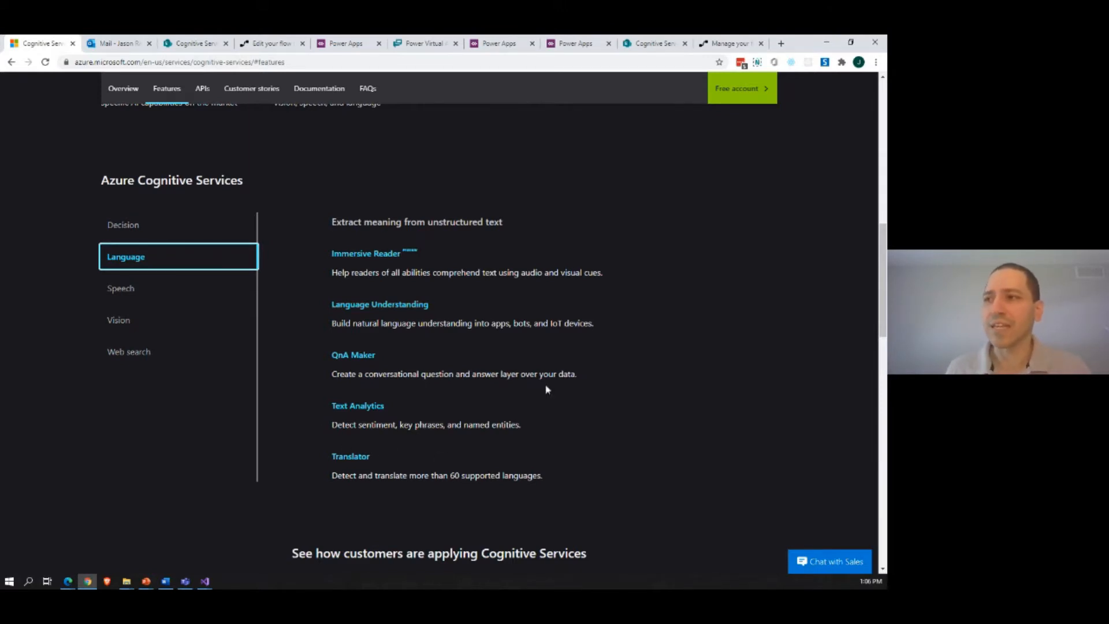
{"action": "left_click", "coordinate": [130, 290]}
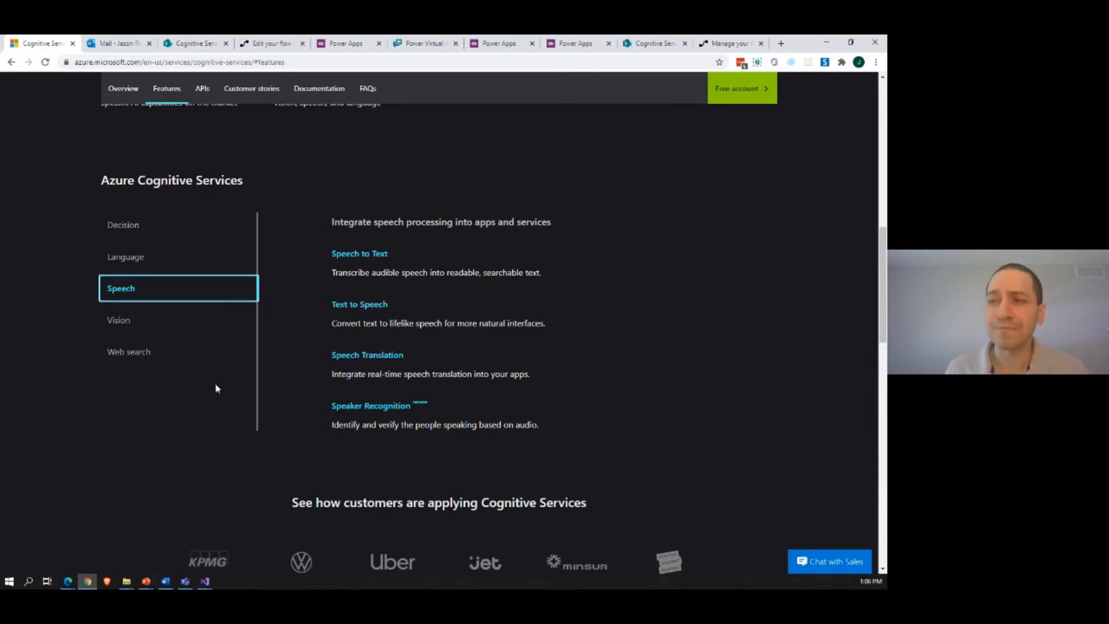
{"action": "left_click", "coordinate": [133, 324]}
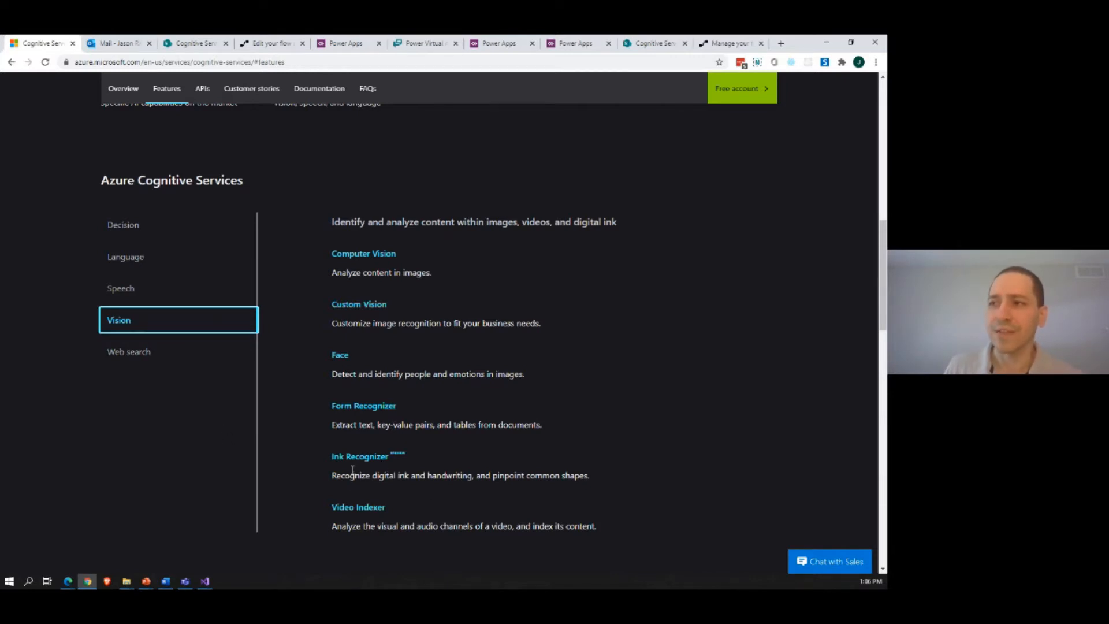
{"action": "left_click", "coordinate": [141, 353]}
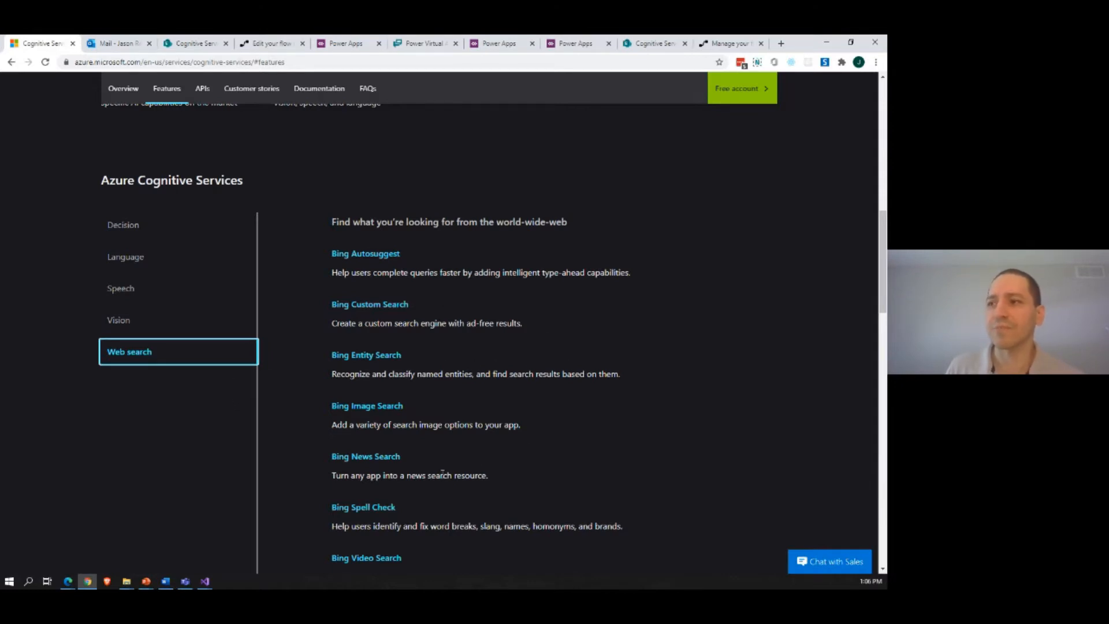
{"action": "scroll", "coordinate": [449, 486], "scroll_direction": "down", "scroll_amount": 1}
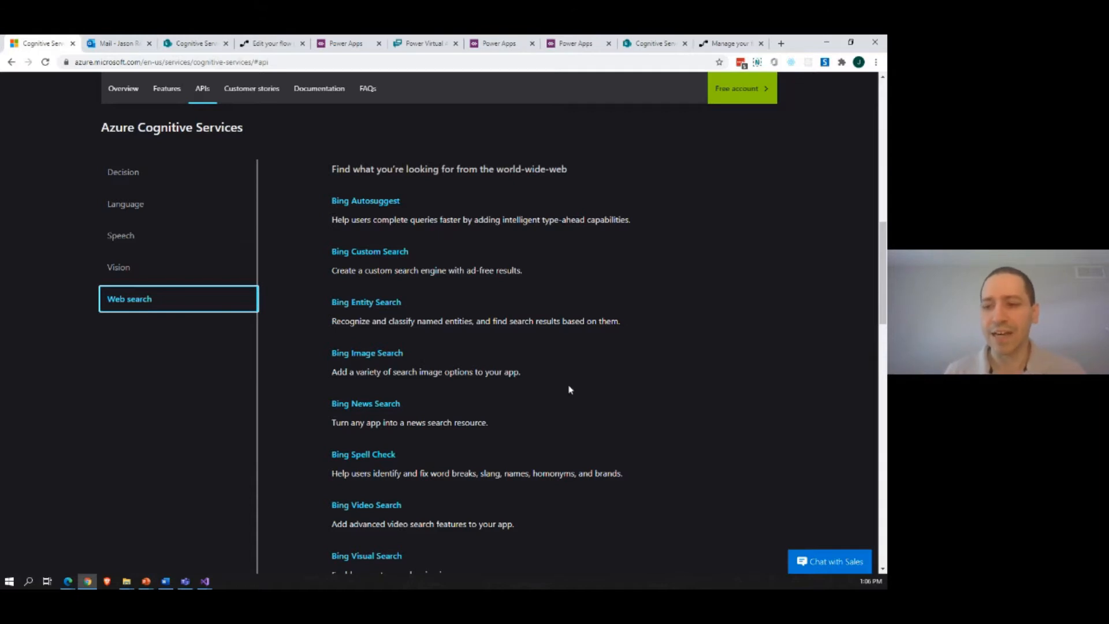
{"action": "scroll", "coordinate": [32, 483], "scroll_direction": "down", "scroll_amount": 3}
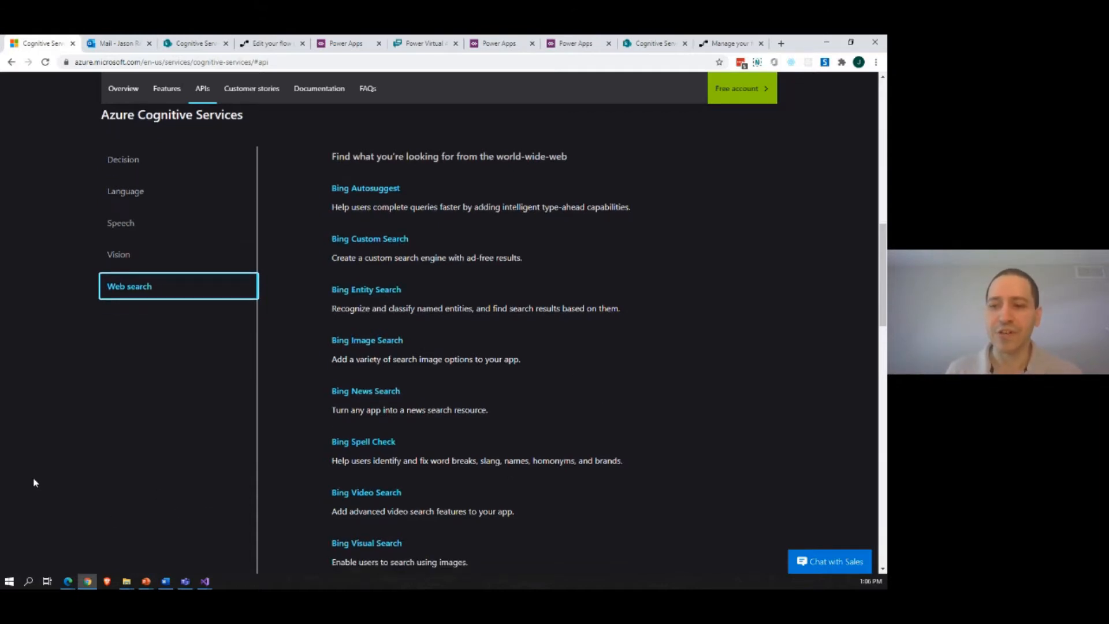
{"action": "scroll", "coordinate": [265, 354], "scroll_direction": "up", "scroll_amount": 1}
{"action": "scroll", "coordinate": [217, 326], "scroll_direction": "up", "scroll_amount": 2}
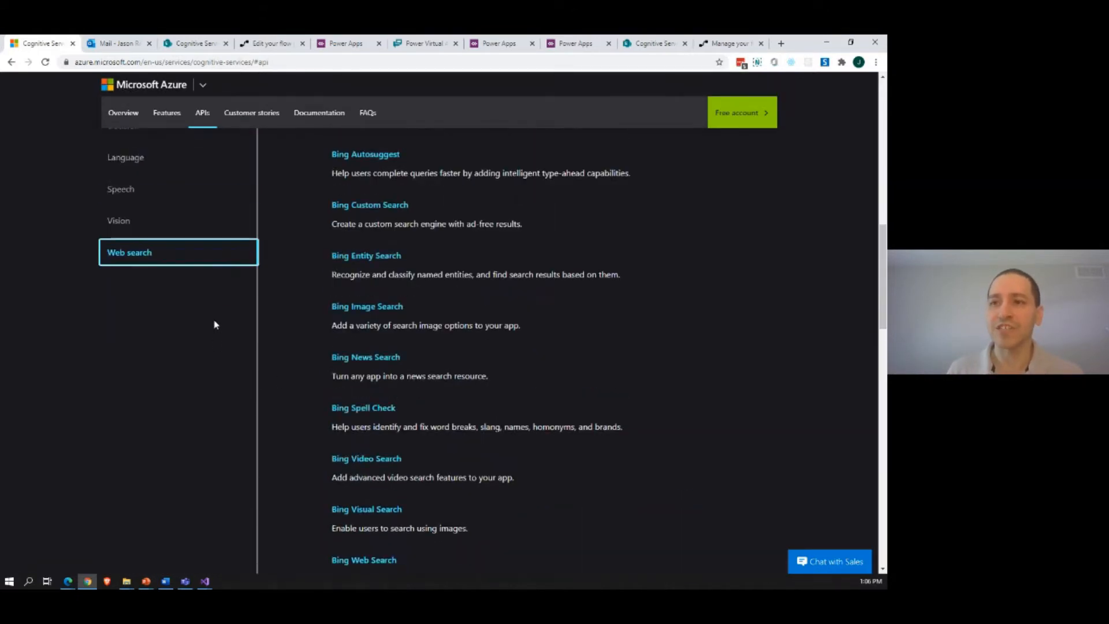
{"action": "scroll", "coordinate": [218, 325], "scroll_direction": "up", "scroll_amount": 1}
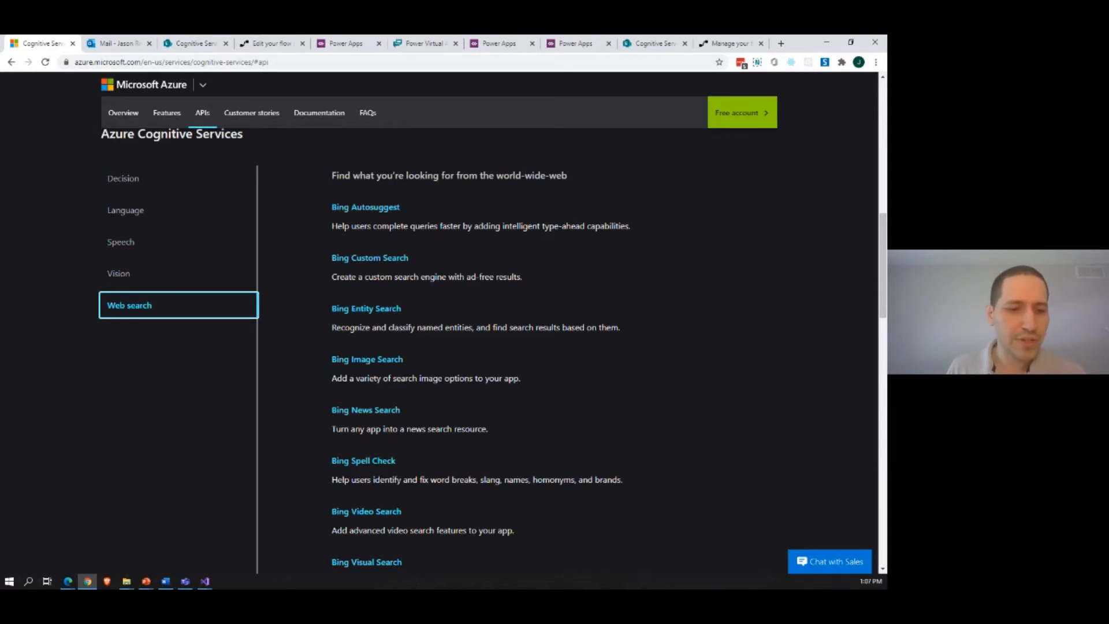
Step: Switch to the Azure portal in Edge, bring its window onto this screen and maximize it
{"action": "key", "text": "alt+Tab"}
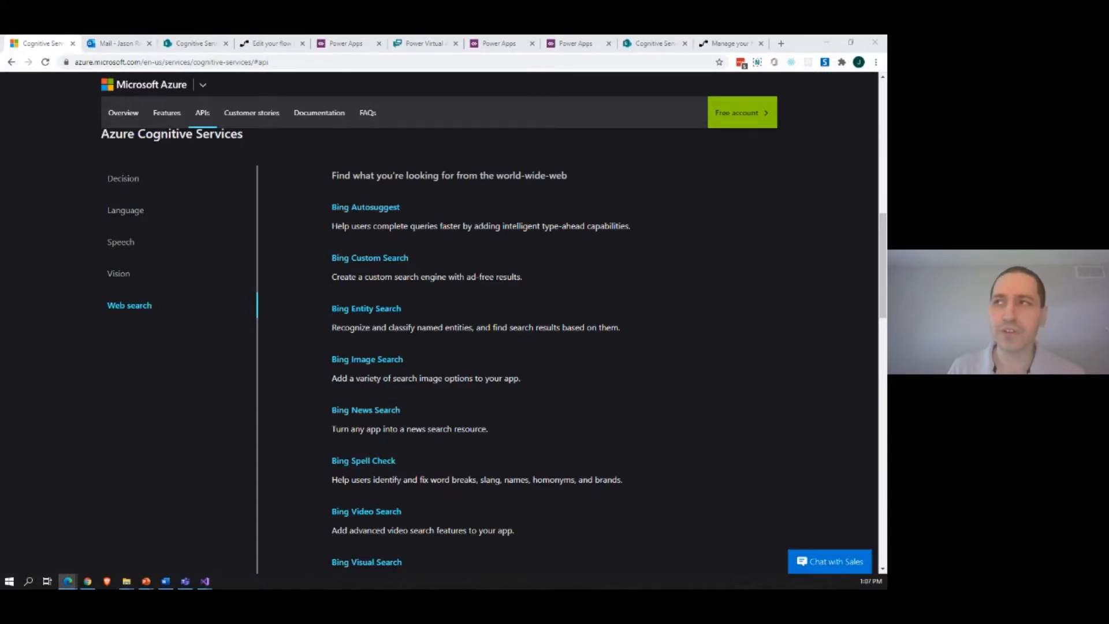
{"action": "left_click_drag", "start_coordinate": [0, 120], "coordinate": [355, 133]}
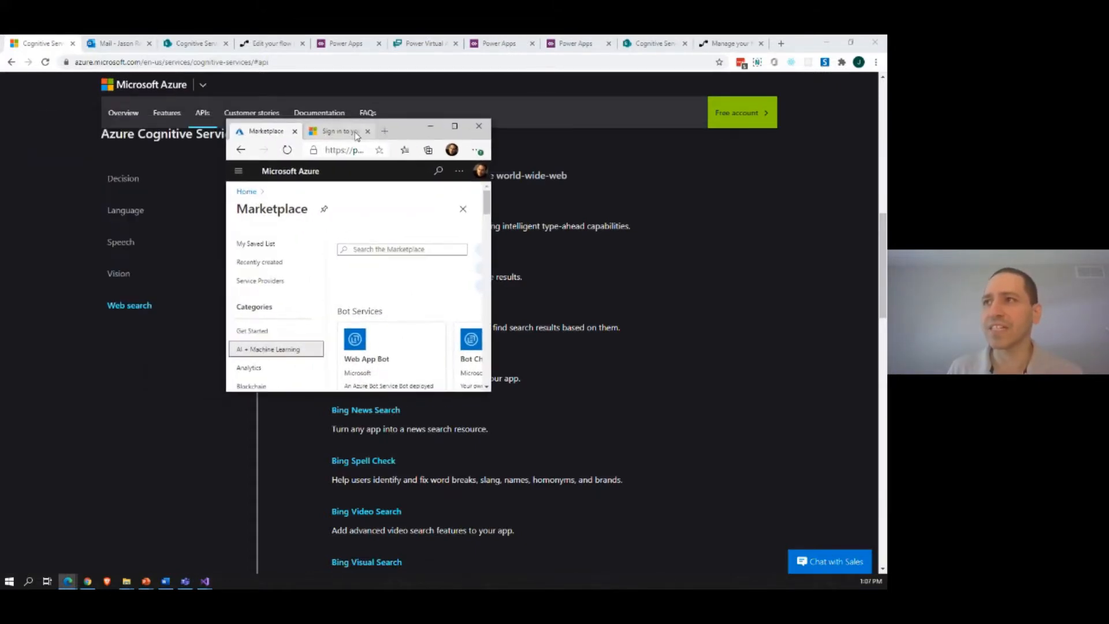
{"action": "left_click", "coordinate": [455, 128]}
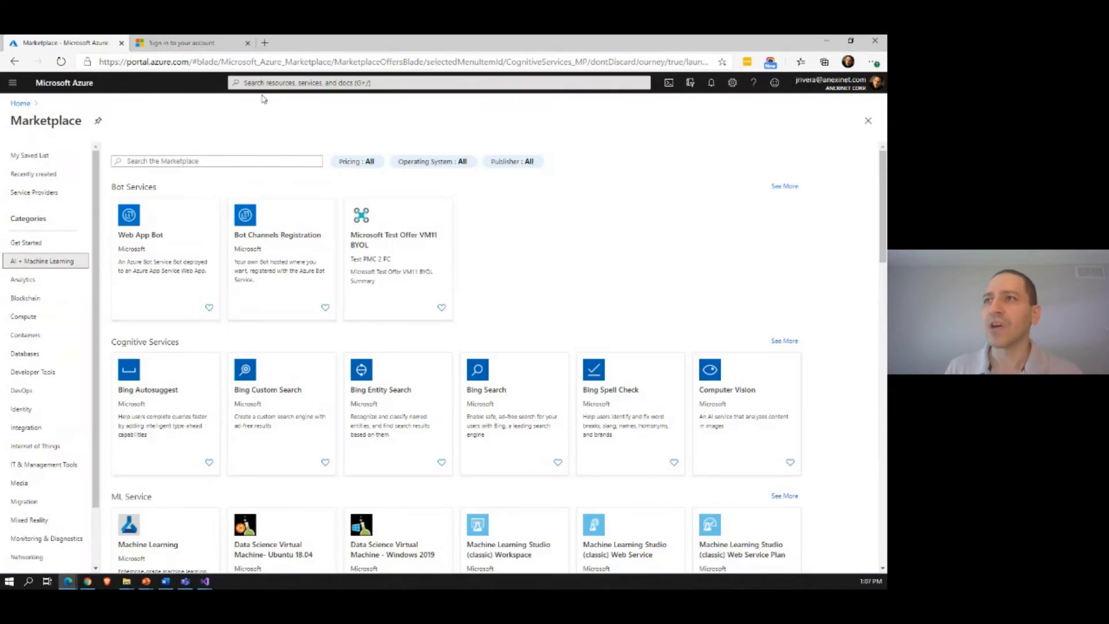
Step: Search the portal for "cog", open the Cognitive Services service and start creating a cognitive service
{"action": "left_click", "coordinate": [267, 83]}
{"action": "type", "text": "cog"}
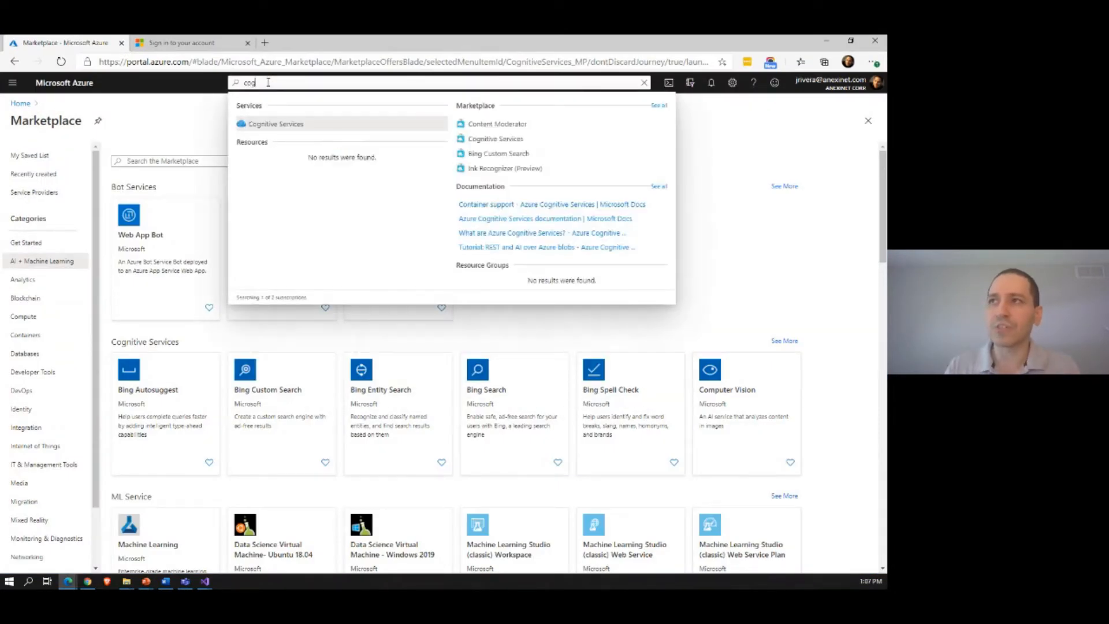
{"action": "left_click", "coordinate": [285, 123]}
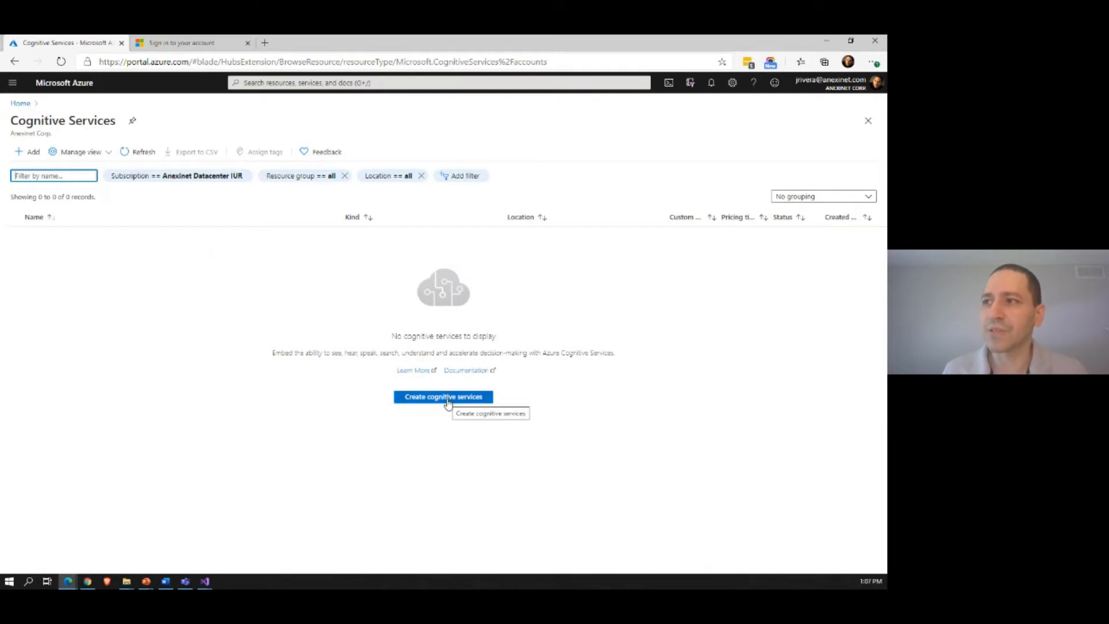
{"action": "left_click", "coordinate": [427, 397]}
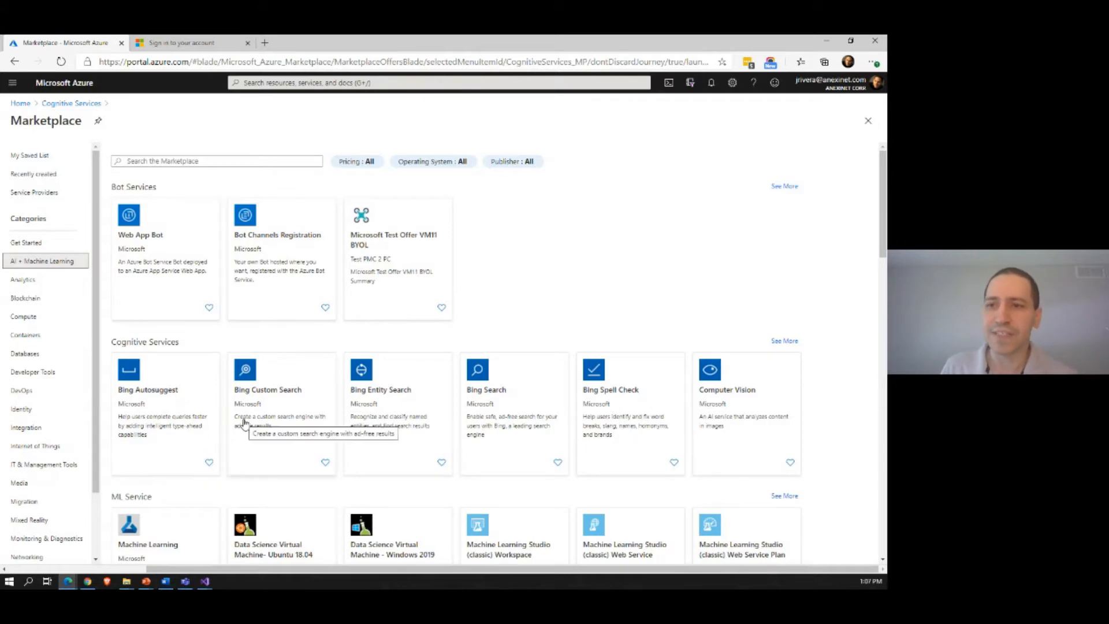
Step: Show all Cognitive Services offers in the Marketplace and open the creation form for a Text Analytics resource
{"action": "scroll", "coordinate": [300, 428], "scroll_direction": "down", "scroll_amount": 3}
{"action": "scroll", "coordinate": [186, 477], "scroll_direction": "down", "scroll_amount": 5}
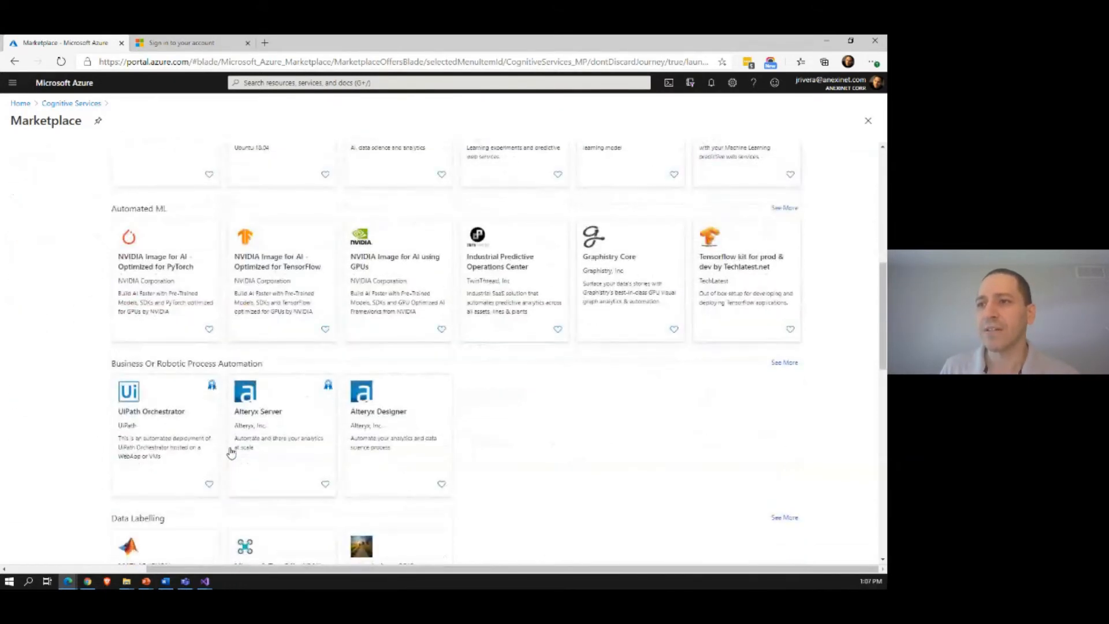
{"action": "scroll", "coordinate": [230, 457], "scroll_direction": "down", "scroll_amount": 2}
{"action": "scroll", "coordinate": [231, 450], "scroll_direction": "up", "scroll_amount": 5}
{"action": "scroll", "coordinate": [231, 447], "scroll_direction": "up", "scroll_amount": 3}
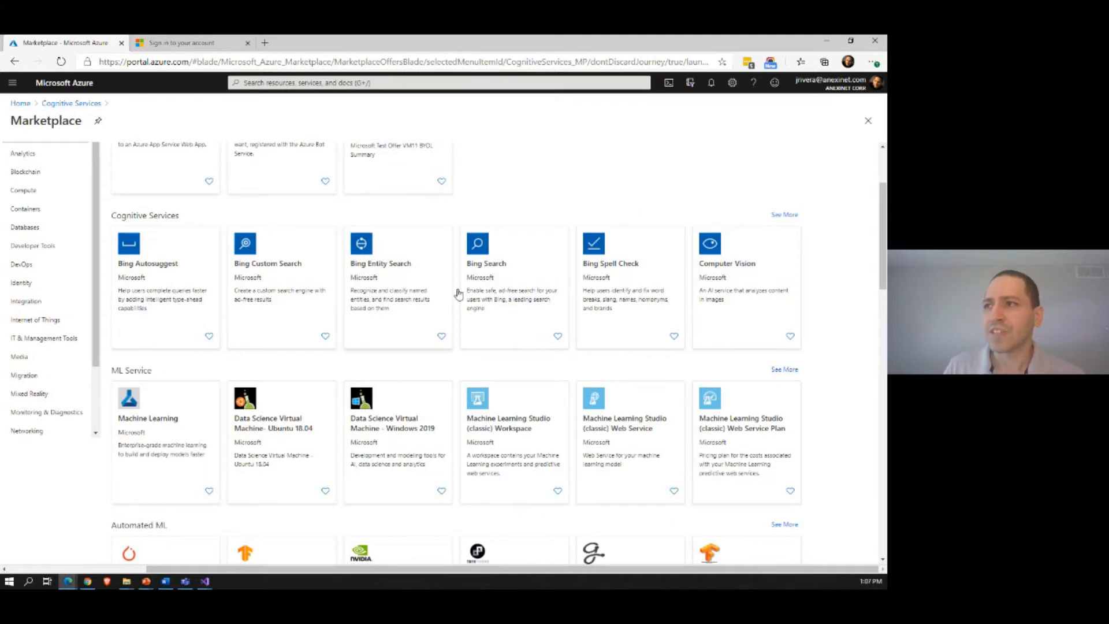
{"action": "left_click", "coordinate": [786, 216]}
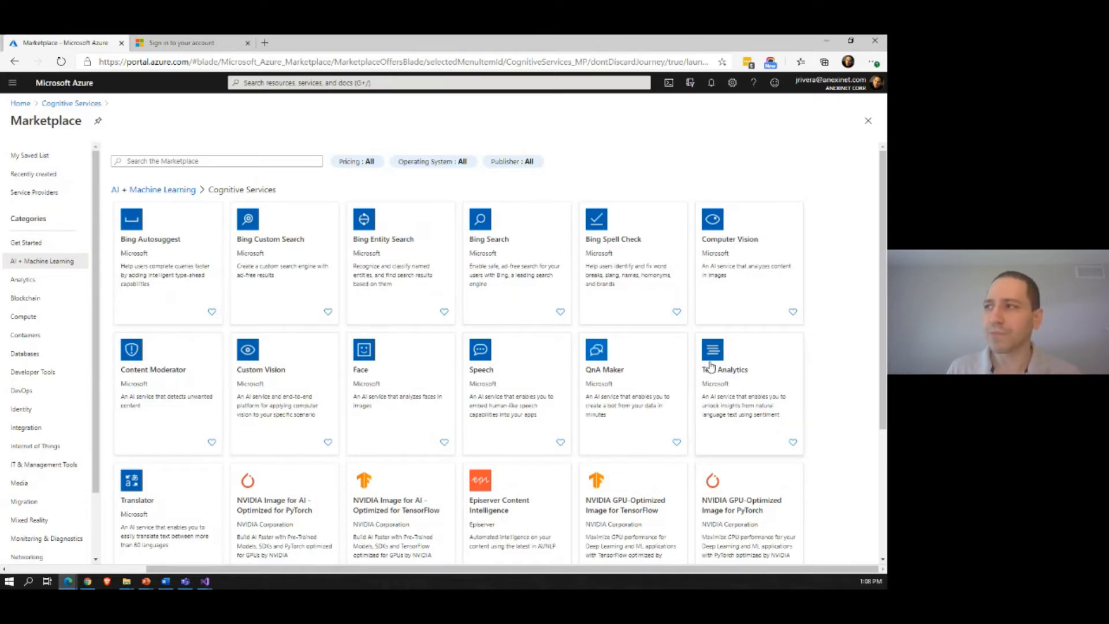
{"action": "left_click", "coordinate": [744, 365]}
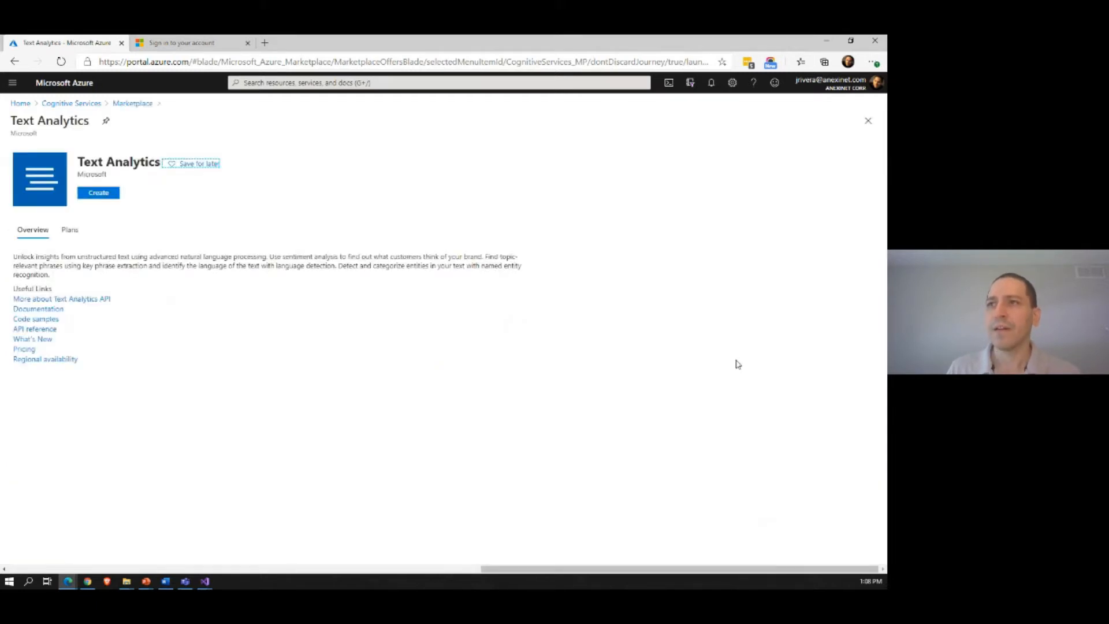
{"action": "left_click", "coordinate": [96, 195]}
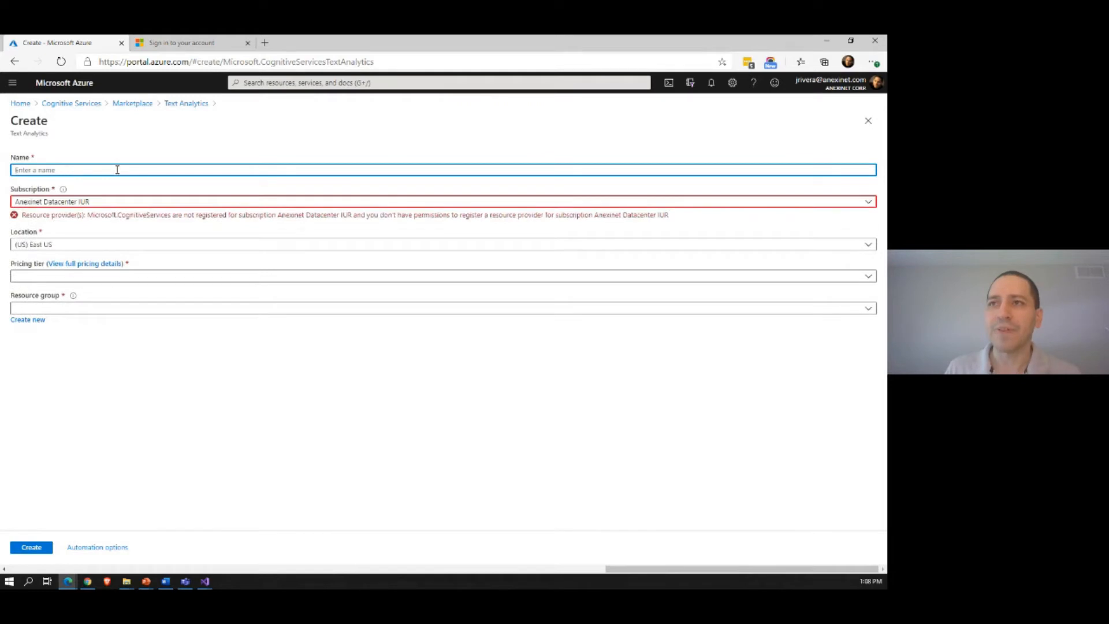
Step: Review the location and pricing tier options for the Text Analytics resource without changing either one
{"action": "left_click", "coordinate": [80, 245]}
{"action": "left_click", "coordinate": [77, 246]}
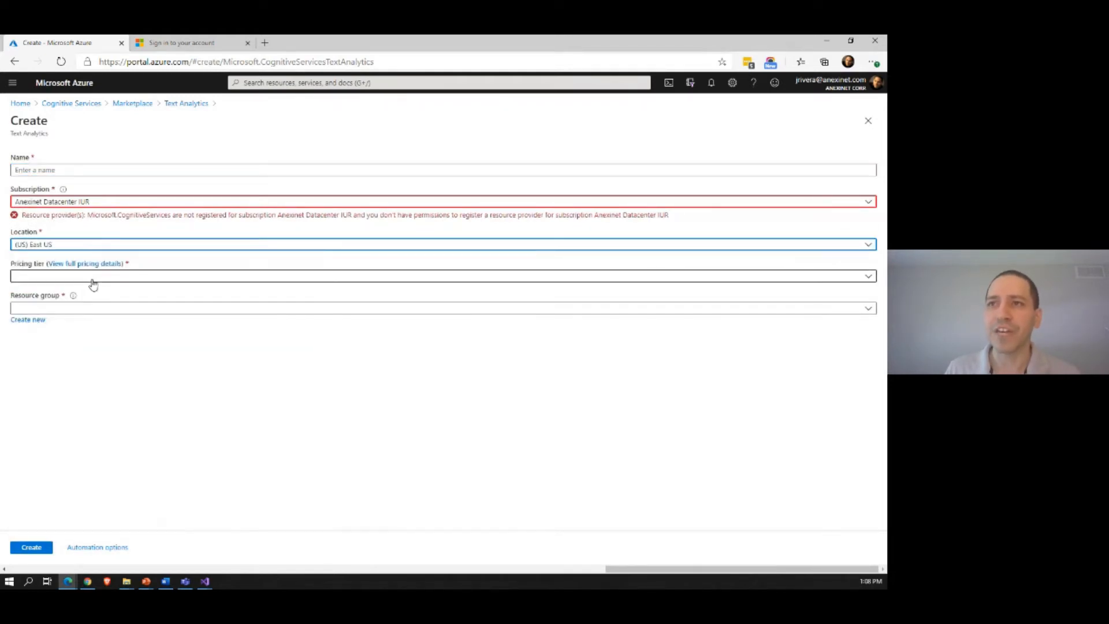
{"action": "left_click", "coordinate": [87, 277]}
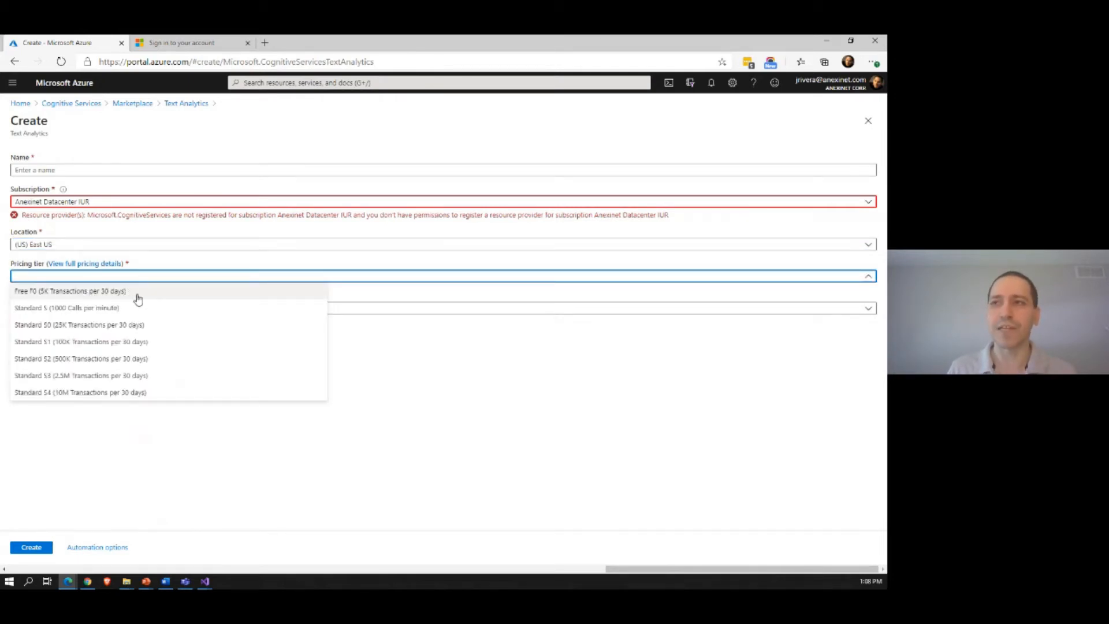
{"action": "left_click", "coordinate": [433, 358]}
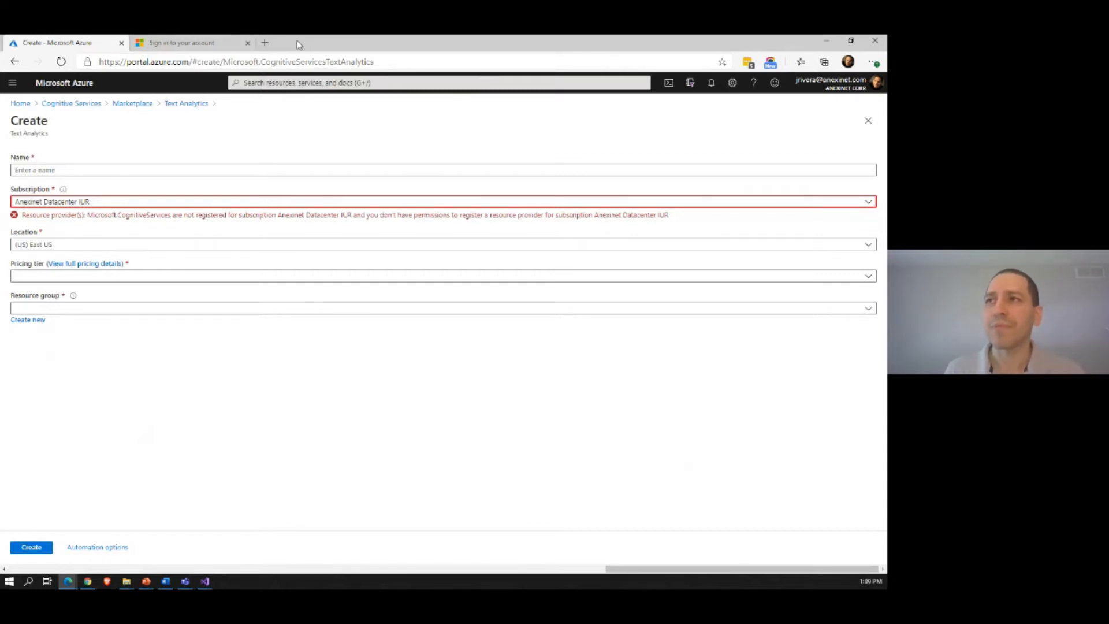
Step: Move the Azure portal window off this screen, then bring the Demo.Sentiment solution in Visual Studio onto it and maximize it
{"action": "left_click_drag", "start_coordinate": [297, 42], "coordinate": [0, 179]}
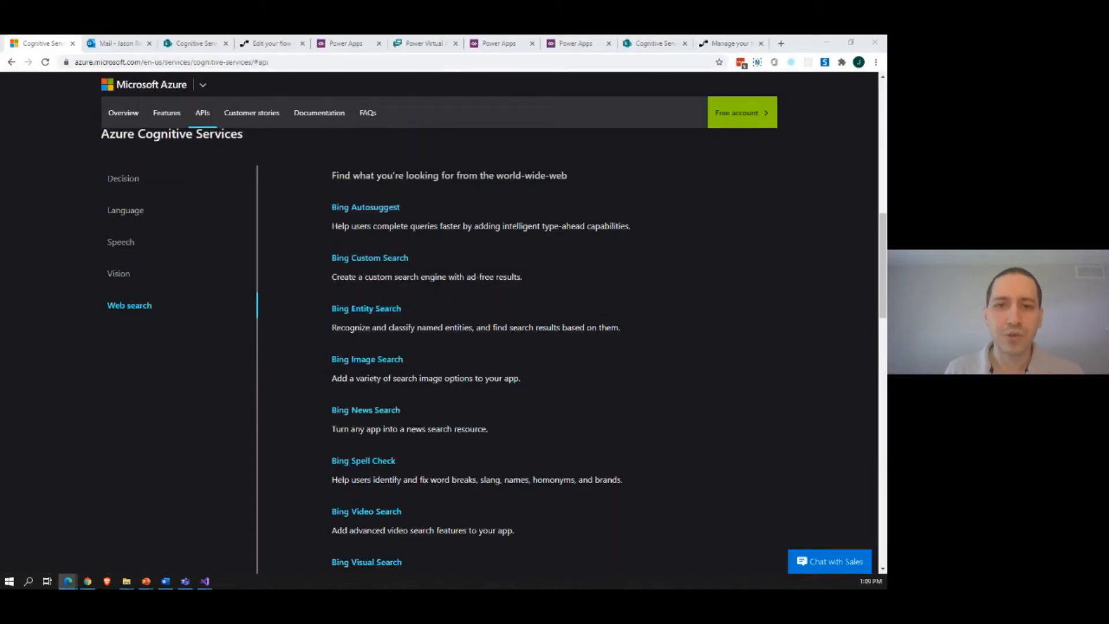
{"action": "key", "text": "alt+Tab"}
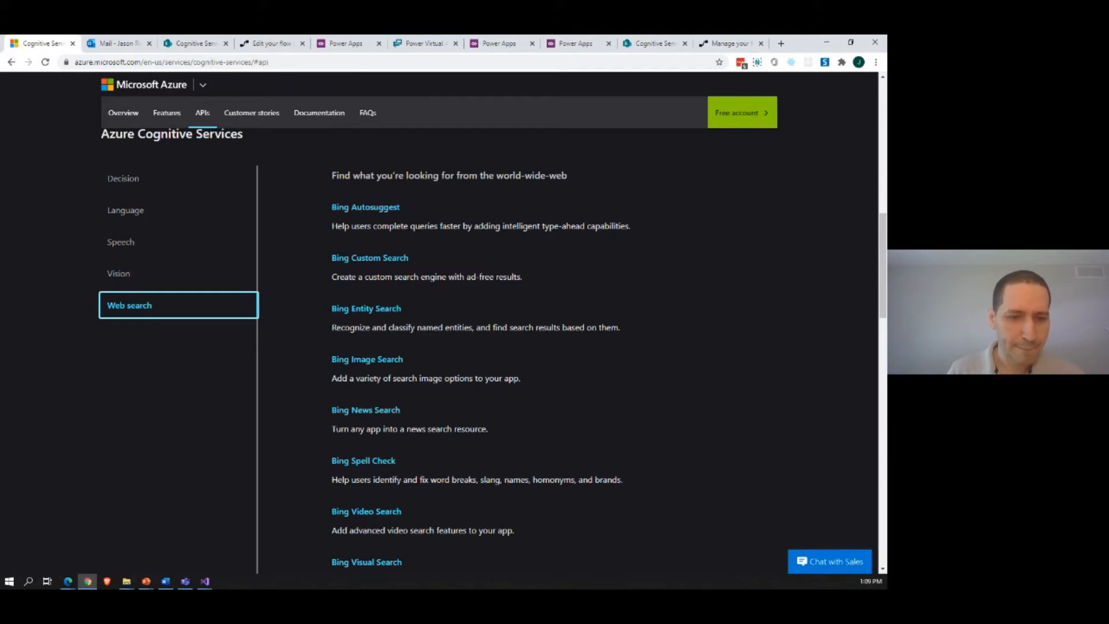
{"action": "key", "text": "alt+Tab"}
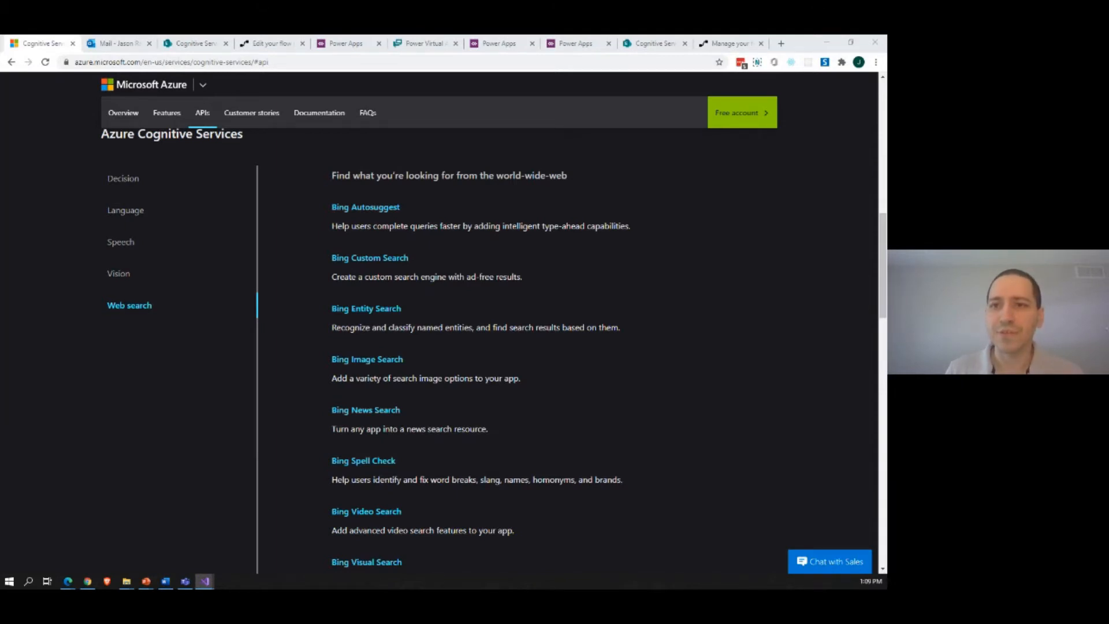
{"action": "left_click_drag", "start_coordinate": [0, 155], "coordinate": [495, 157]}
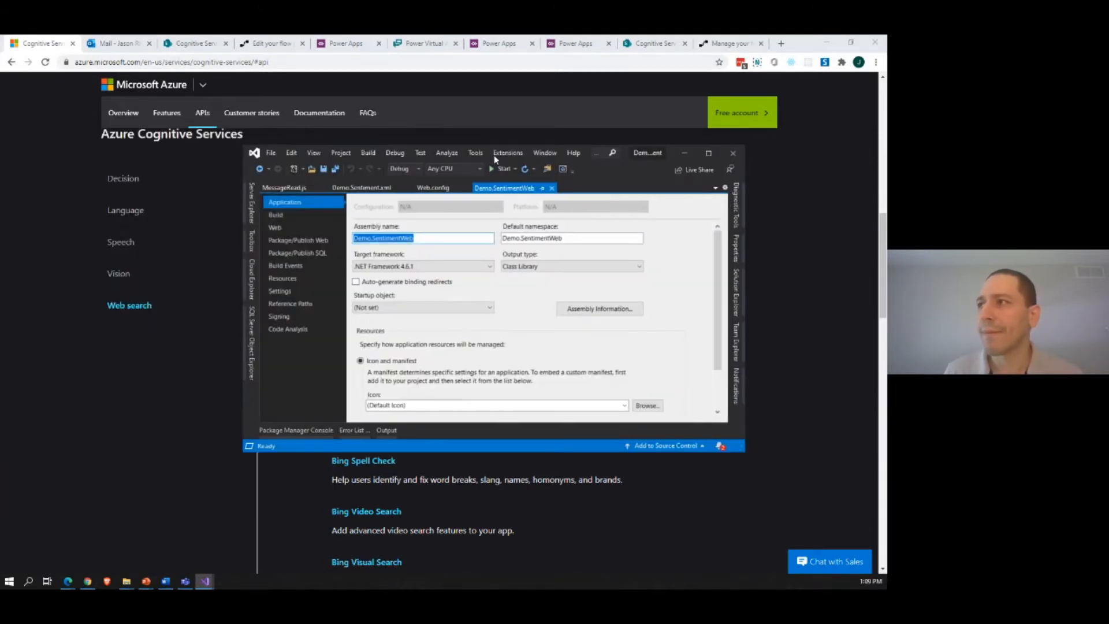
{"action": "left_click", "coordinate": [706, 158]}
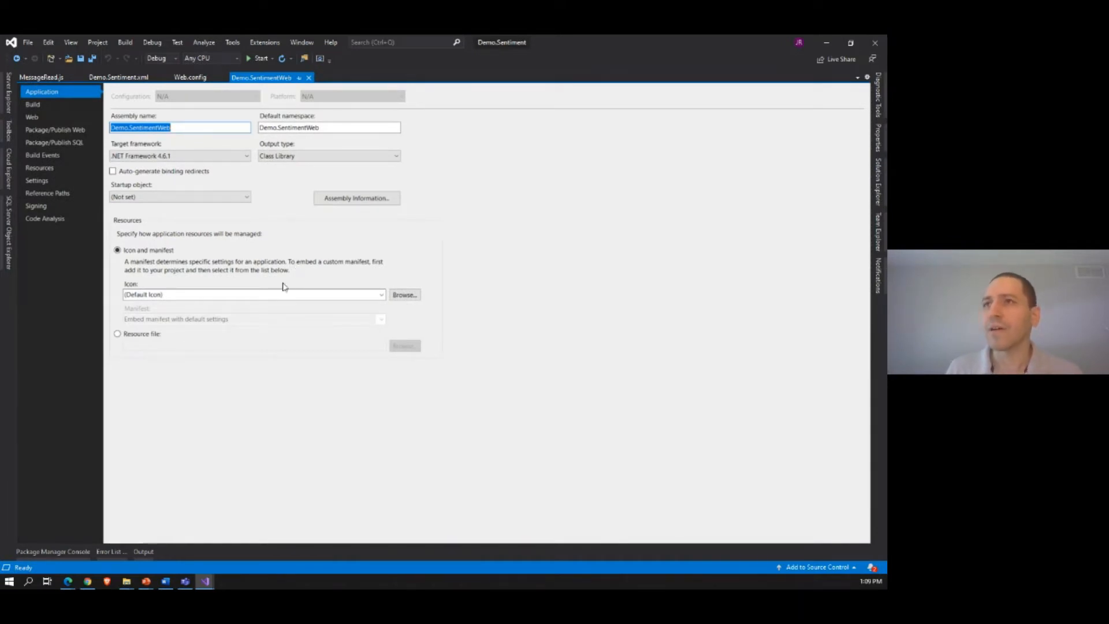
Step: Open MessageRead.js and examine the body.getAsync call, the documentsVal and documentsKey variables and the sentiment API request
{"action": "left_click", "coordinate": [42, 78]}
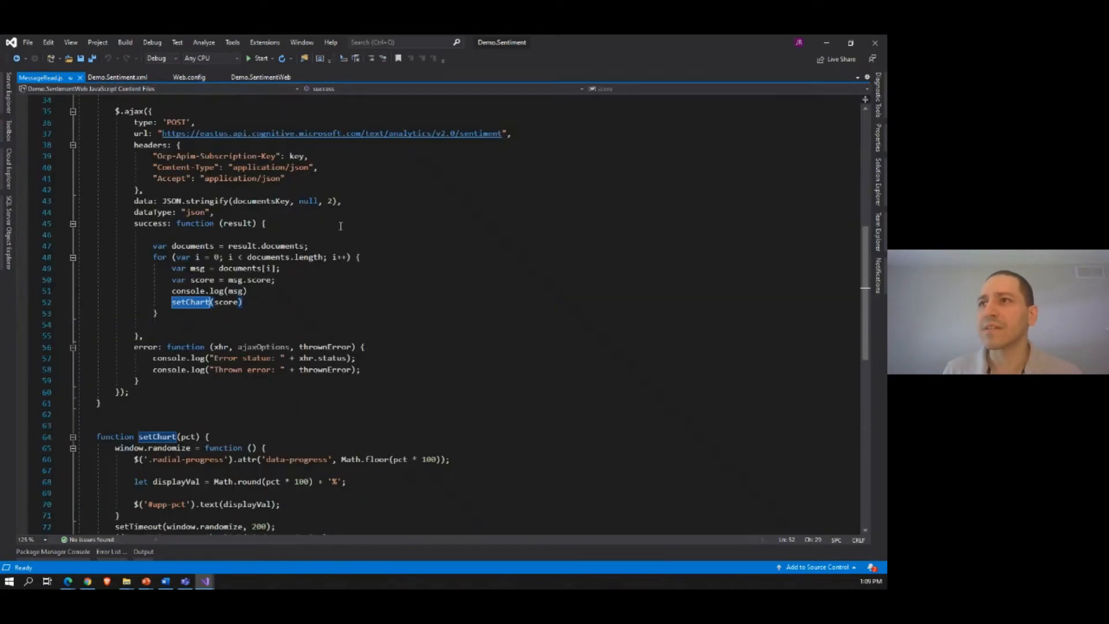
{"action": "scroll", "coordinate": [272, 306], "scroll_direction": "up", "scroll_amount": 4}
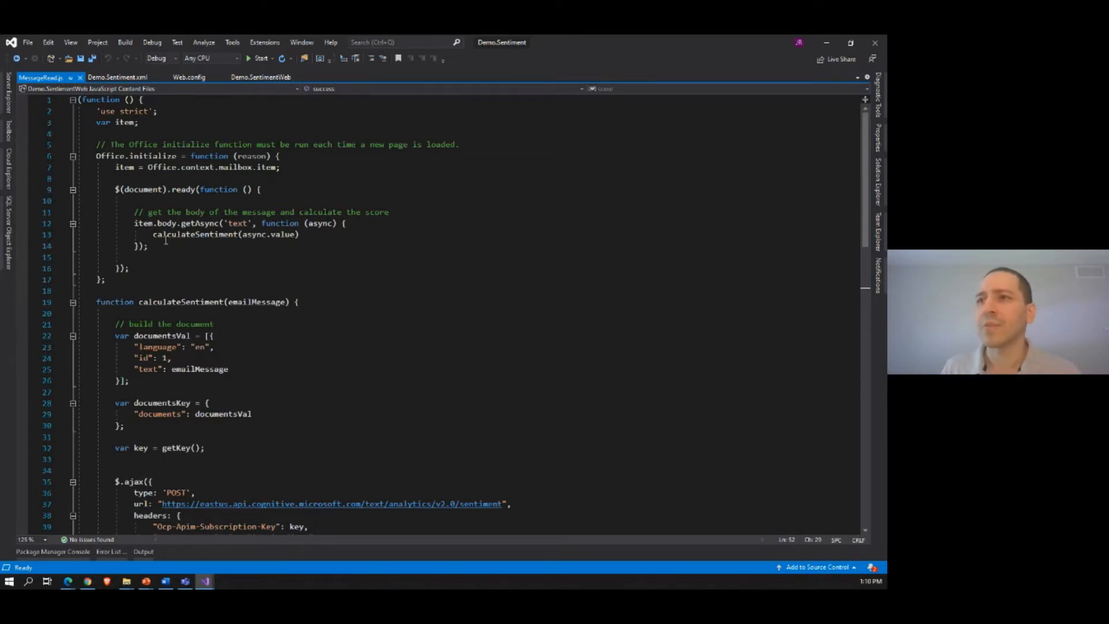
{"action": "left_click_drag", "start_coordinate": [157, 222], "coordinate": [262, 224]}
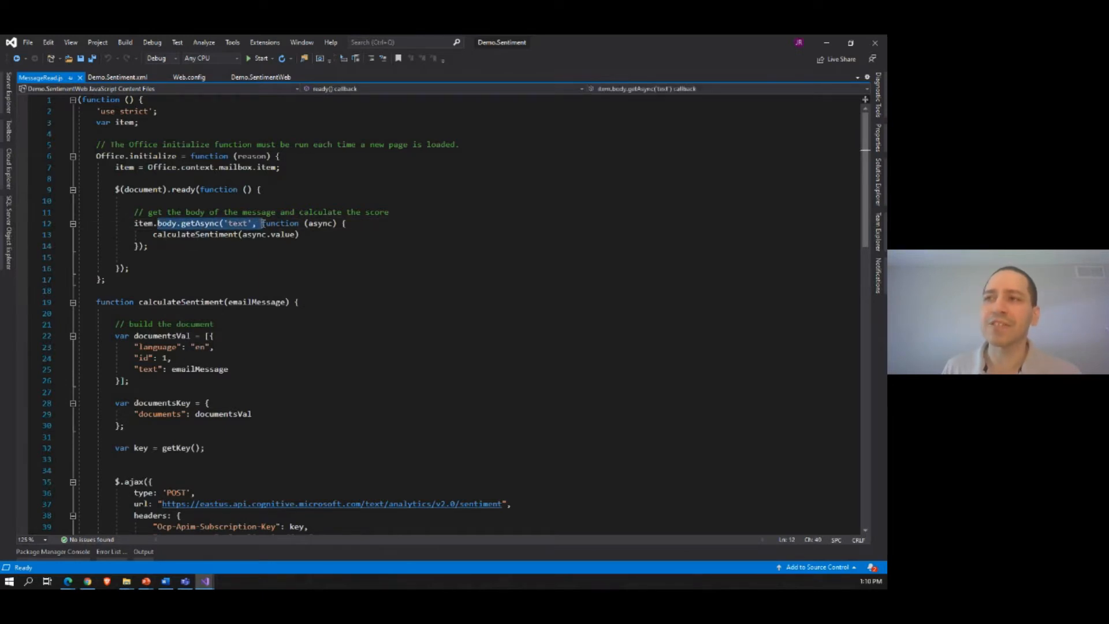
{"action": "scroll", "coordinate": [214, 331], "scroll_direction": "down", "scroll_amount": 5}
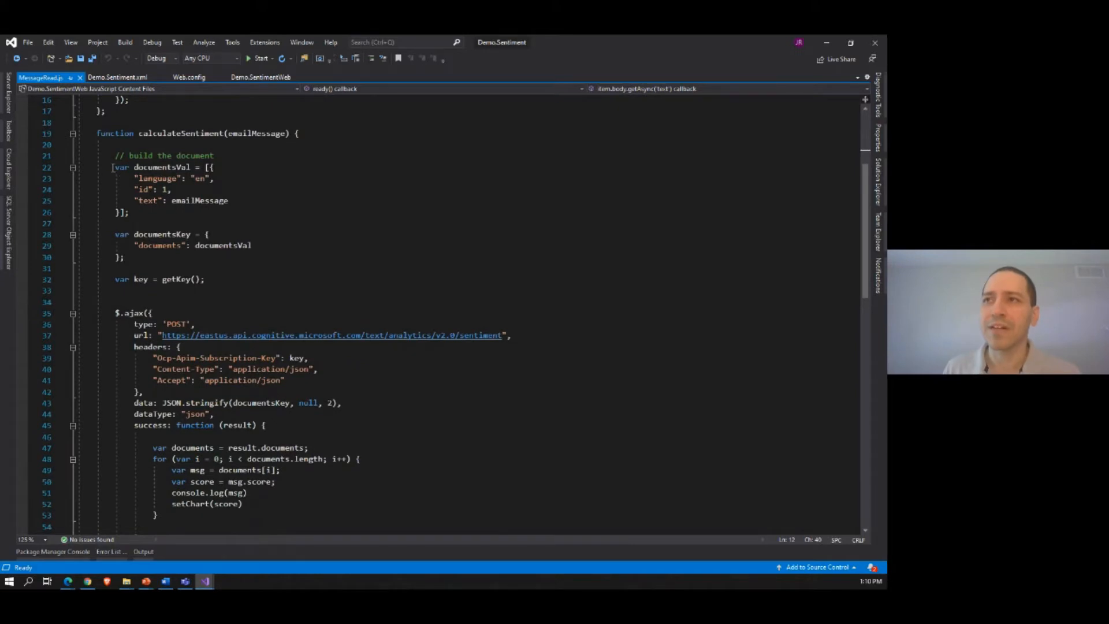
{"action": "left_click_drag", "start_coordinate": [112, 168], "coordinate": [174, 261]}
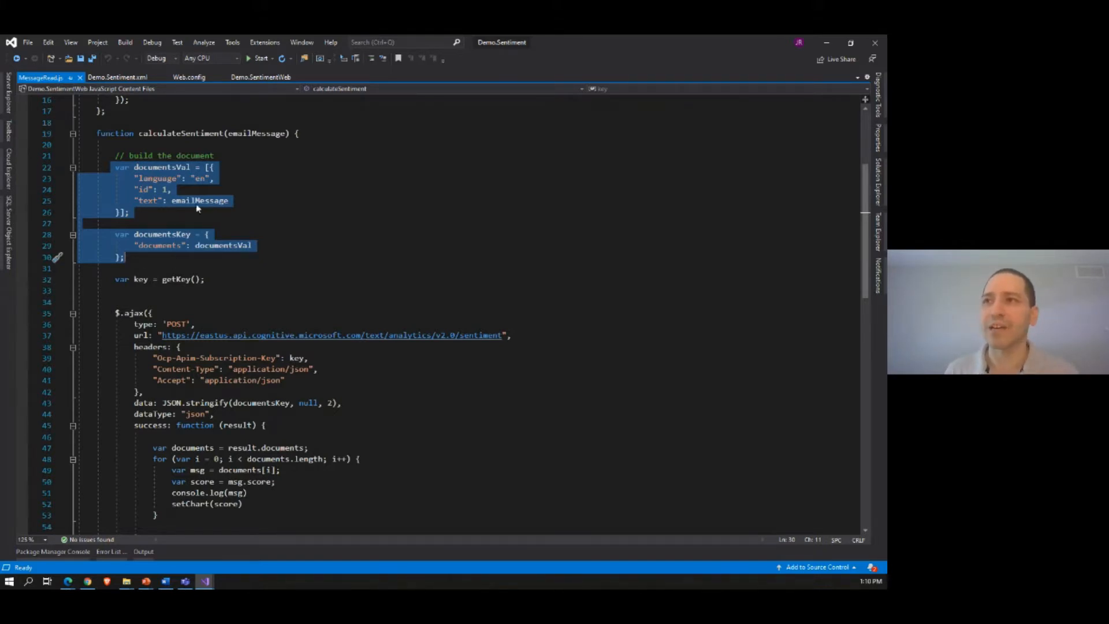
{"action": "left_click", "coordinate": [255, 222]}
{"action": "scroll", "coordinate": [253, 274], "scroll_direction": "down", "scroll_amount": 2}
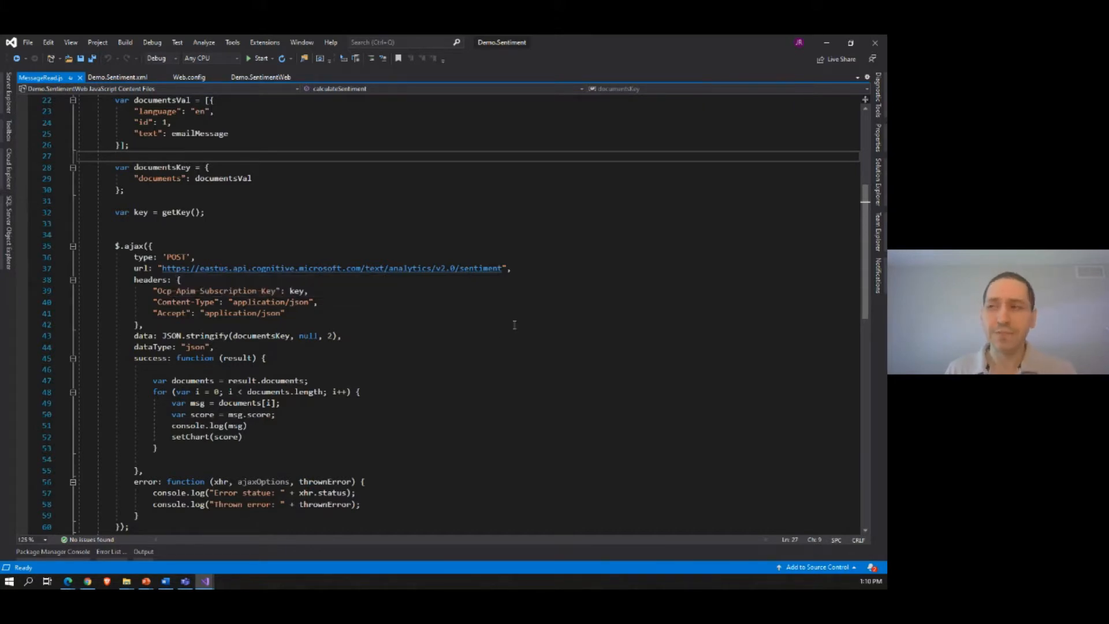
Step: Examine the key in the sentiment request's subscription header, then the msg.score and setChart(score) code in its success function
{"action": "double_click", "coordinate": [297, 291]}
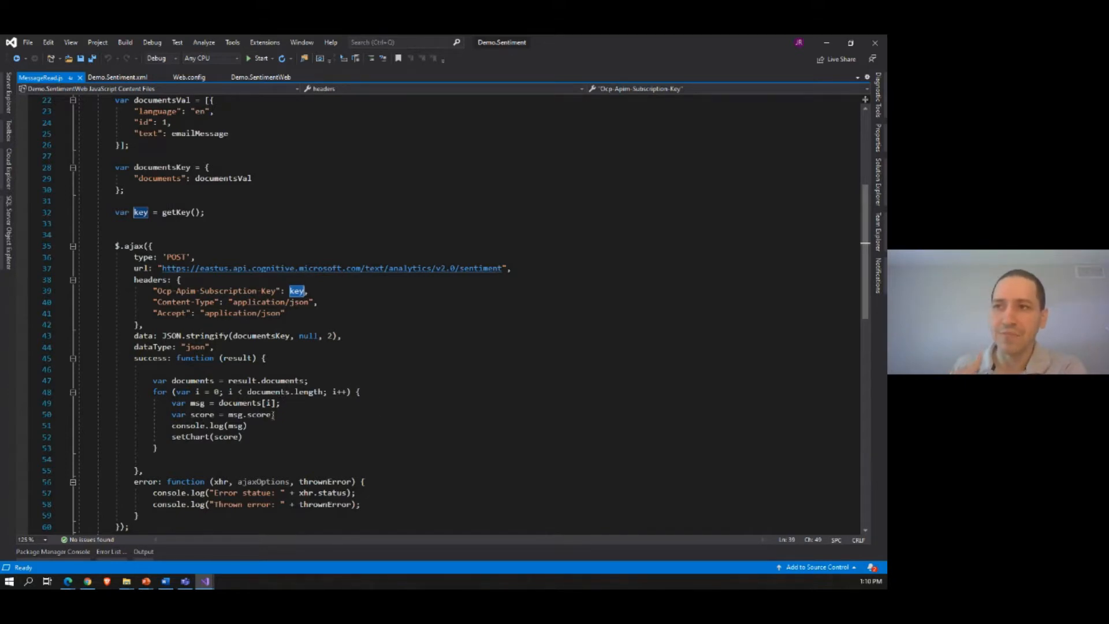
{"action": "left_click_drag", "start_coordinate": [228, 417], "coordinate": [271, 418]}
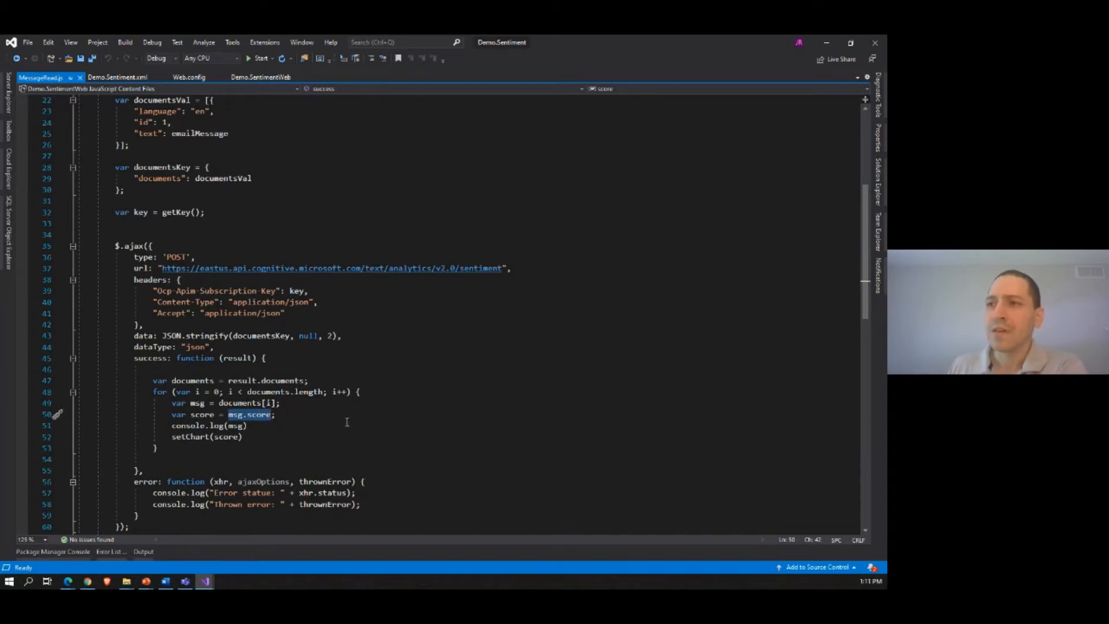
{"action": "scroll", "coordinate": [341, 412], "scroll_direction": "down", "scroll_amount": 1}
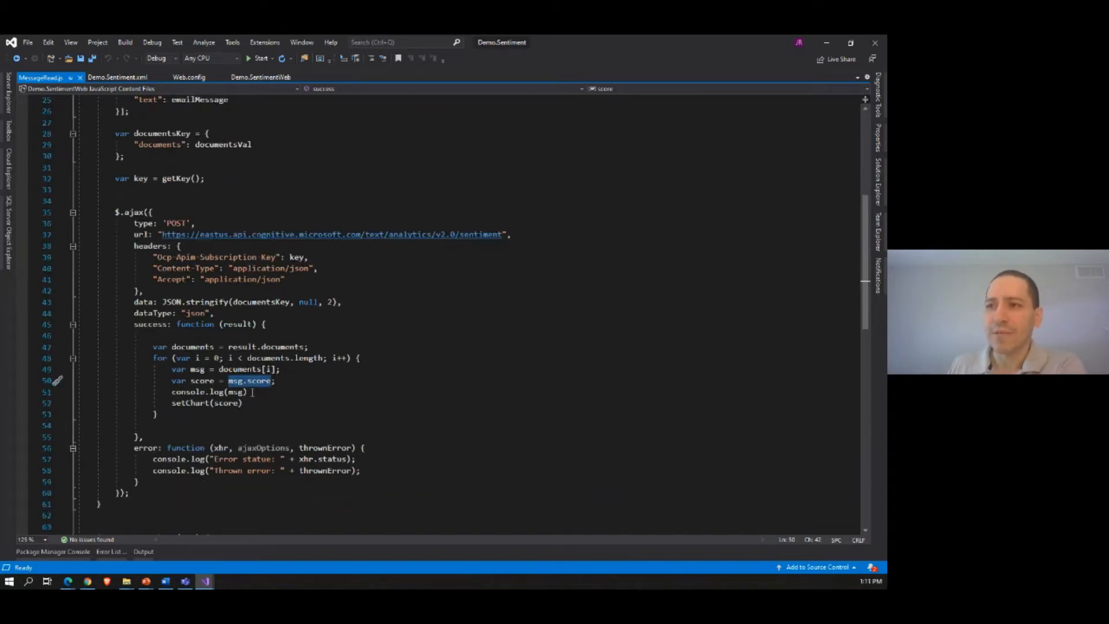
{"action": "left_click", "coordinate": [171, 406]}
{"action": "left_click_drag", "start_coordinate": [172, 406], "coordinate": [246, 404]}
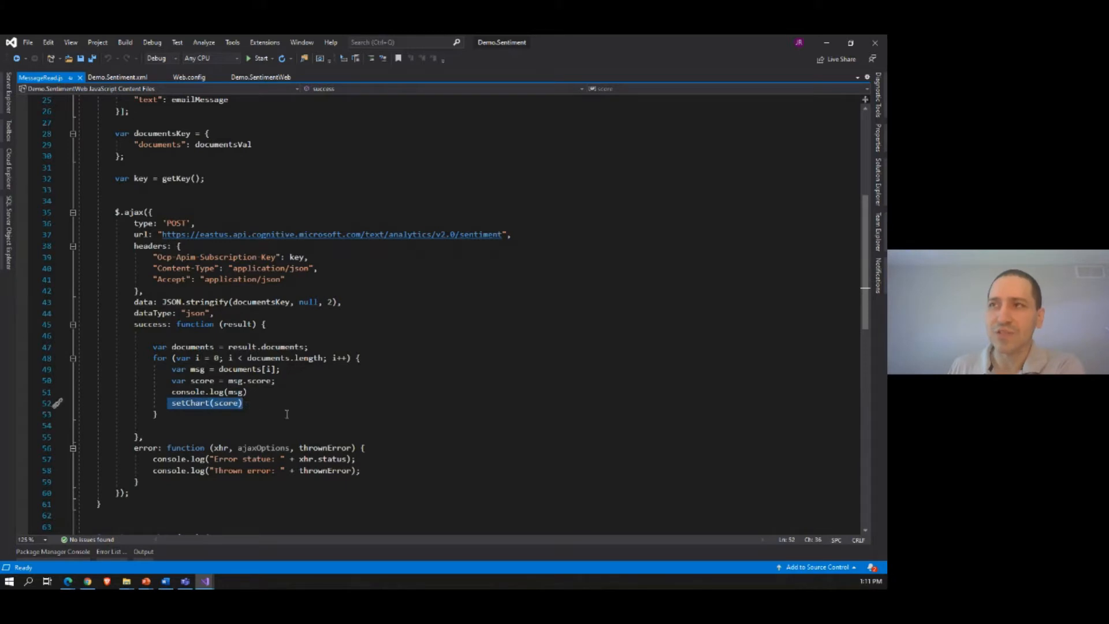
Step: Run the Demo.Sentiment solution and start the body of a new message in Outlook on the web
{"action": "left_click", "coordinate": [252, 59]}
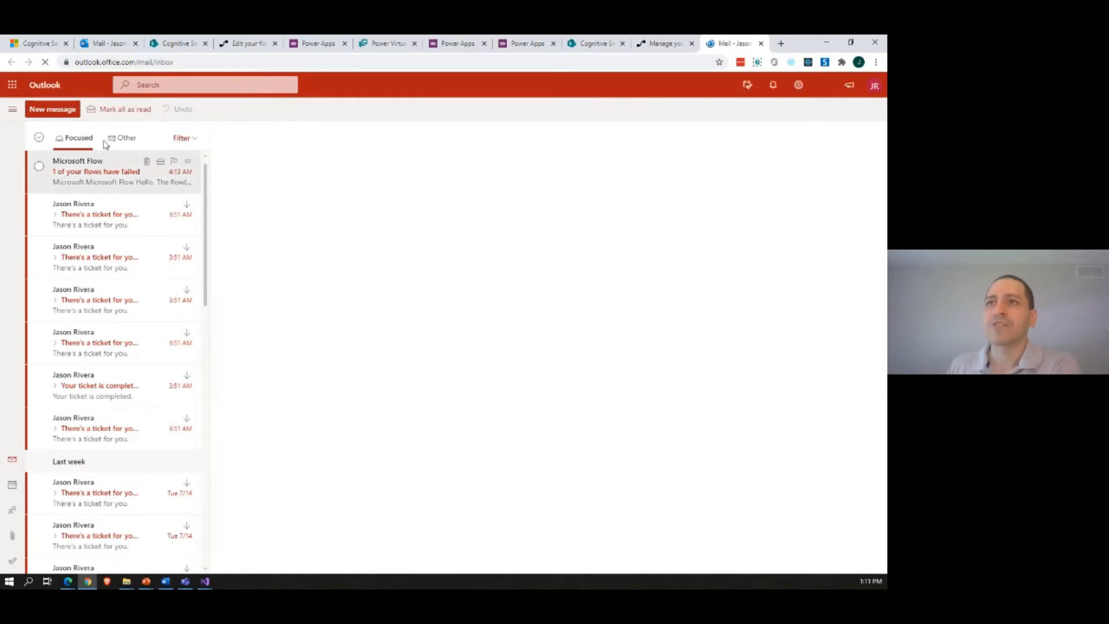
{"action": "left_click", "coordinate": [54, 114]}
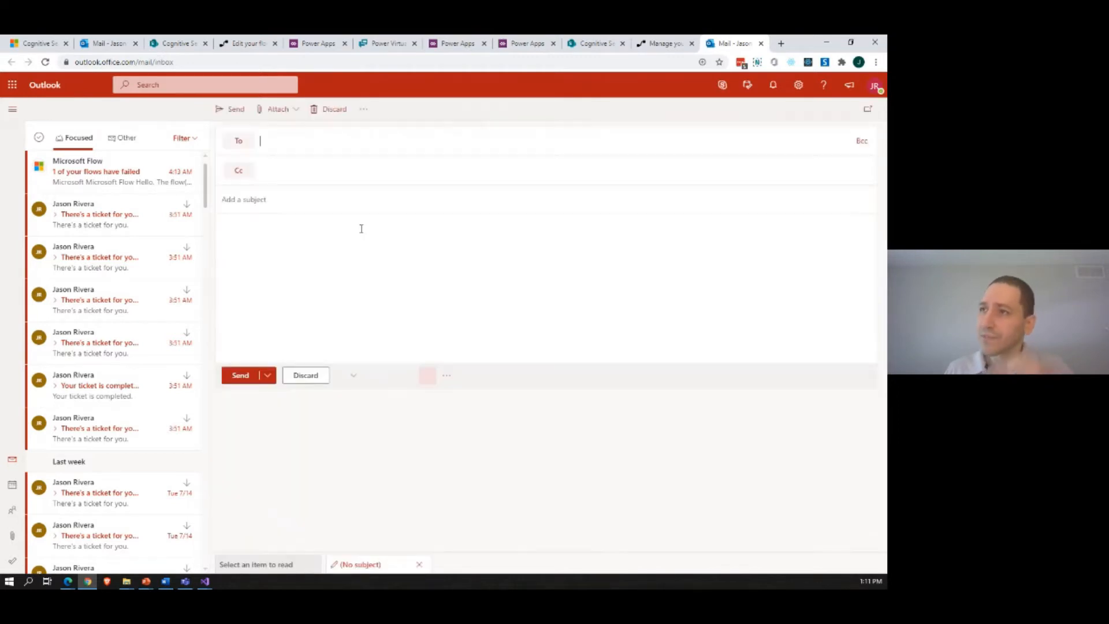
{"action": "left_click", "coordinate": [310, 240]}
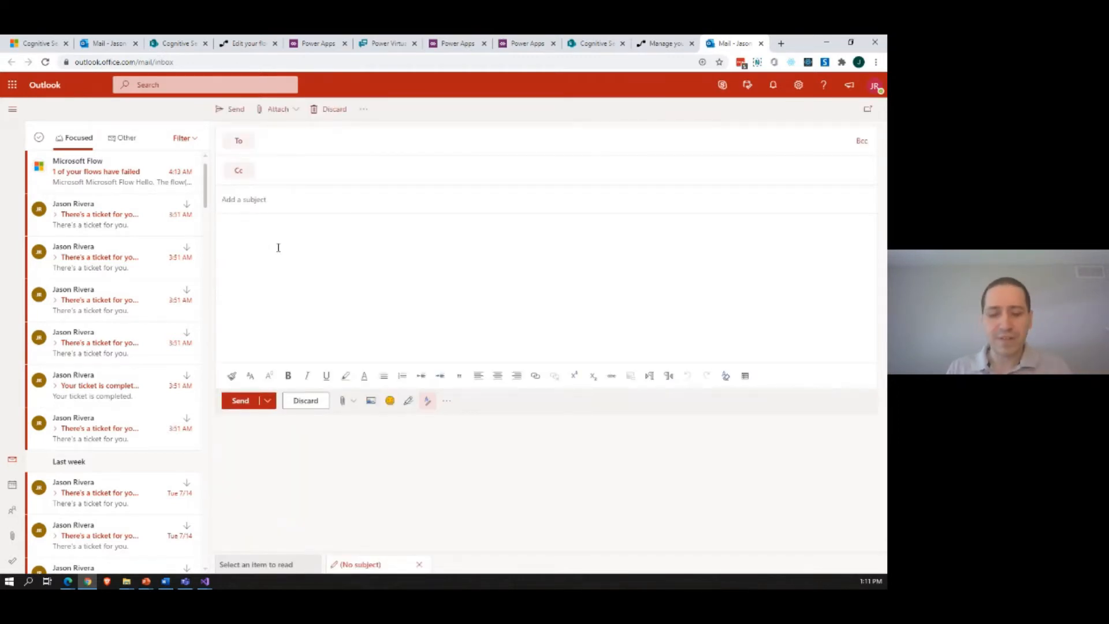
Step: Write "M365 Philly Virtual is great!" as the message body and run the Positivity Score add-in on it
{"action": "type", "text": "M36"}
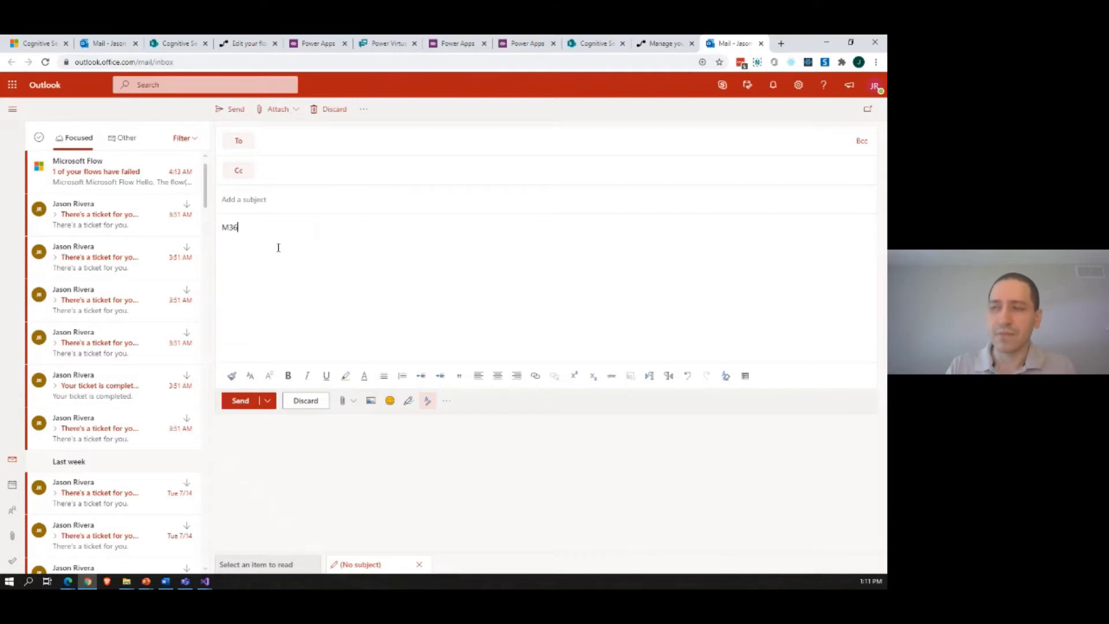
{"action": "type", "text": "5 Phill"}
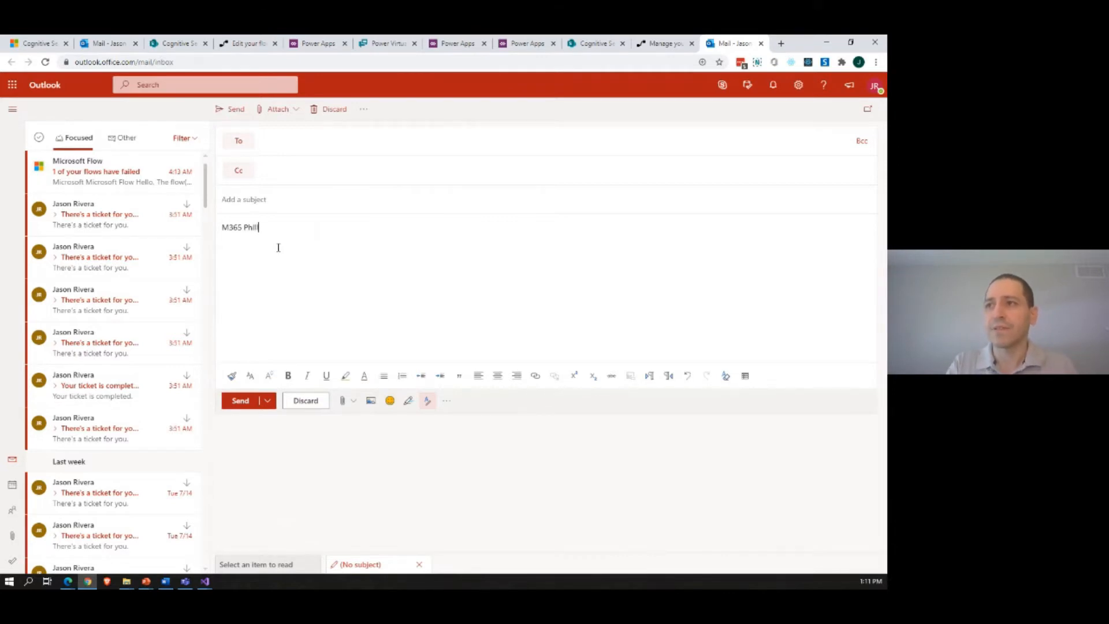
{"action": "type", "text": "y Virtual "}
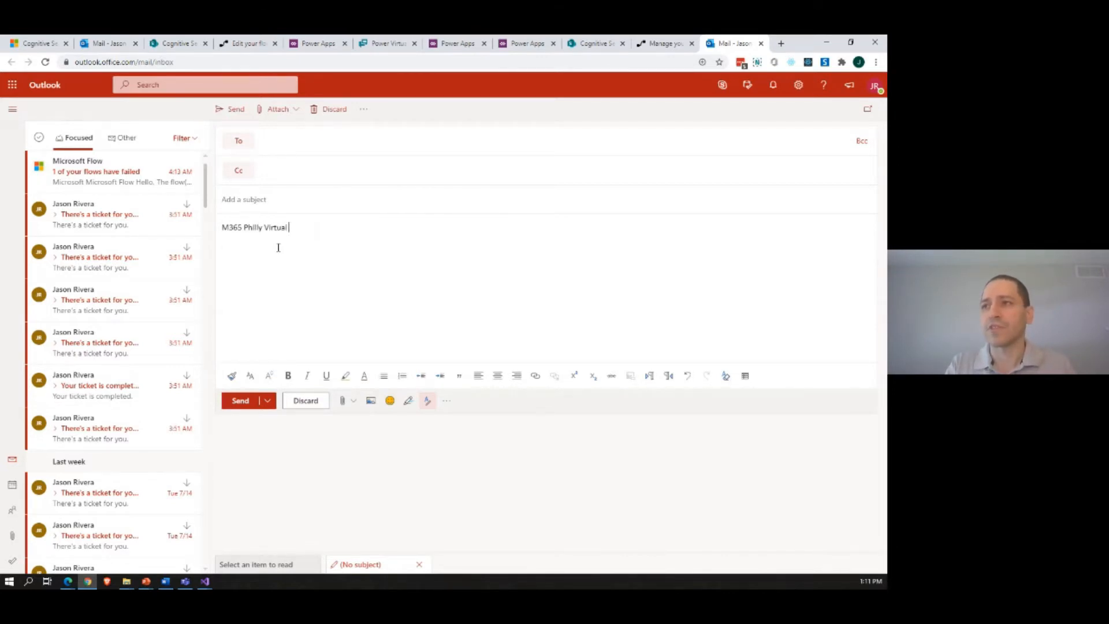
{"action": "type", "text": "is great!"}
{"action": "left_click", "coordinate": [448, 401]}
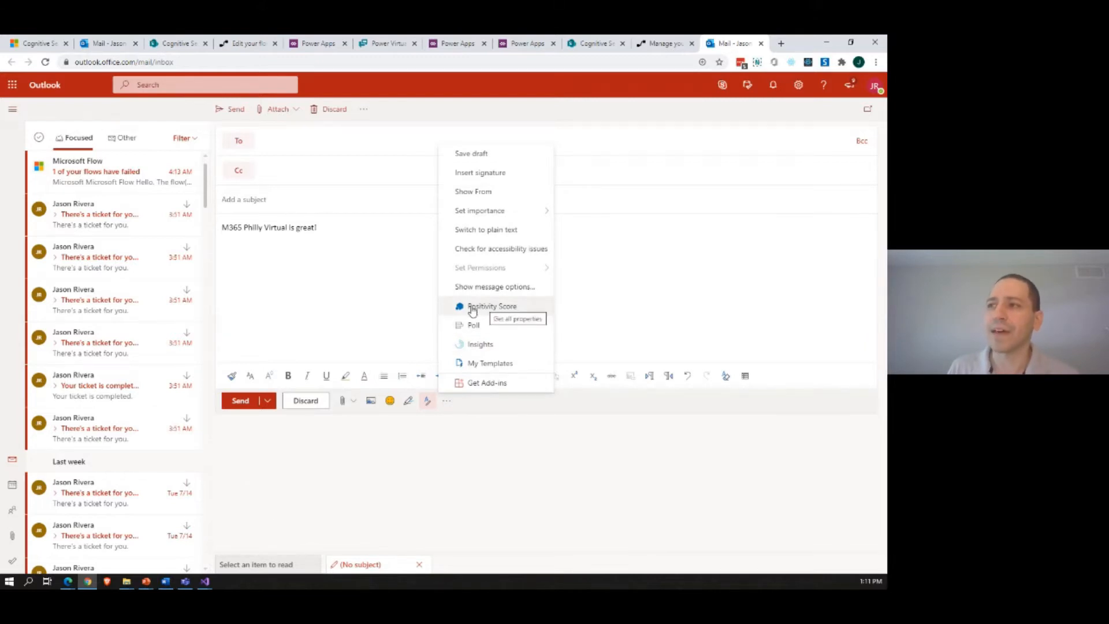
{"action": "left_click", "coordinate": [502, 308]}
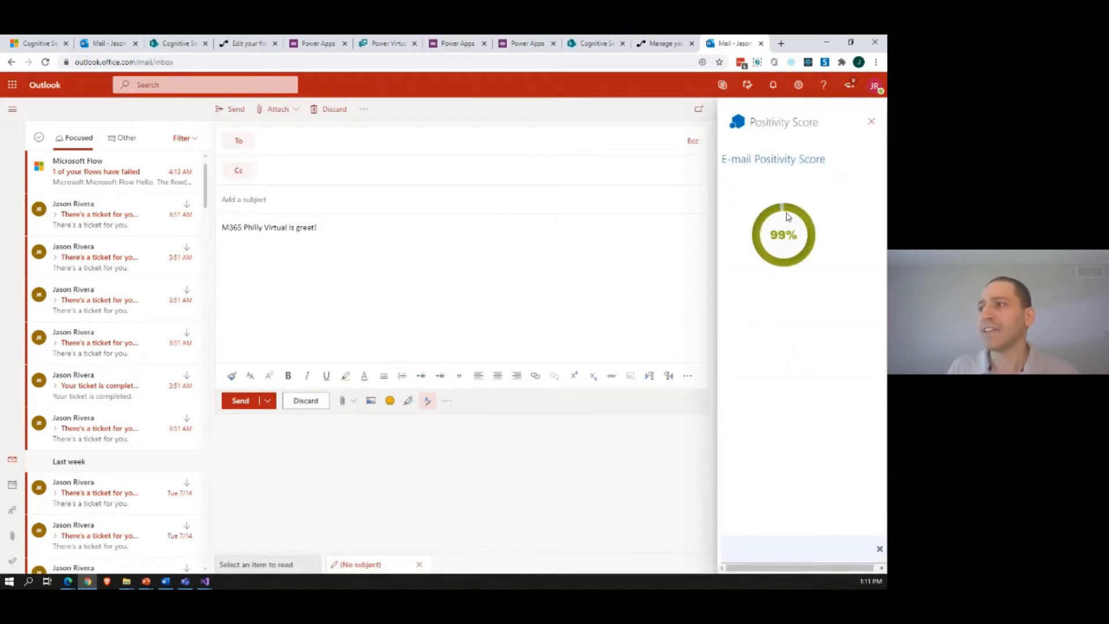
Step: Replace the word "great" in the message with "awful" and run the Positivity Score add-in again
{"action": "double_click", "coordinate": [306, 227]}
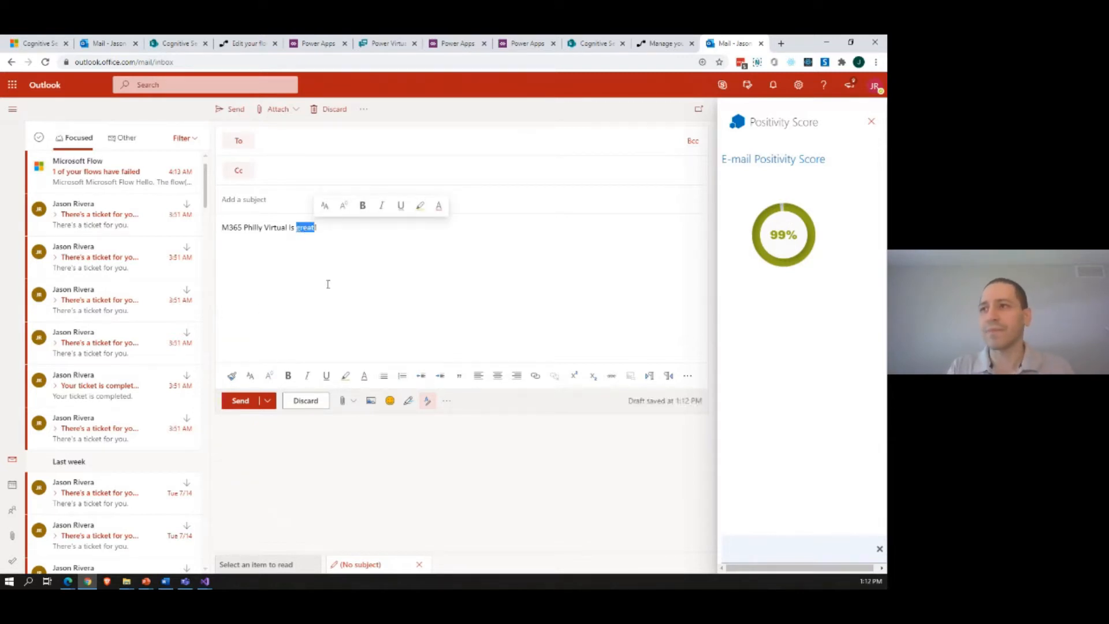
{"action": "type", "text": "awful"}
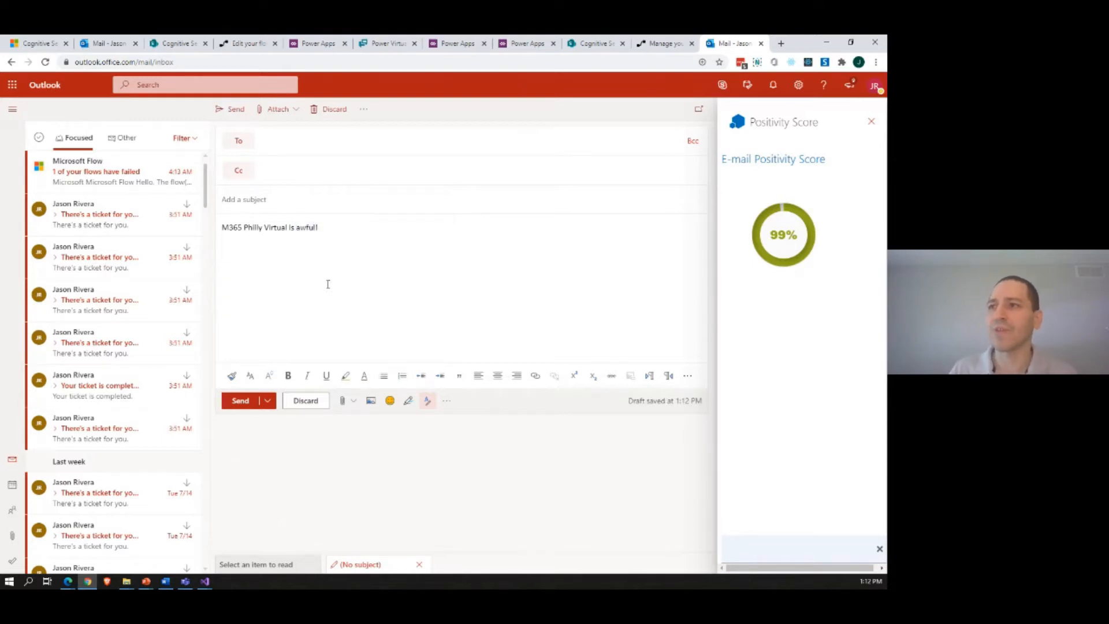
{"action": "left_click", "coordinate": [446, 402]}
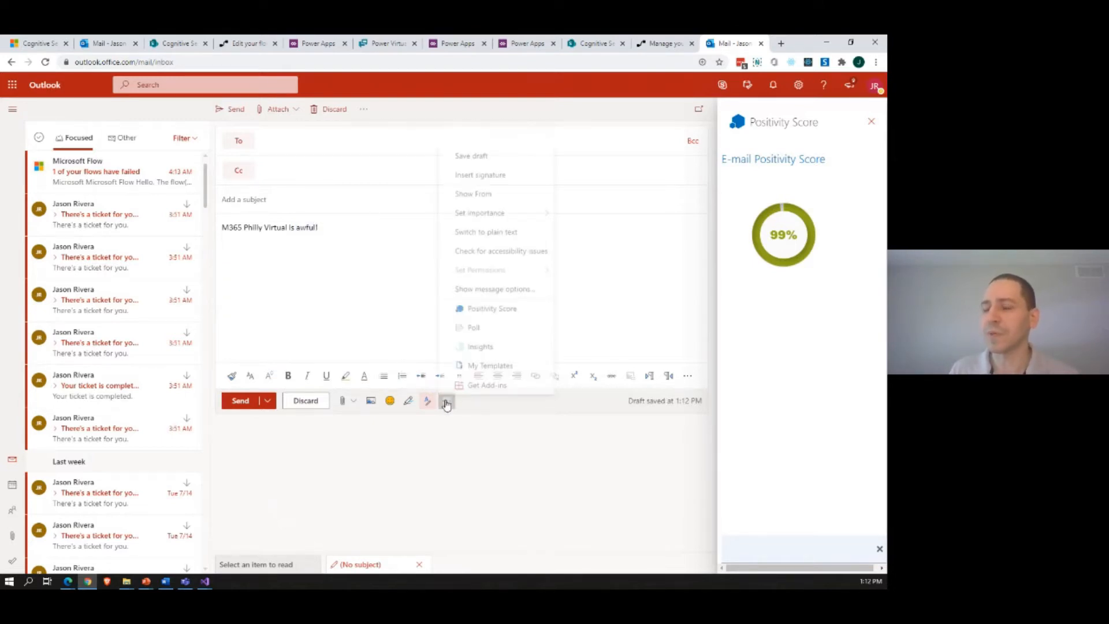
{"action": "left_click", "coordinate": [495, 310]}
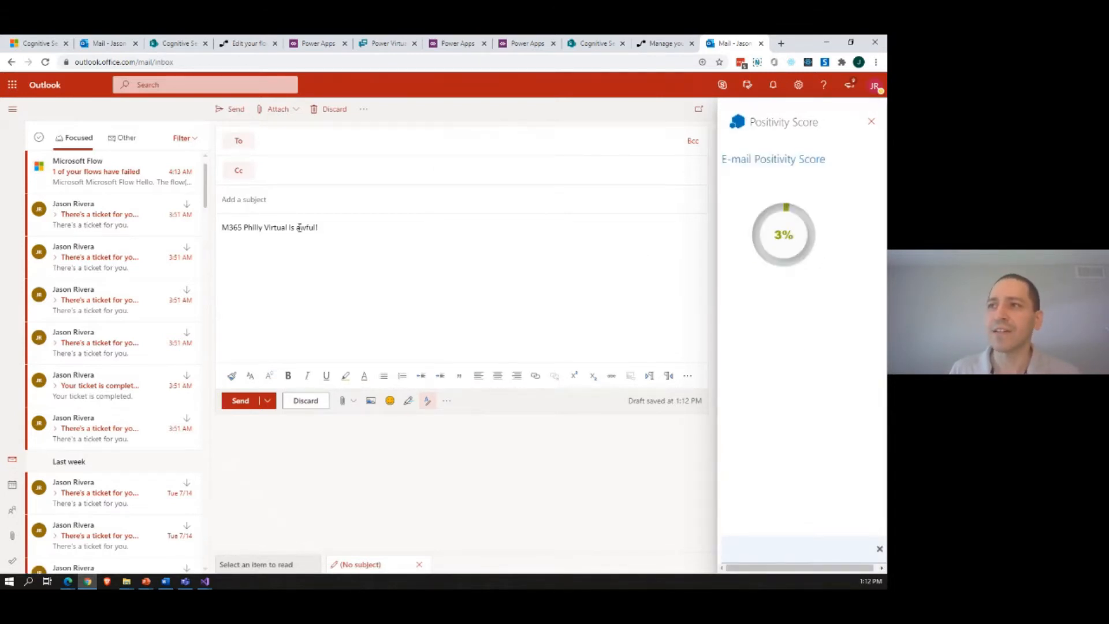
Step: Change the message to "M365 Philly Virtual is a virtual event." and rerun the Positivity Score add-in
{"action": "left_click_drag", "start_coordinate": [296, 227], "coordinate": [376, 227]}
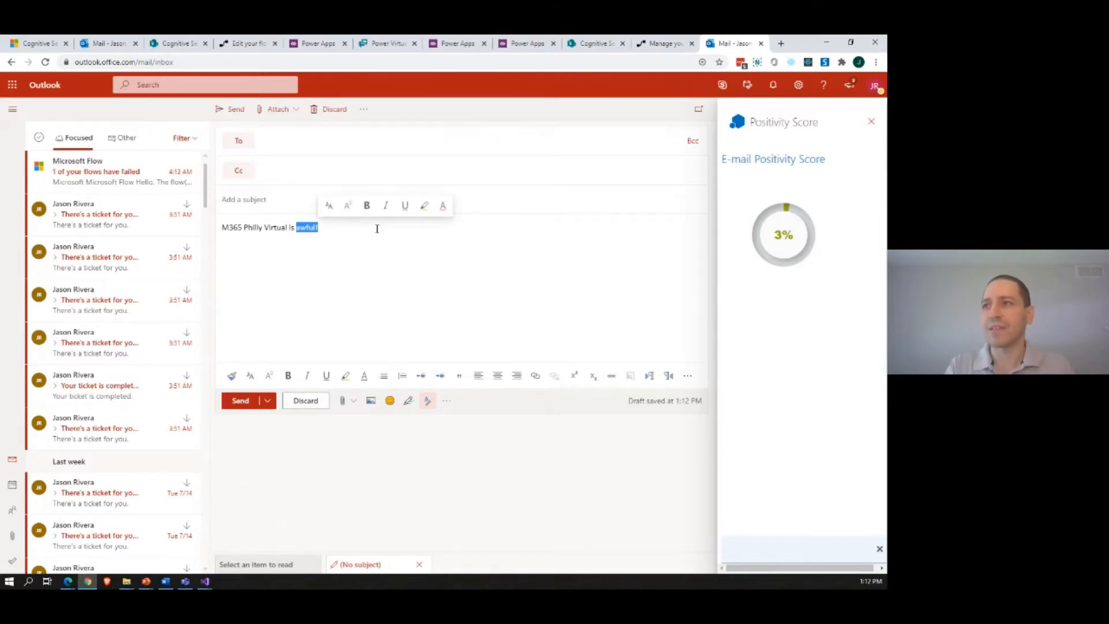
{"action": "type", "text": "a vir"}
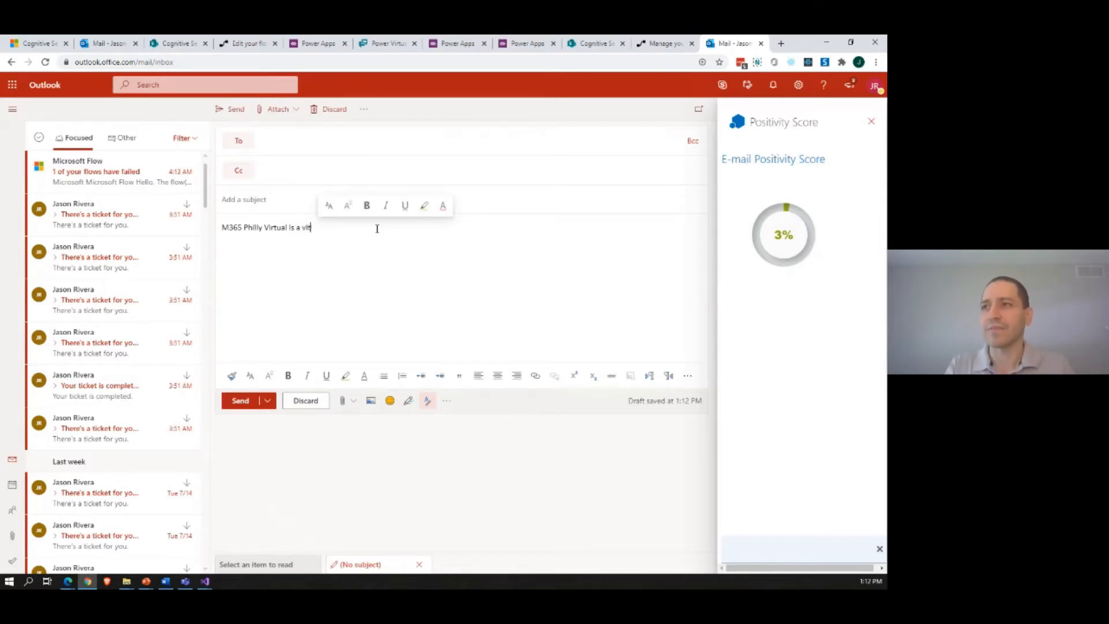
{"action": "type", "text": "tual event."}
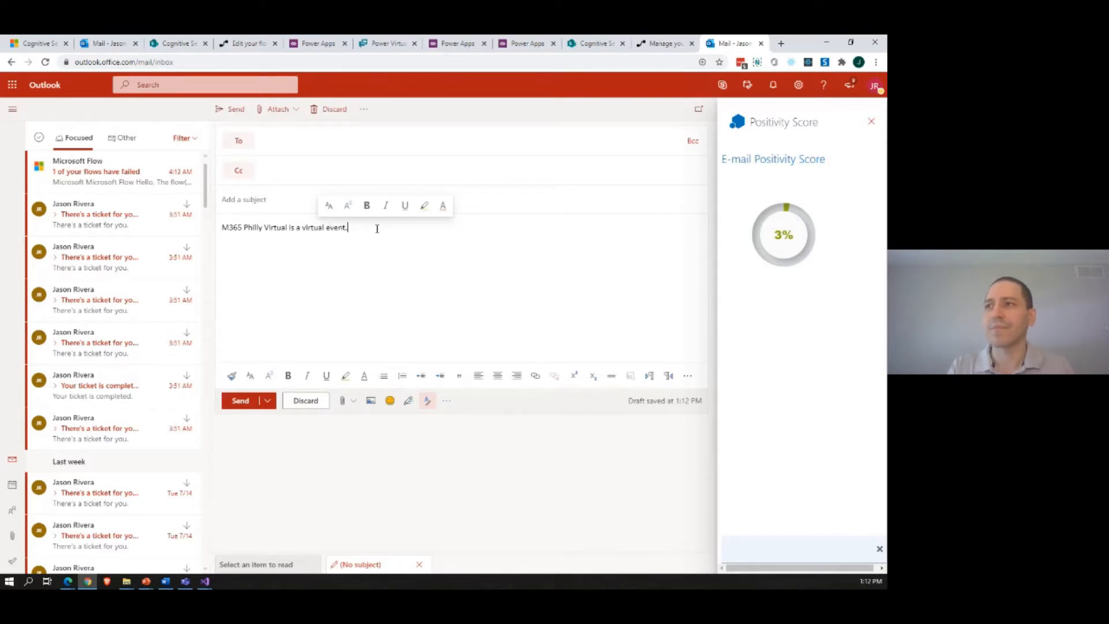
{"action": "left_click", "coordinate": [447, 401]}
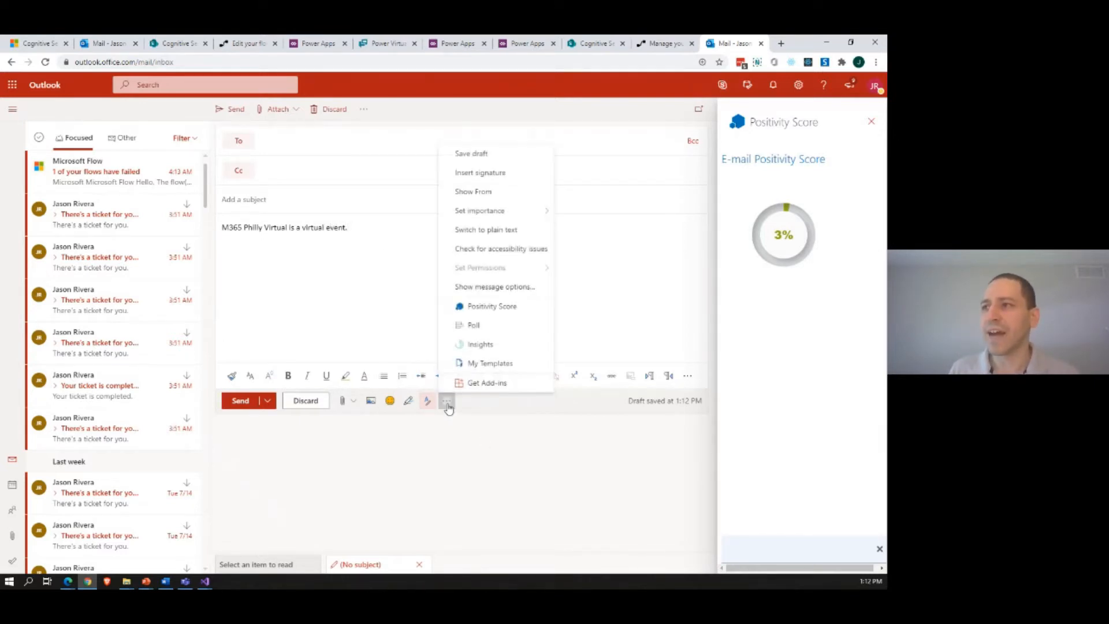
{"action": "left_click", "coordinate": [490, 312]}
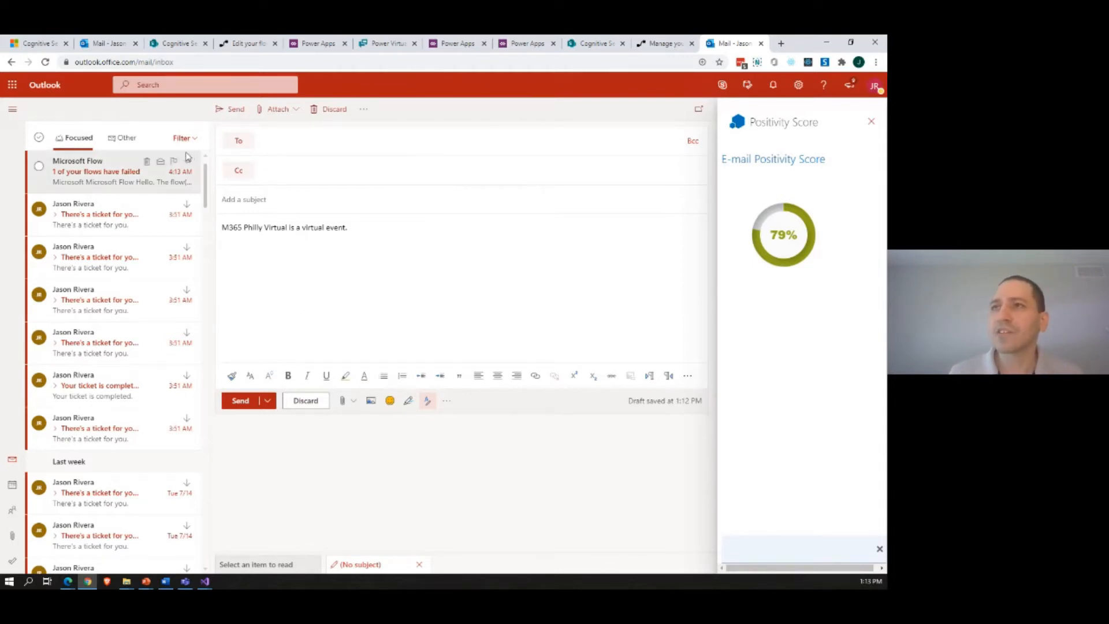
Step: View the Image Recognition library in SharePoint, then examine its Power Automate flow's file-created trigger, Get file metadata and Get file properties
{"action": "left_click", "coordinate": [169, 46]}
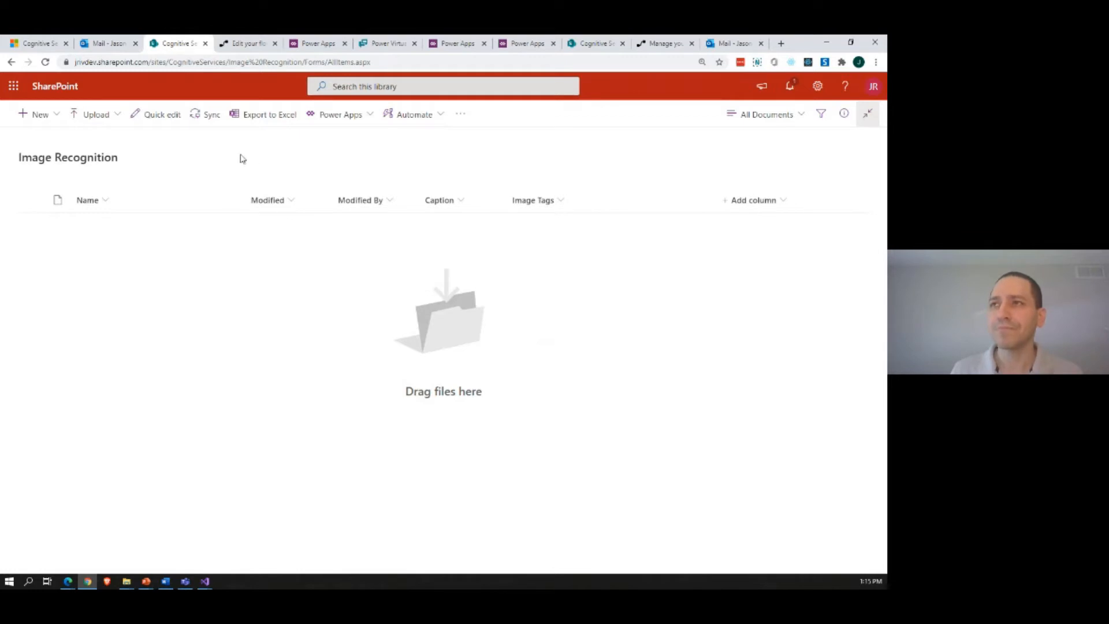
{"action": "left_click", "coordinate": [244, 45]}
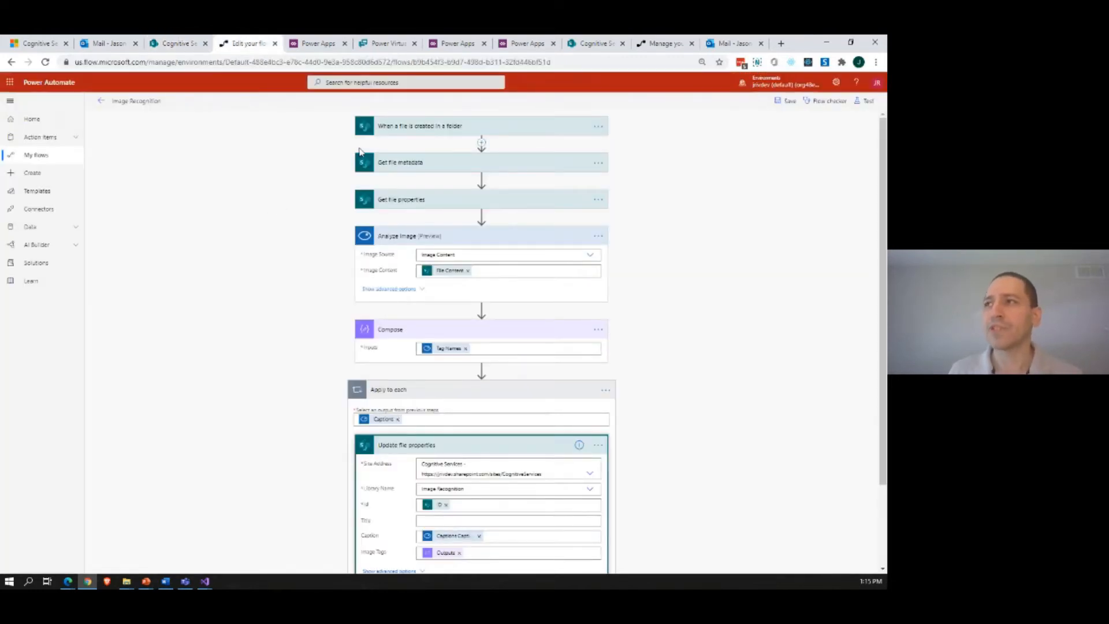
{"action": "left_click", "coordinate": [428, 128]}
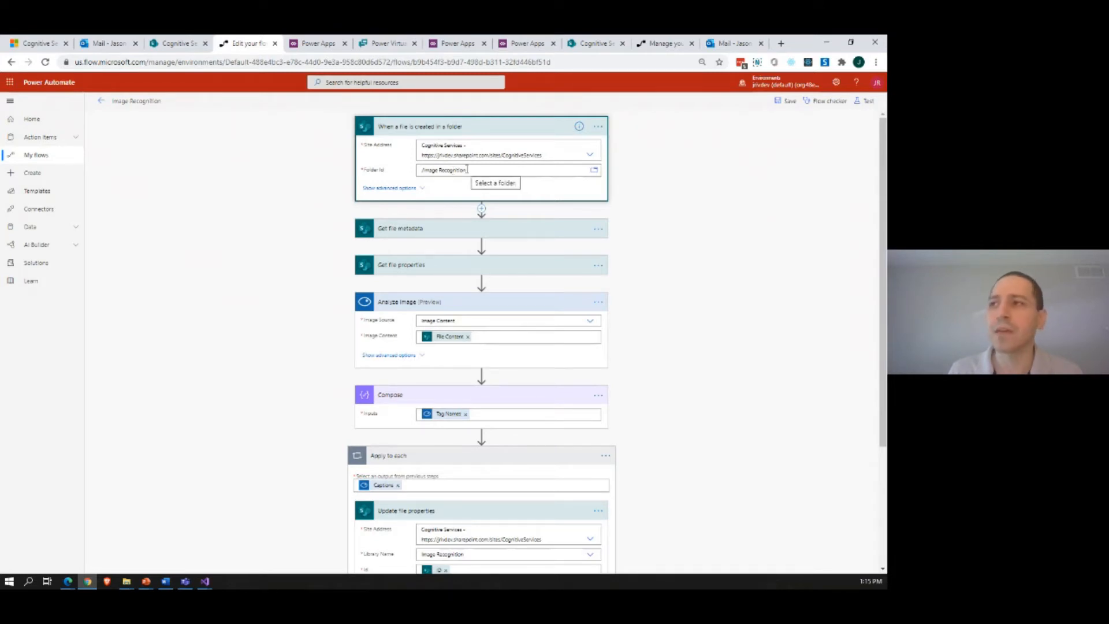
{"action": "left_click", "coordinate": [435, 230]}
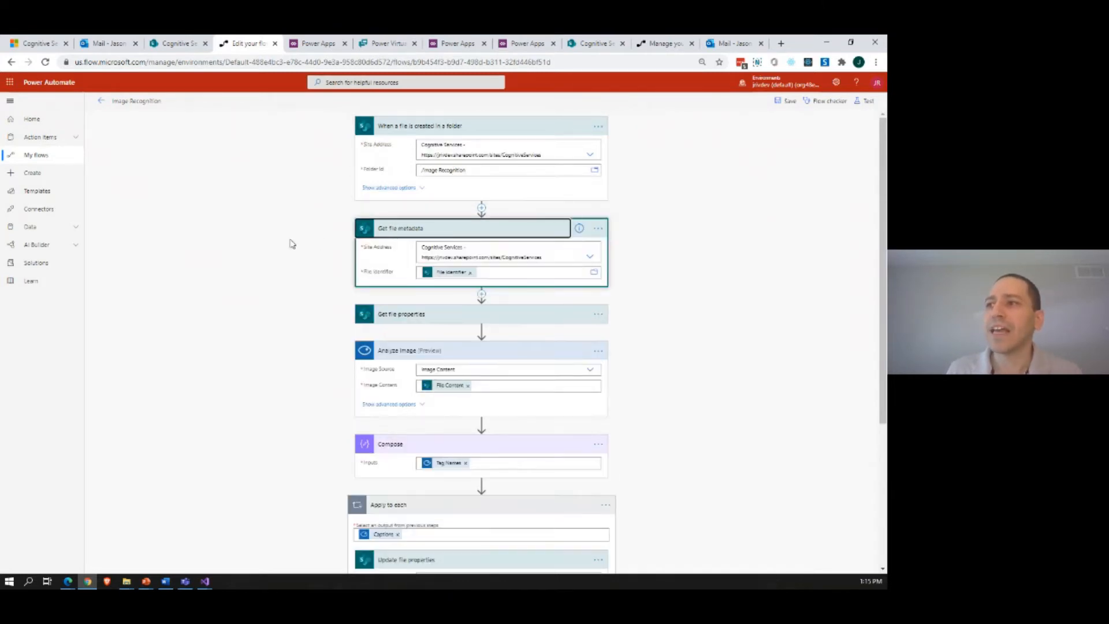
{"action": "scroll", "coordinate": [332, 281], "scroll_direction": "down", "scroll_amount": 1}
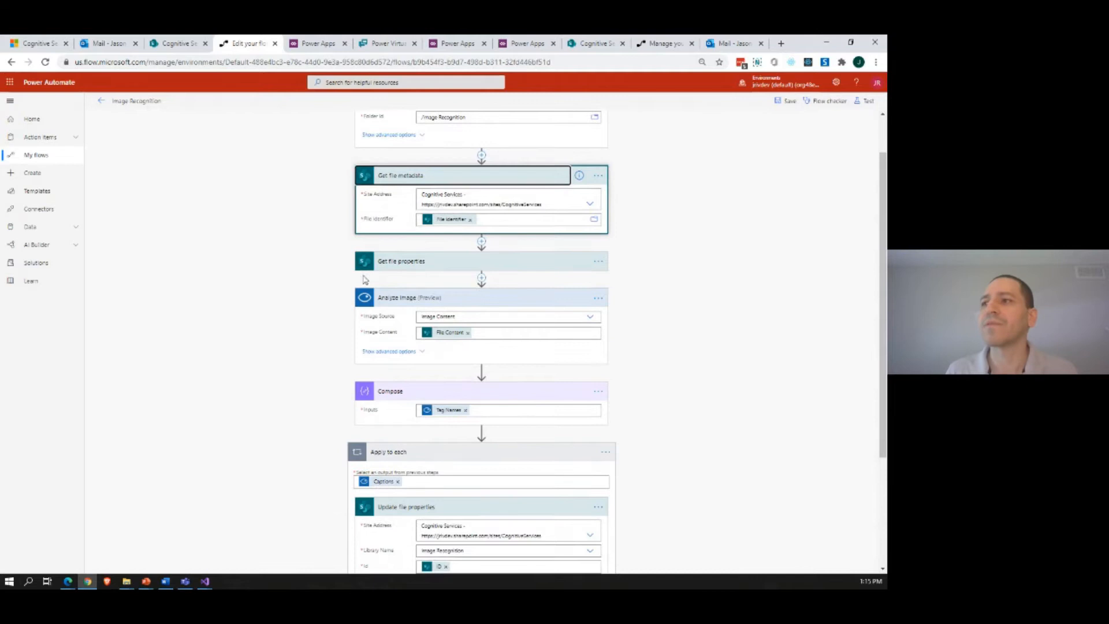
{"action": "left_click", "coordinate": [409, 261]}
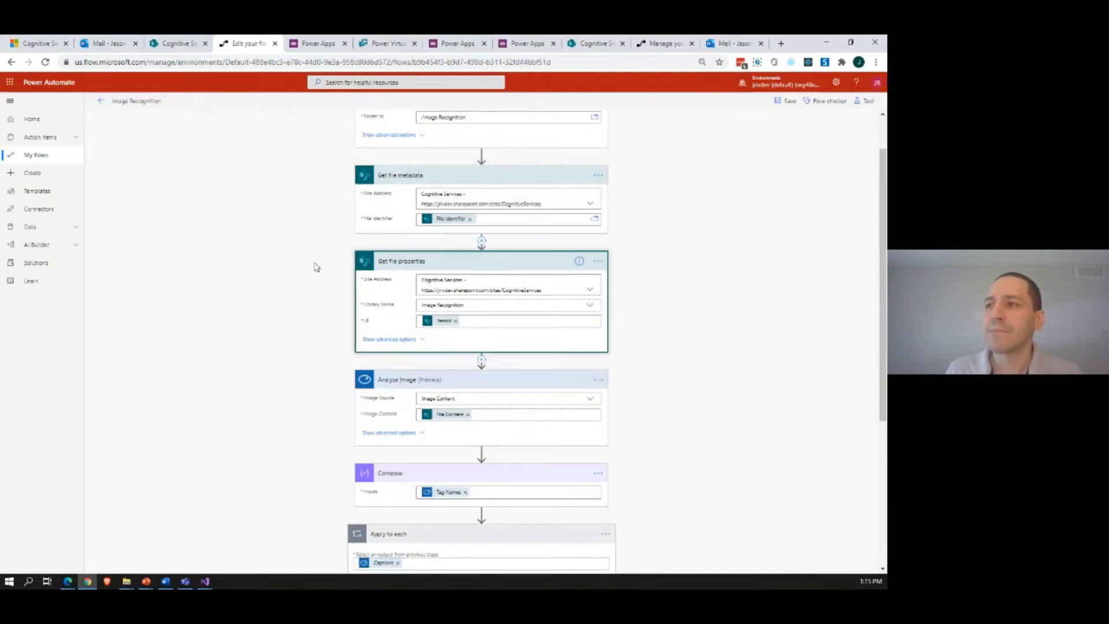
{"action": "scroll", "coordinate": [331, 356], "scroll_direction": "down", "scroll_amount": 1}
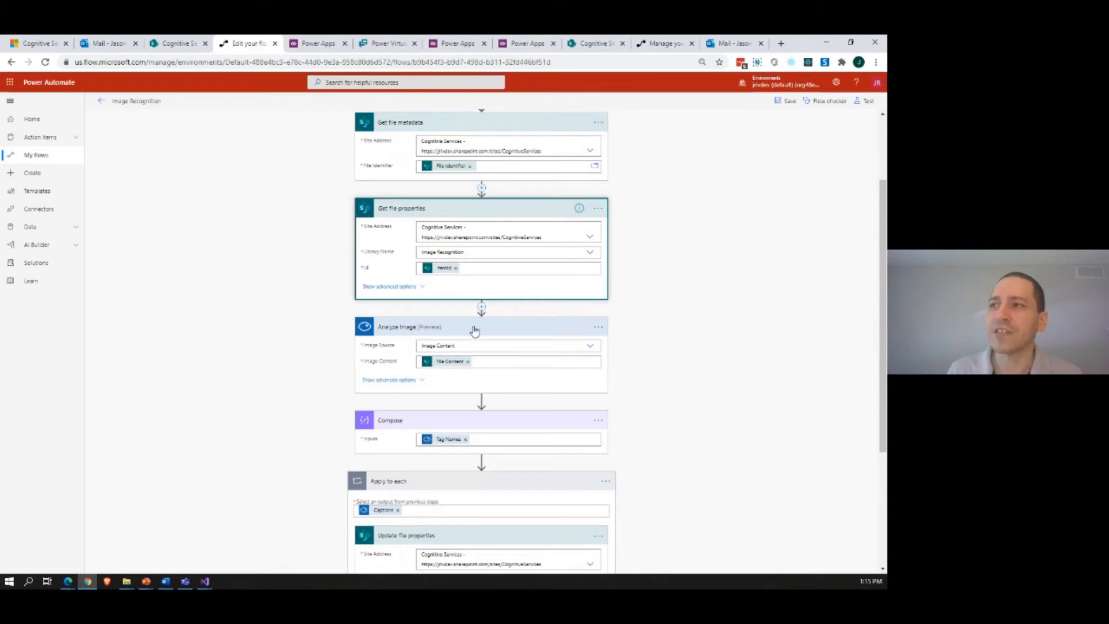
Step: Search the connectors for "cogn" as a new action after Get file properties, then dismiss the search without adding one
{"action": "left_click", "coordinate": [481, 306]}
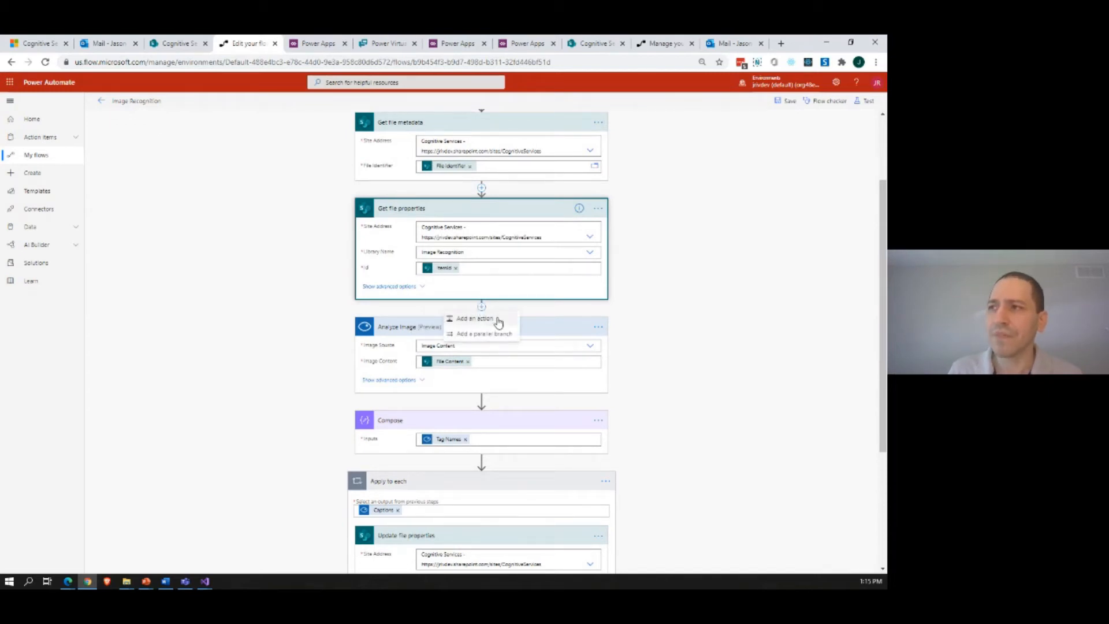
{"action": "left_click", "coordinate": [475, 318]}
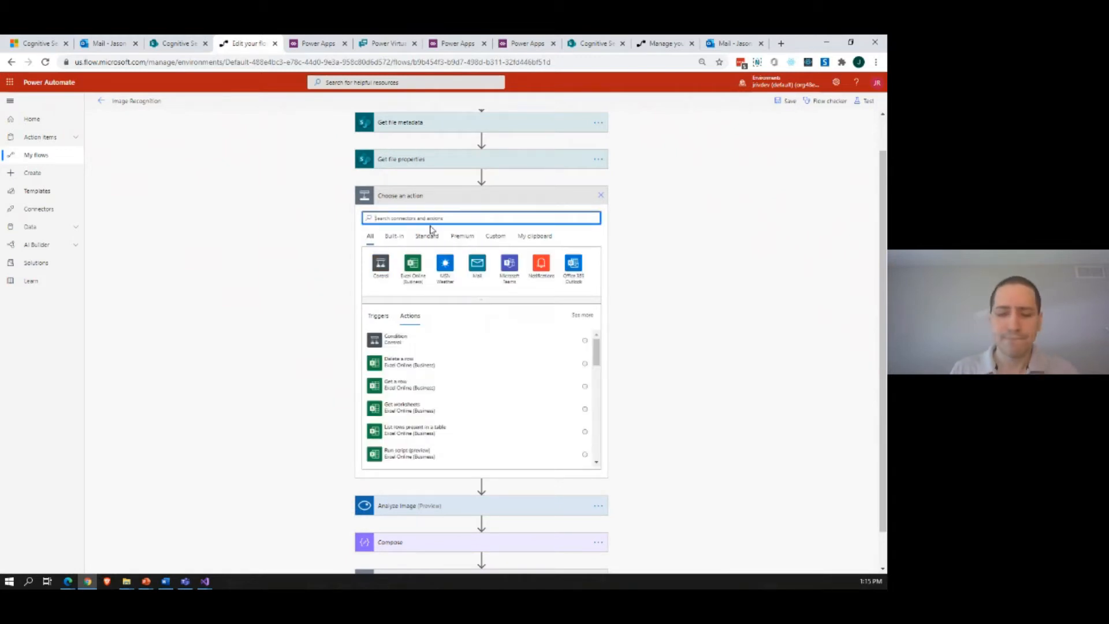
{"action": "type", "text": "cogn"}
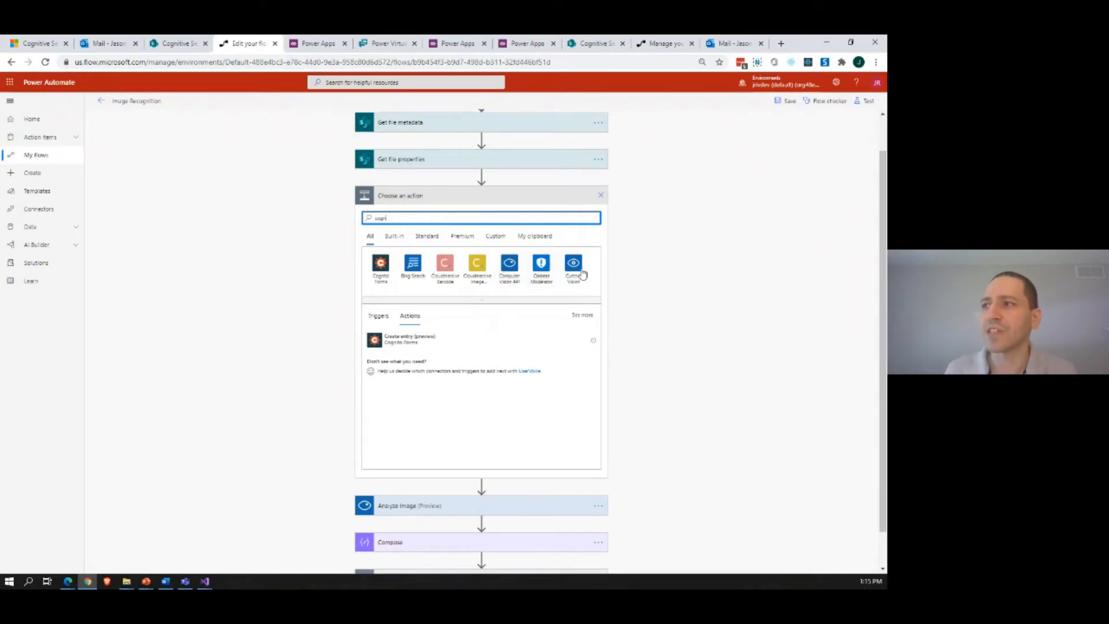
{"action": "left_click", "coordinate": [294, 274]}
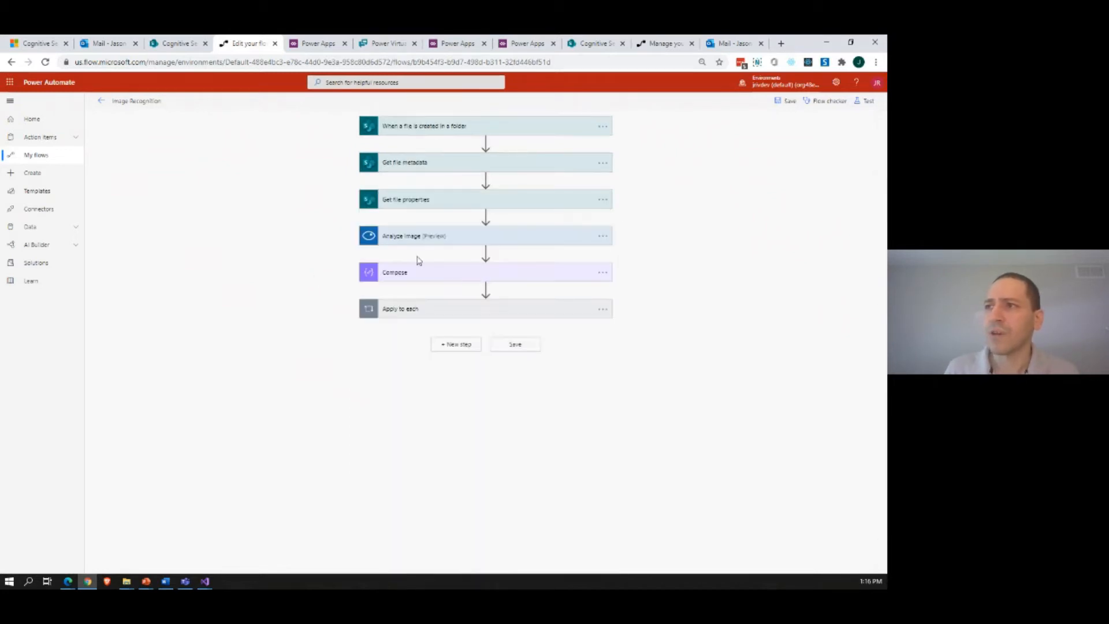
Step: Examine the flow's Analyze Image, Compose and Apply to each actions, including the nested Update file properties settings
{"action": "left_click", "coordinate": [425, 238]}
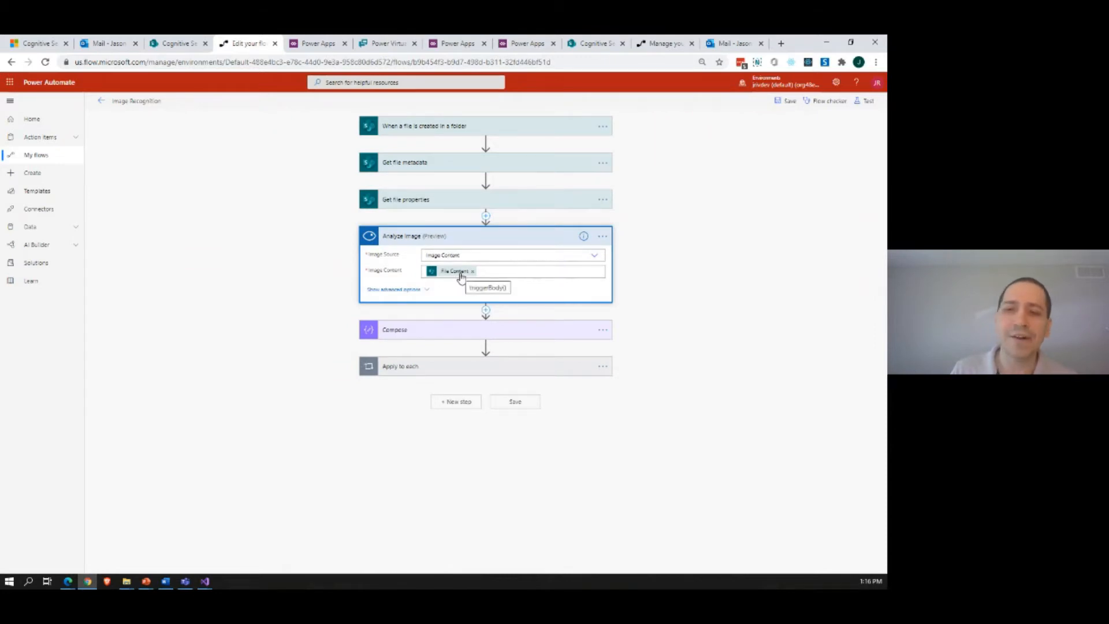
{"action": "left_click", "coordinate": [434, 329]}
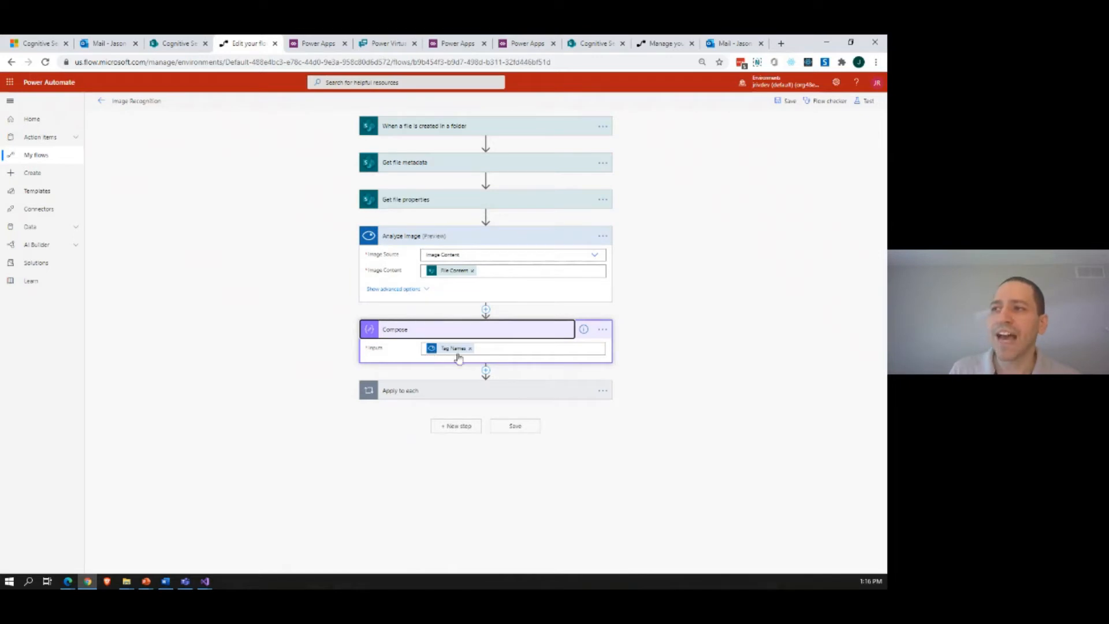
{"action": "left_click", "coordinate": [407, 391]}
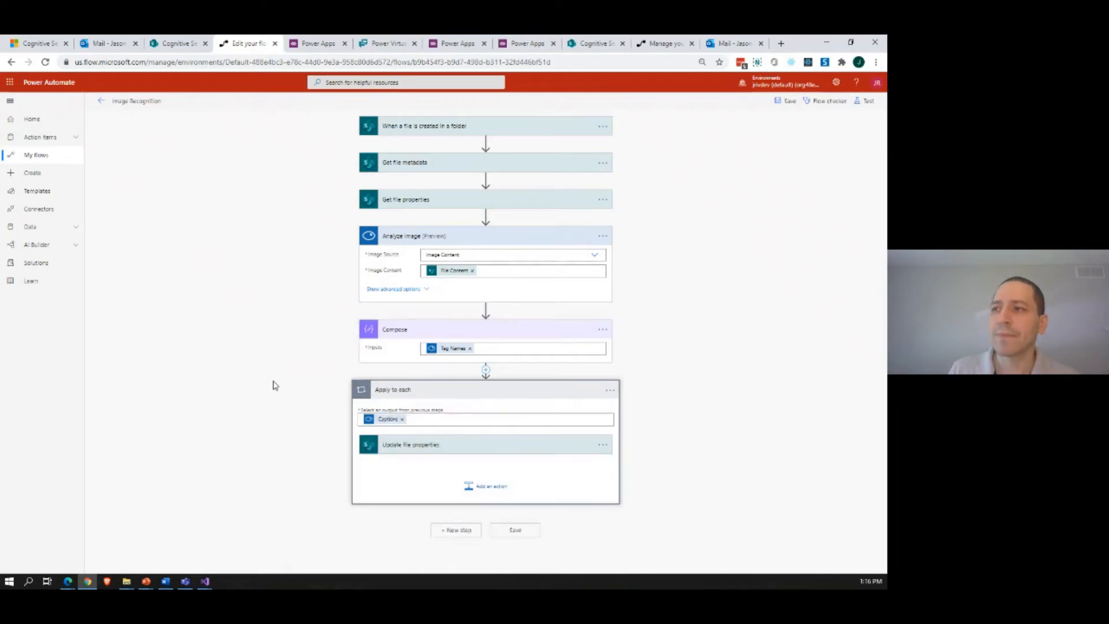
{"action": "left_click", "coordinate": [417, 454]}
{"action": "scroll", "coordinate": [307, 451], "scroll_direction": "down", "scroll_amount": 2}
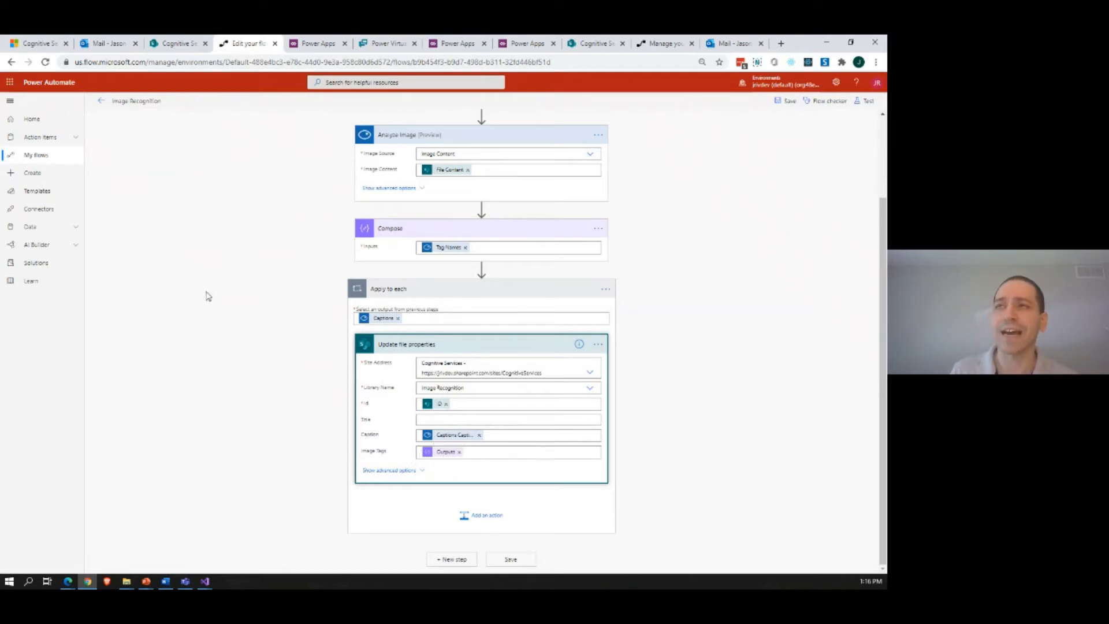
Step: Upload all five images from the AI Demo pictures folder to the Image Recognition library in SharePoint
{"action": "left_click", "coordinate": [172, 51]}
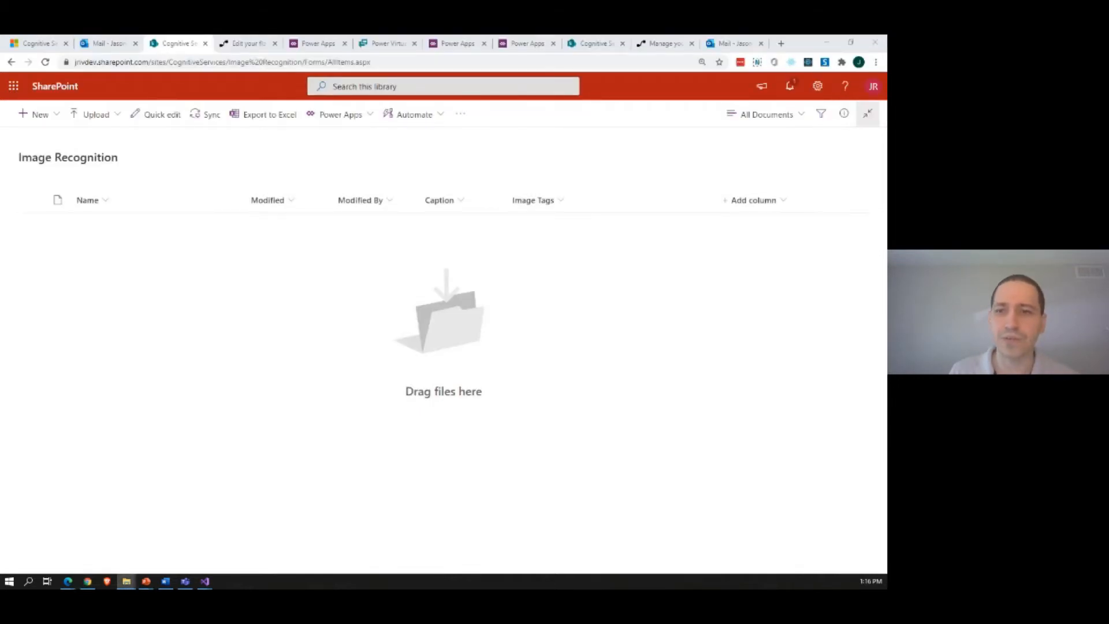
{"action": "left_click_drag", "start_coordinate": [42, 161], "coordinate": [406, 168]}
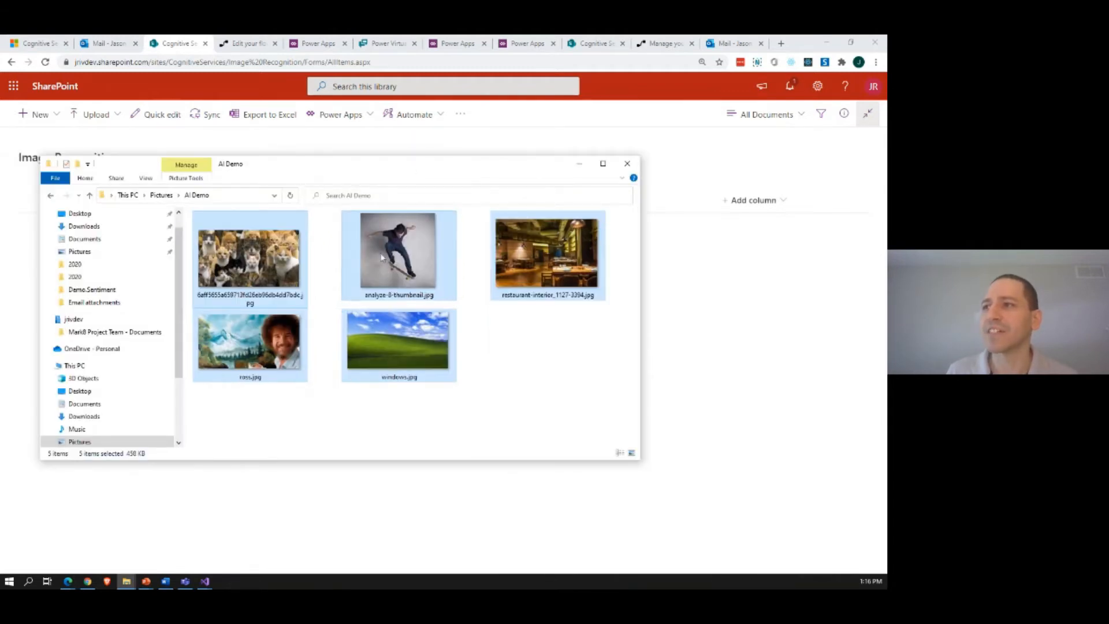
{"action": "left_click", "coordinate": [329, 332]}
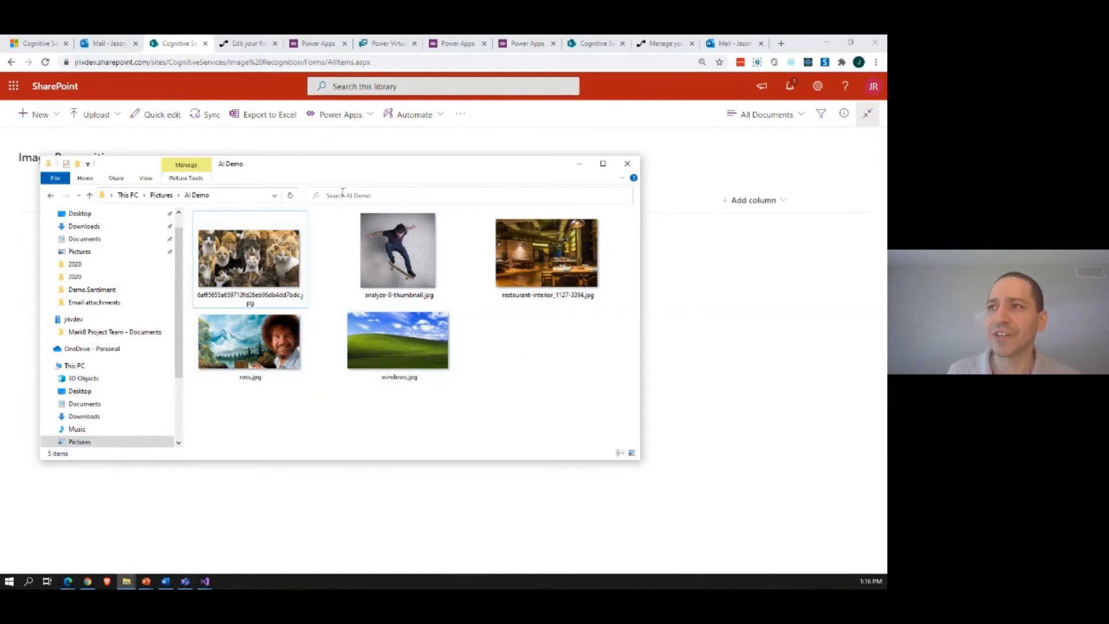
{"action": "left_click_drag", "start_coordinate": [346, 170], "coordinate": [0, 167]}
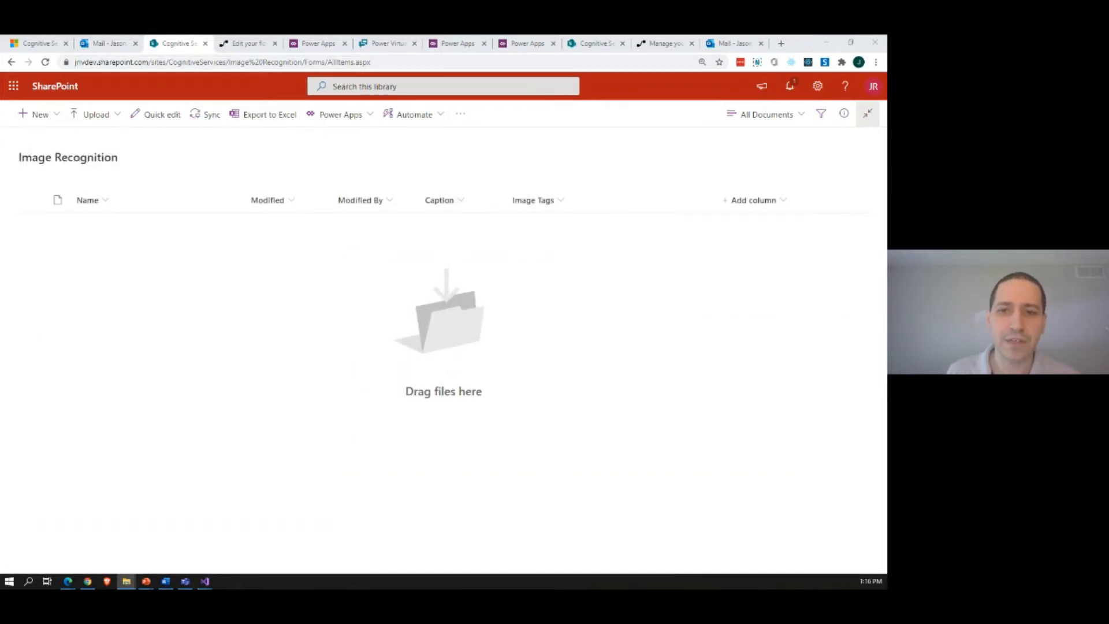
{"action": "left_click_drag", "start_coordinate": [316, 217], "coordinate": [445, 318]}
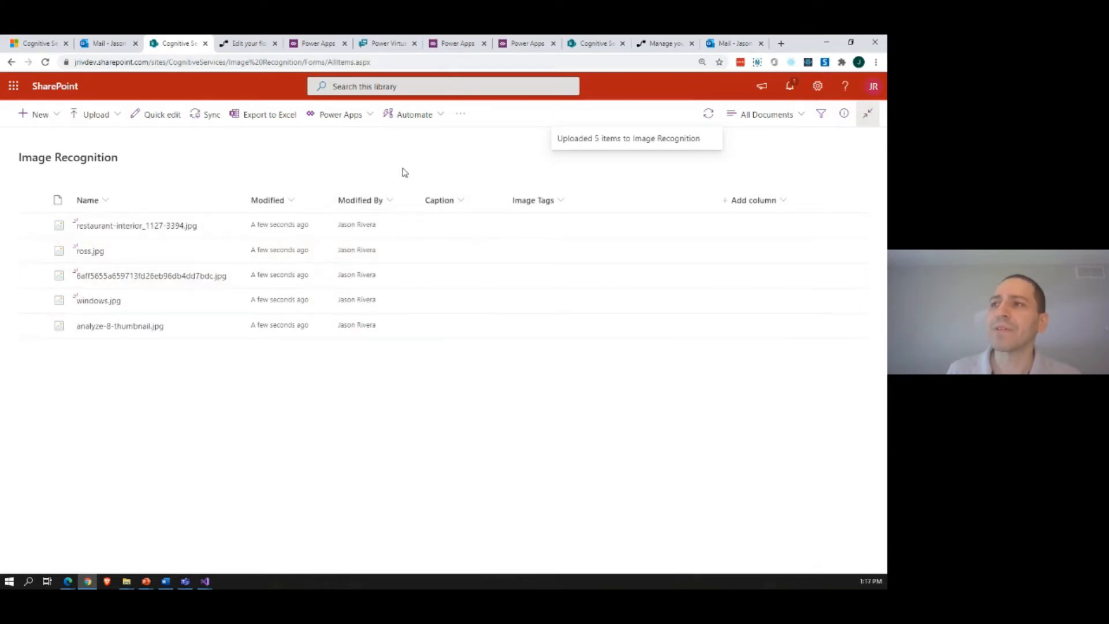
Step: Refresh the Image Recognition library repeatedly to check the uploaded images' Caption and Image Tags, glancing back at the flow in between
{"action": "left_click", "coordinate": [45, 62]}
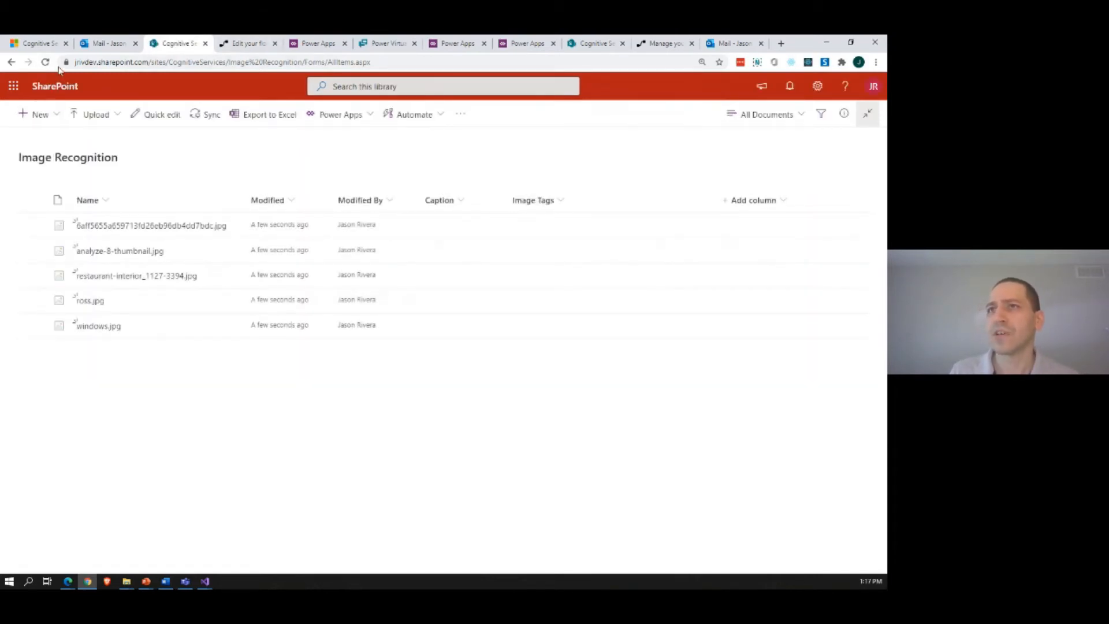
{"action": "left_click", "coordinate": [46, 63]}
{"action": "left_click", "coordinate": [236, 43]}
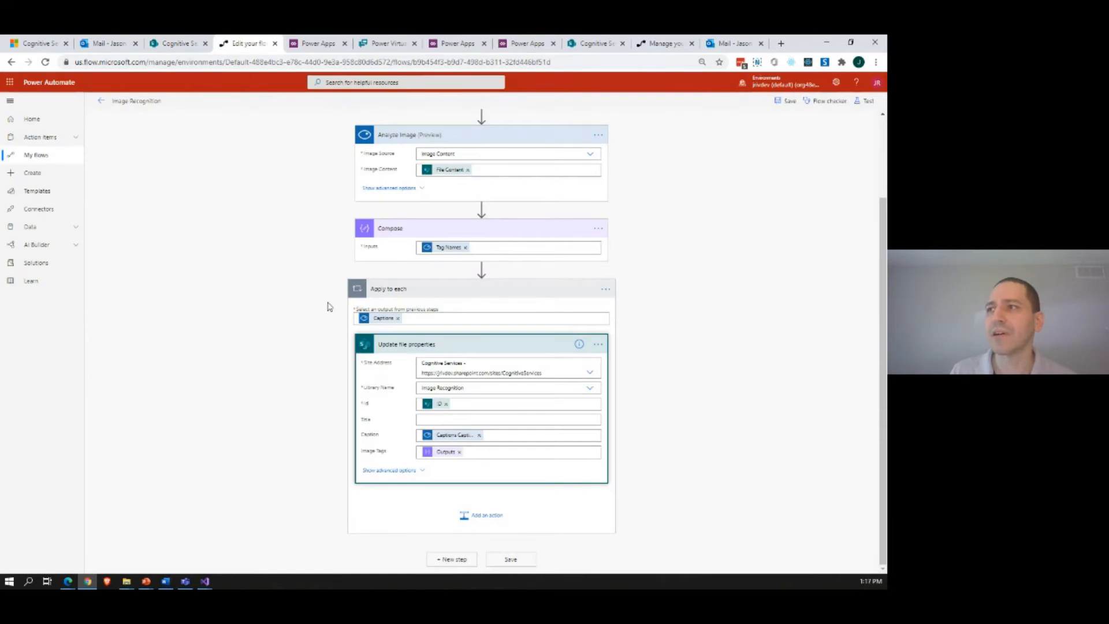
{"action": "scroll", "coordinate": [327, 306], "scroll_direction": "up", "scroll_amount": 2}
{"action": "left_click", "coordinate": [175, 43]}
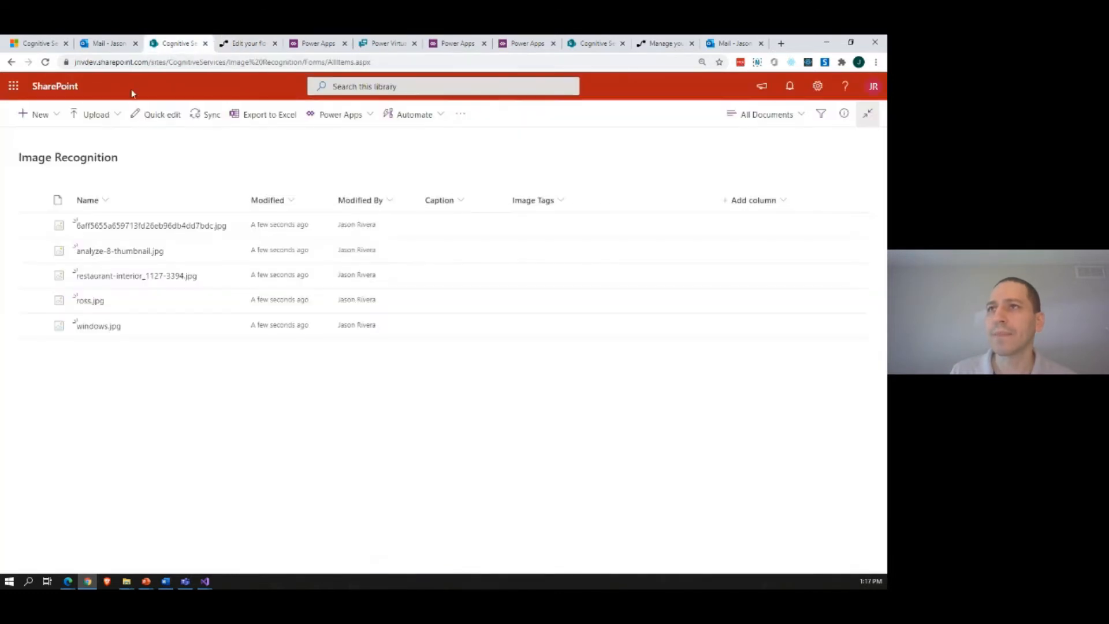
{"action": "left_click", "coordinate": [45, 62]}
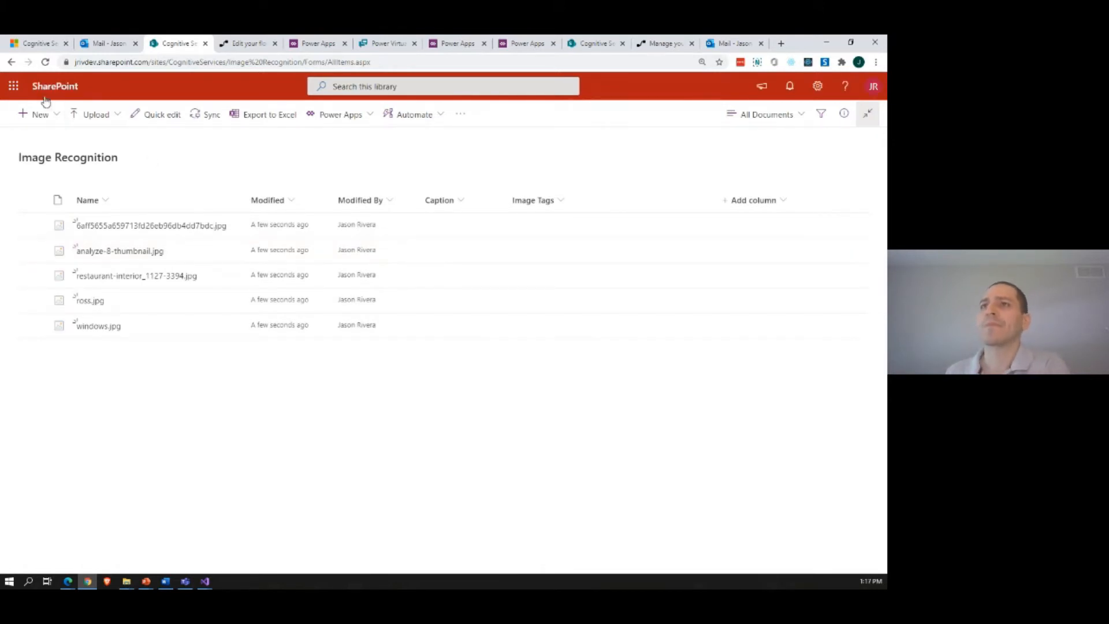
{"action": "left_click", "coordinate": [45, 62]}
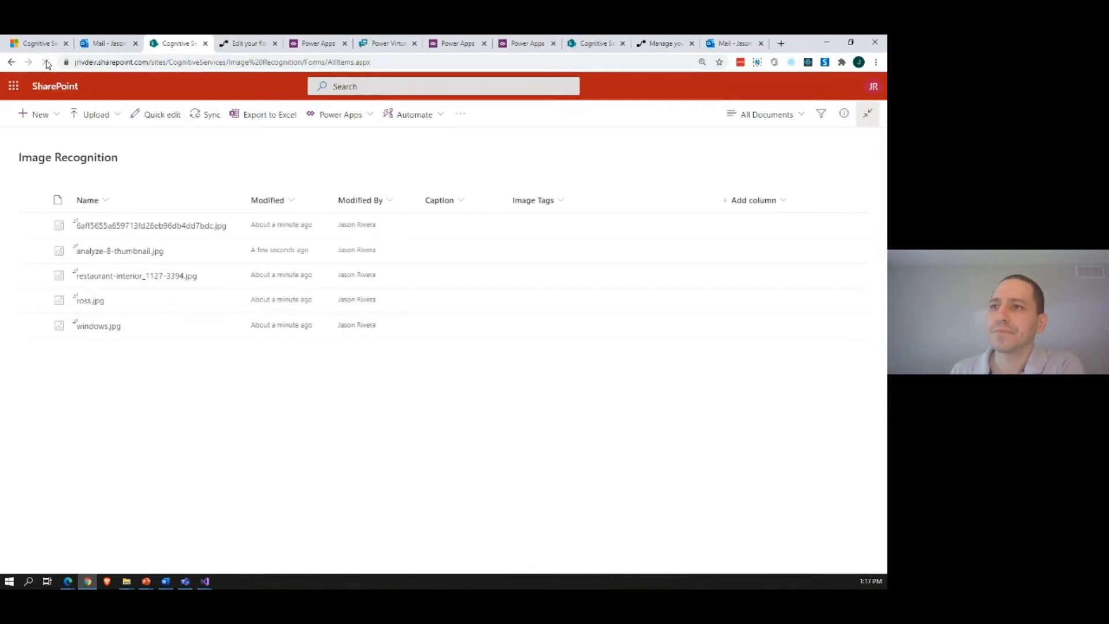
{"action": "left_click", "coordinate": [46, 62]}
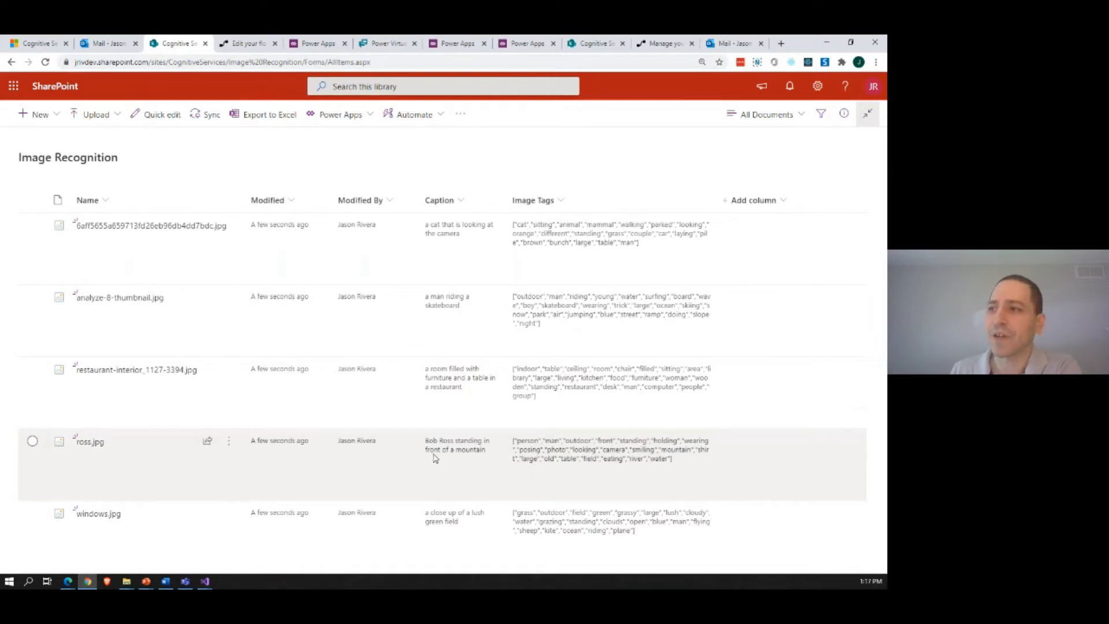
Step: View the details and preview of ross.jpg alongside the full Image Tags column
{"action": "left_click", "coordinate": [435, 456]}
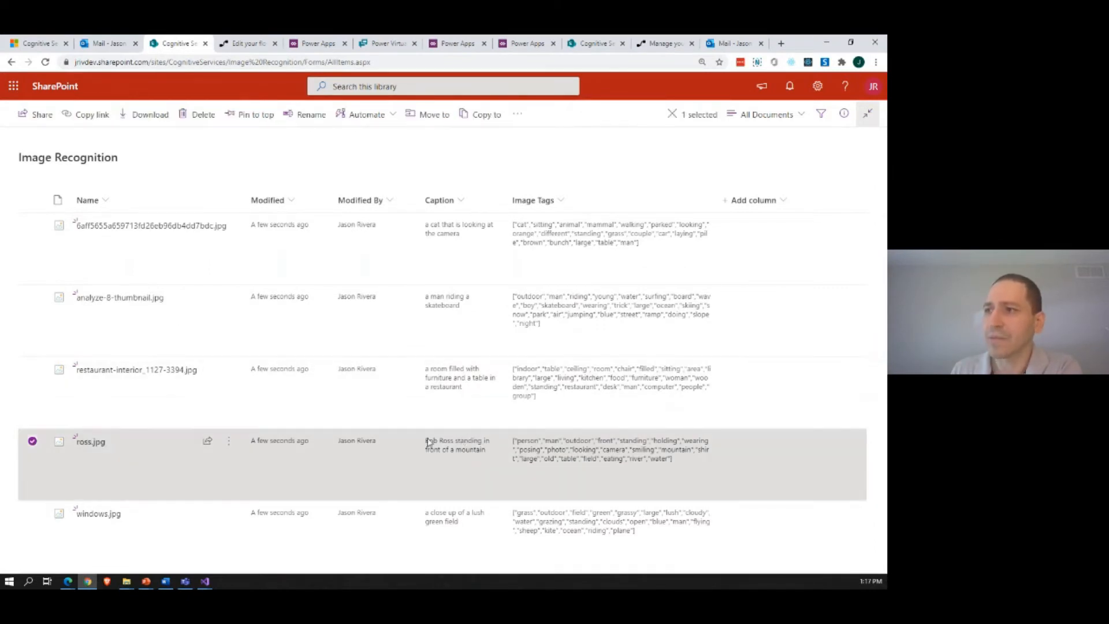
{"action": "left_click", "coordinate": [844, 114]}
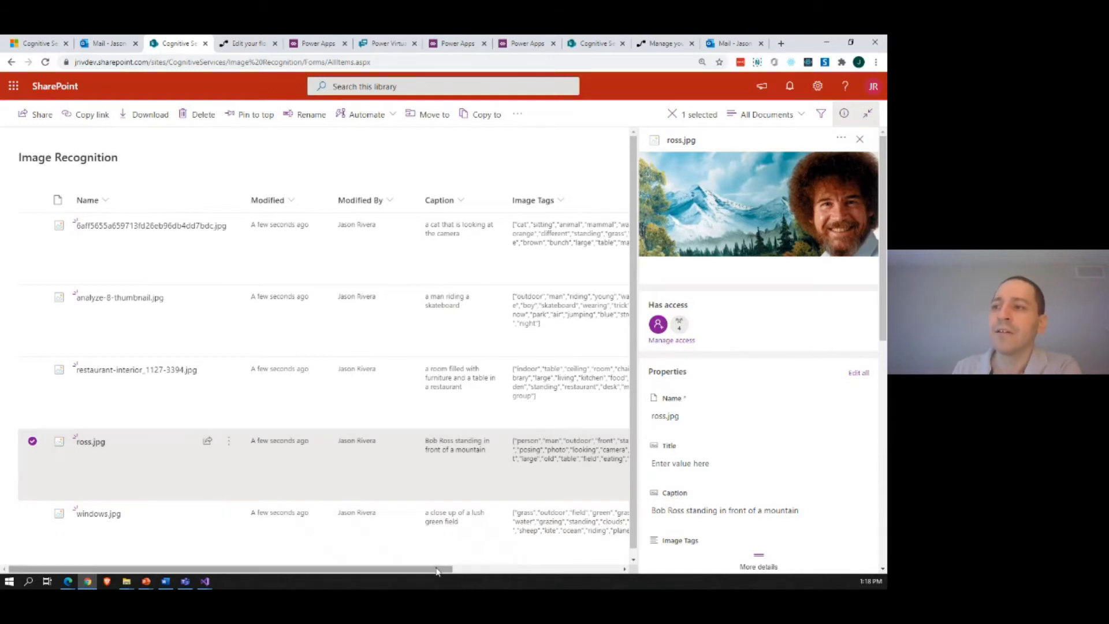
{"action": "left_click_drag", "start_coordinate": [436, 571], "coordinate": [524, 573]}
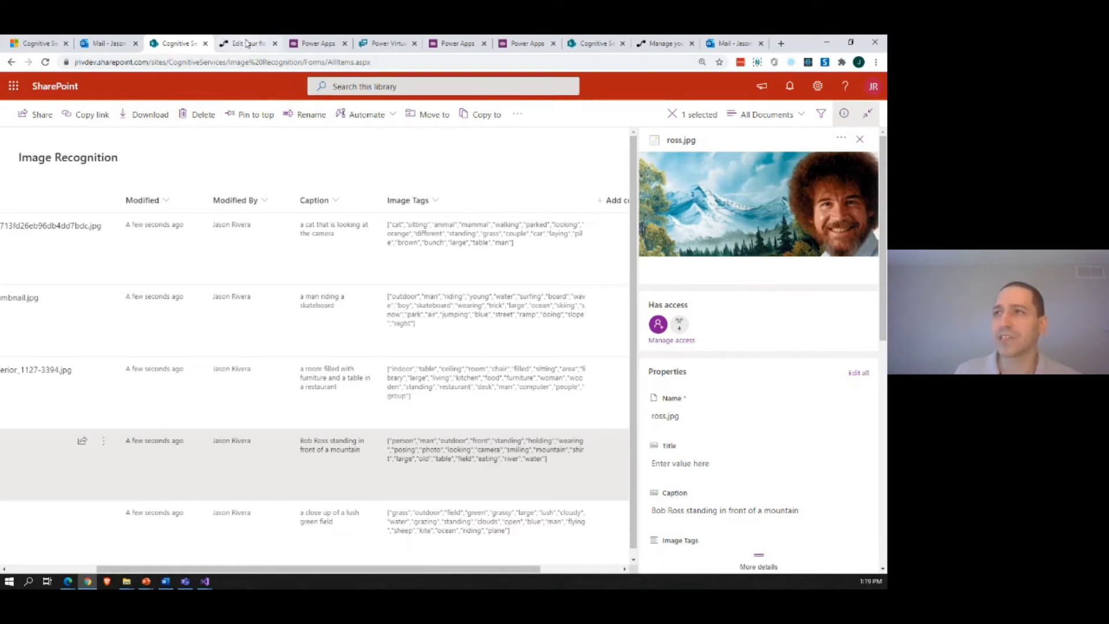
Step: Show the Chatbots list in Power Apps, and stop the Demo.Sentiment debugging session in Visual Studio
{"action": "left_click", "coordinate": [310, 45]}
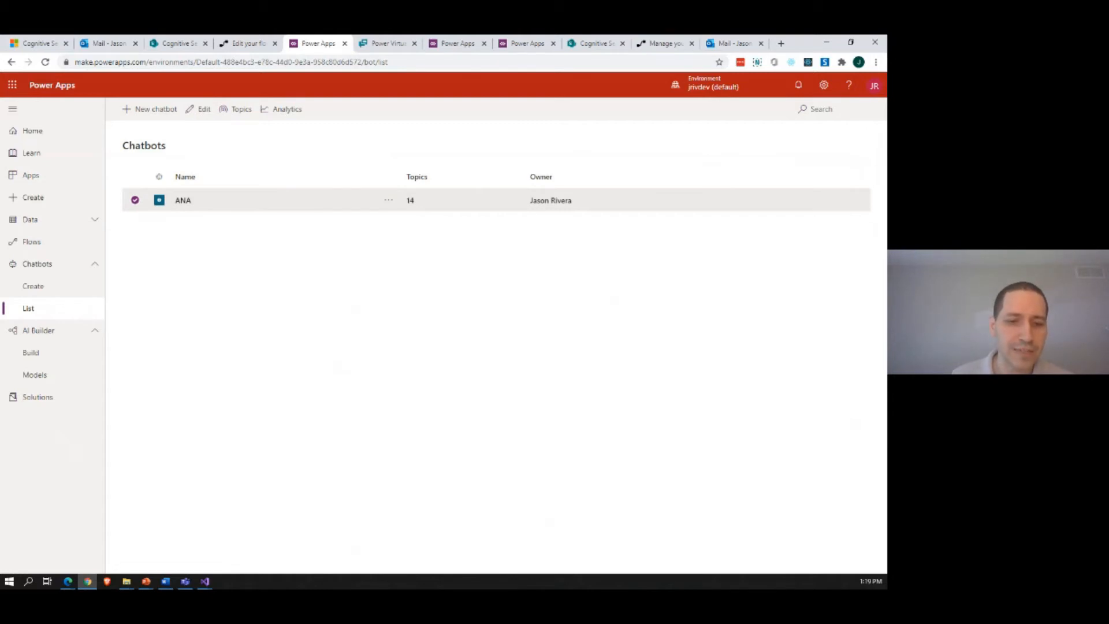
{"action": "key", "text": "alt+Tab"}
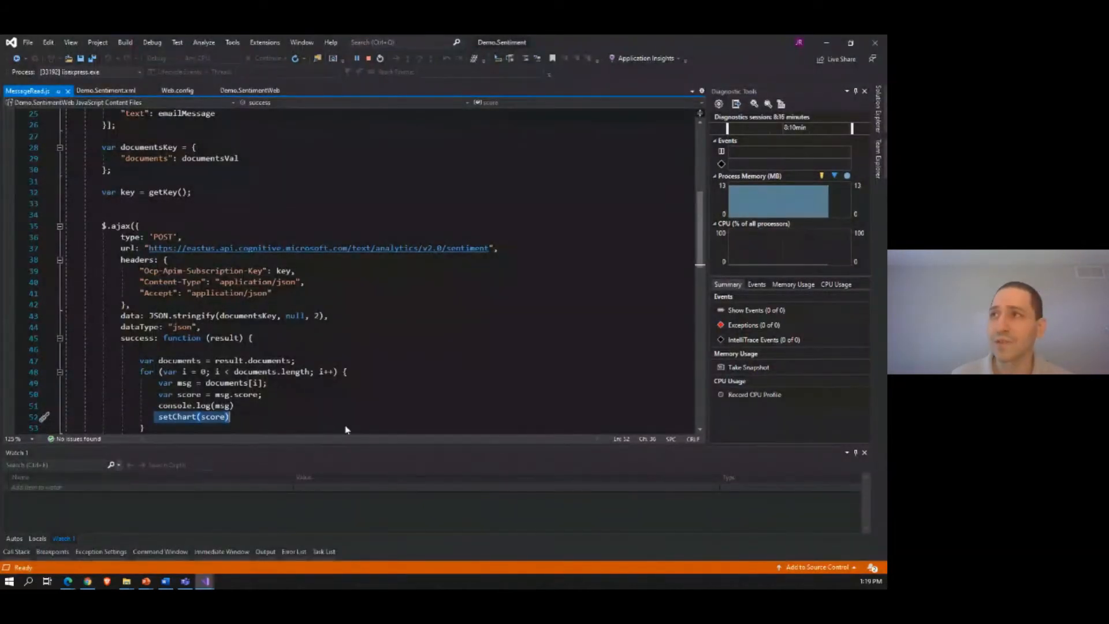
{"action": "left_click", "coordinate": [368, 59]}
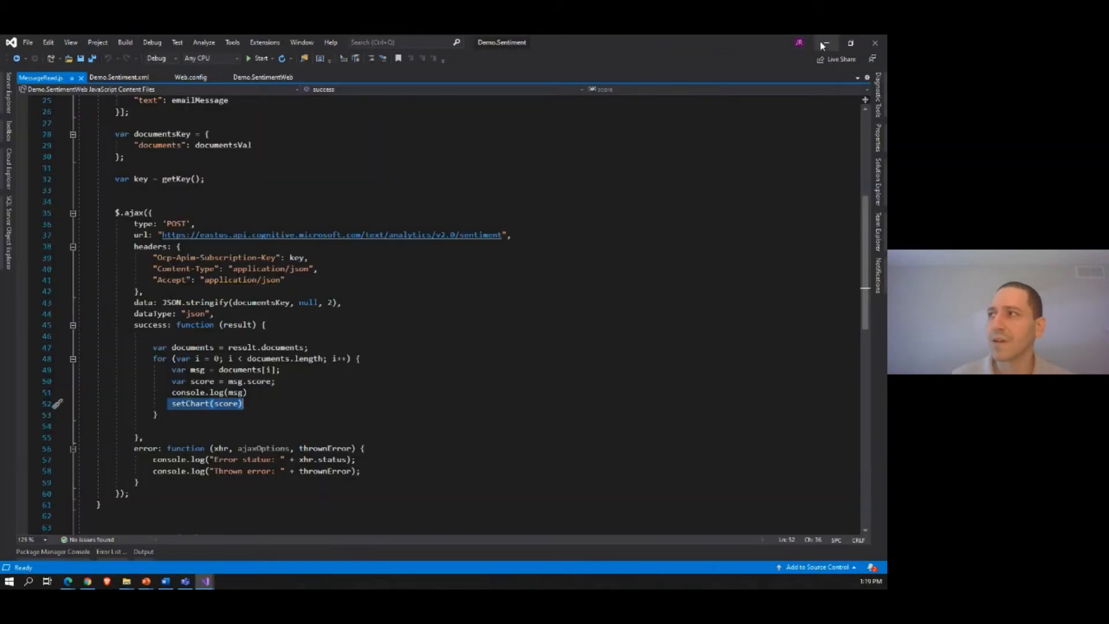
{"action": "key", "text": "alt+Tab"}
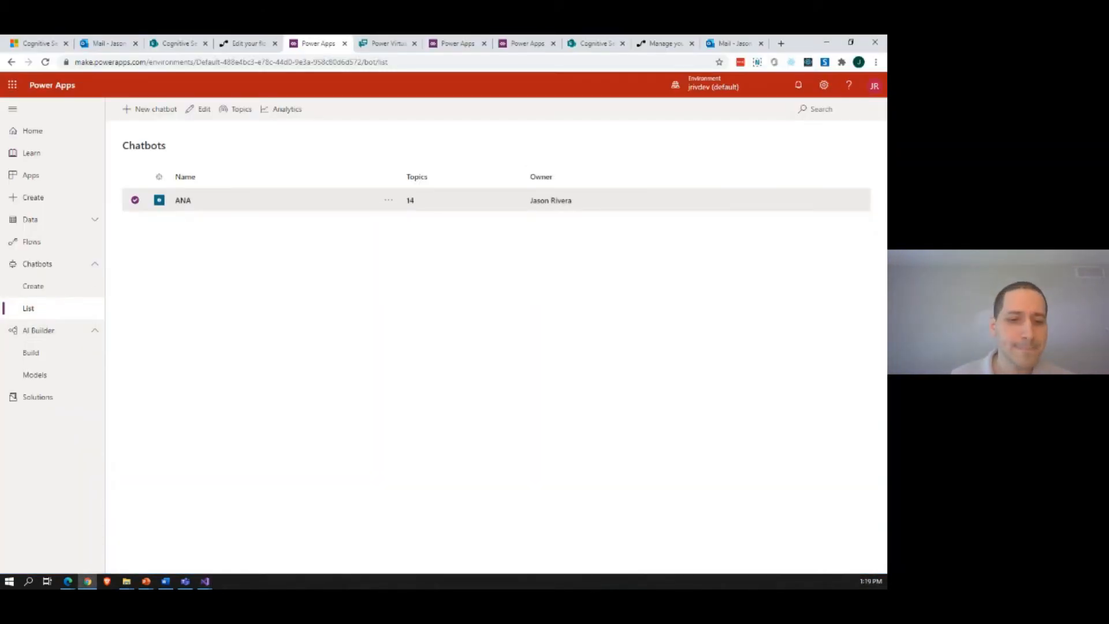
Step: Bring up the BotDemo solution maximized in Visual Studio and examine the enums, RoomReservation class and BuildForm method in RoomReservation.cs
{"action": "key", "text": "alt+Tab"}
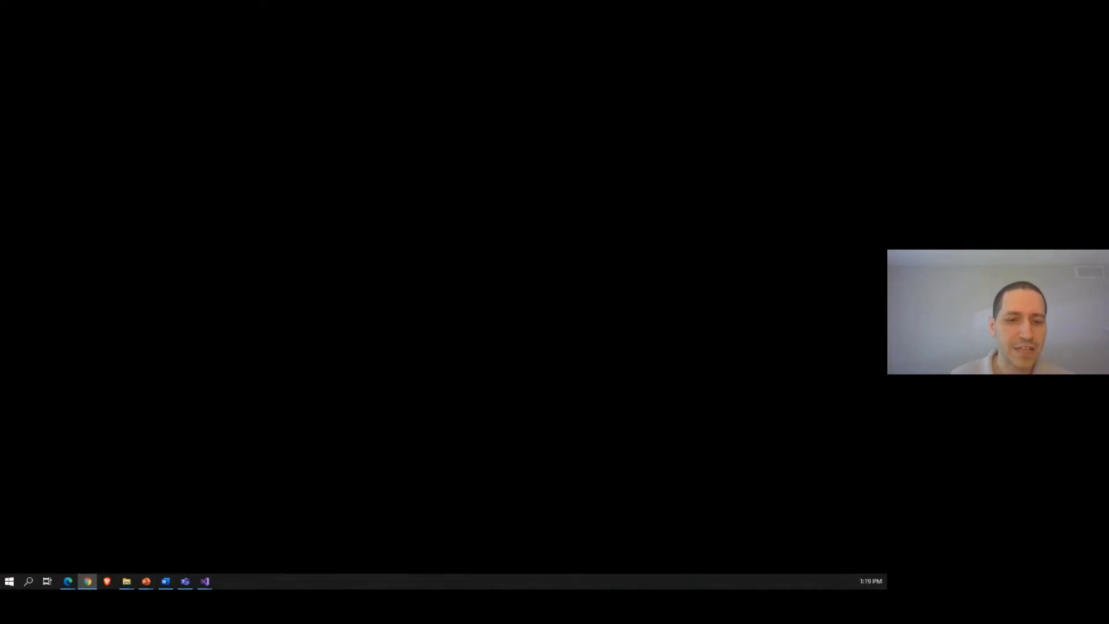
{"action": "left_click_drag", "start_coordinate": [0, 209], "coordinate": [565, 191]}
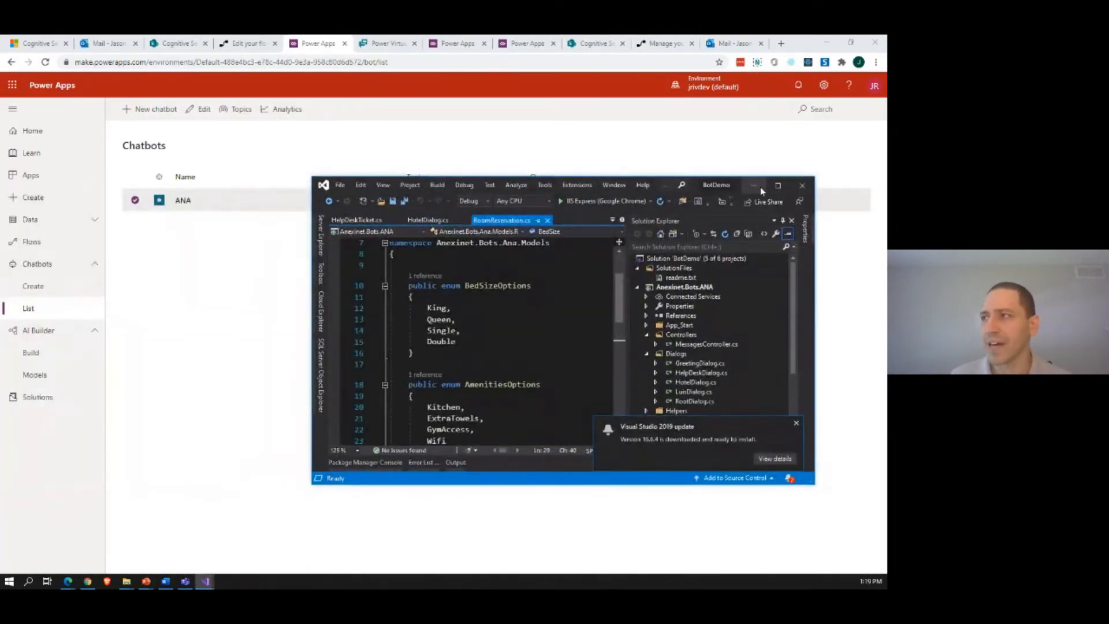
{"action": "left_click", "coordinate": [778, 185]}
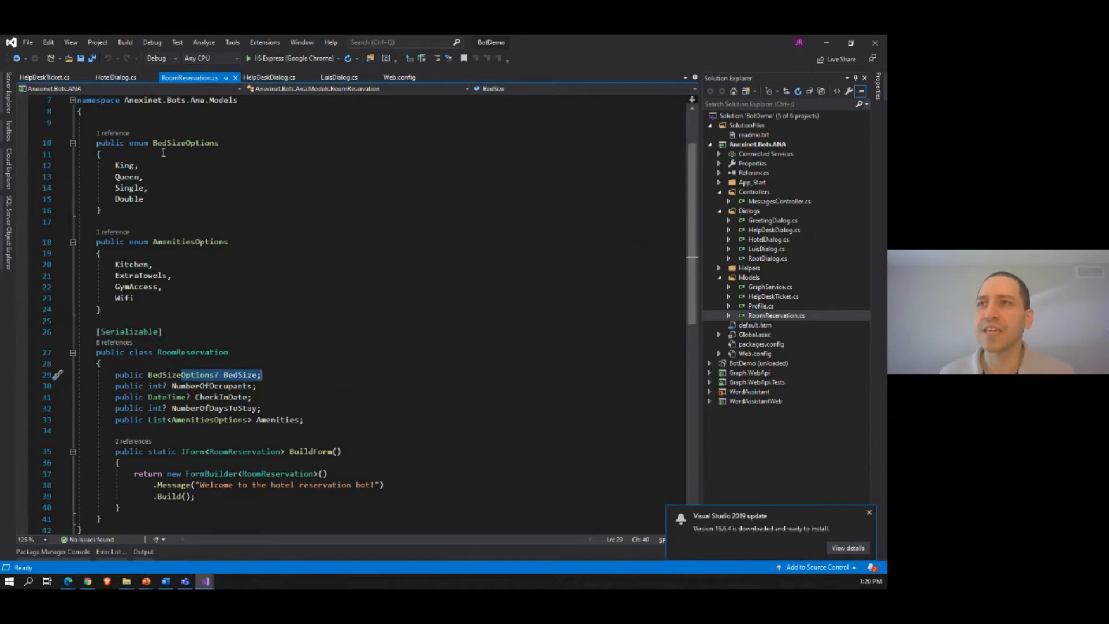
{"action": "scroll", "coordinate": [296, 341], "scroll_direction": "down", "scroll_amount": 1}
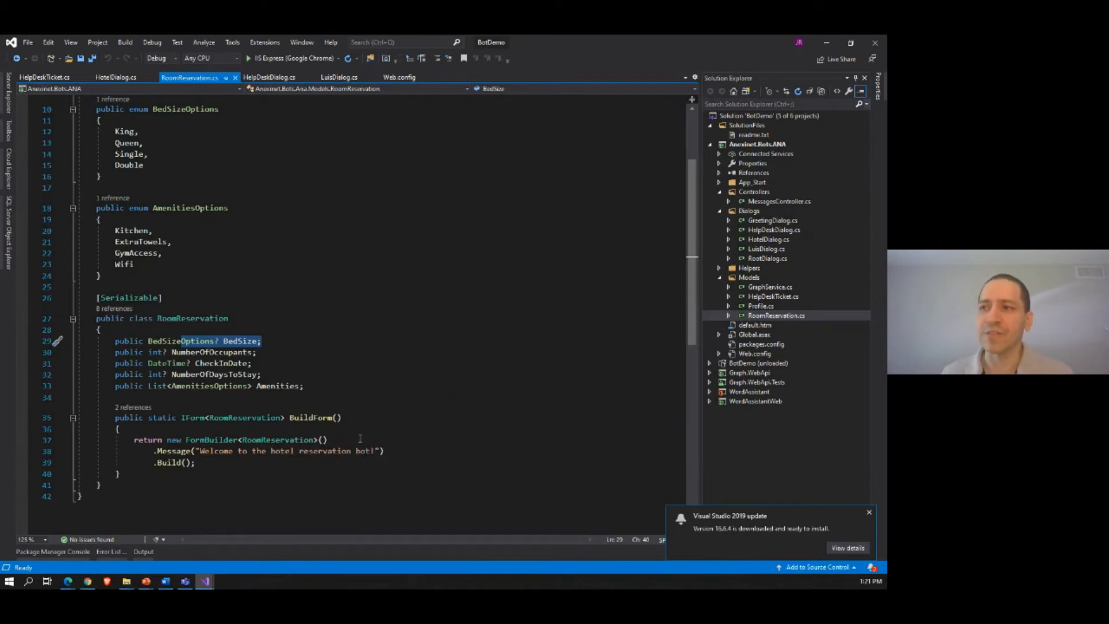
{"action": "mouse_move", "coordinate": [185, 451]}
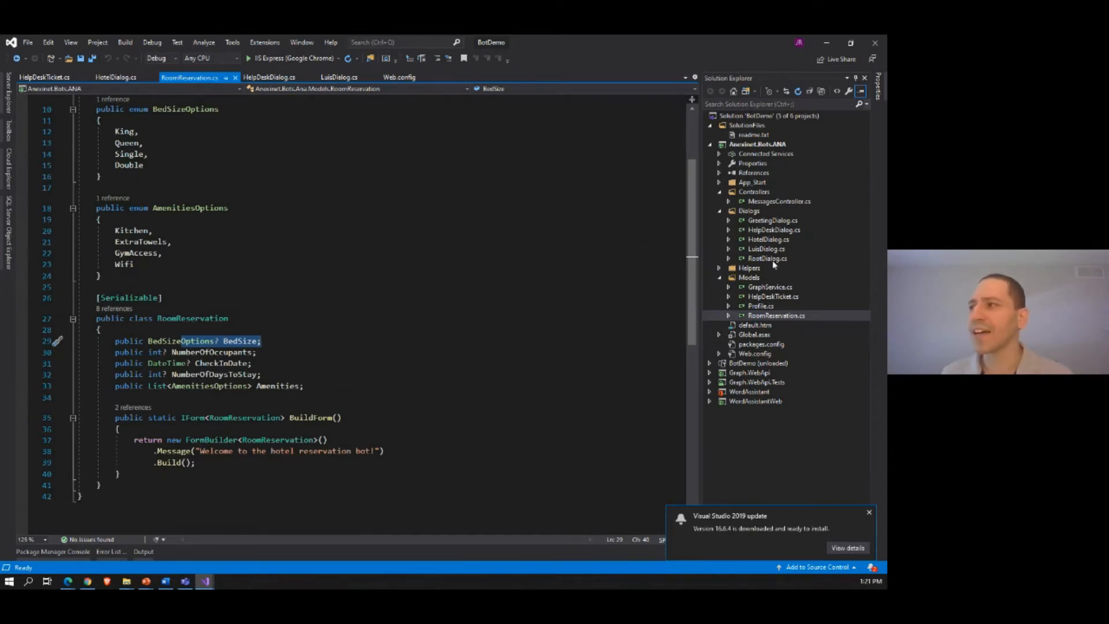
Step: Open HelpDeskTicket.cs from the Models folder and read through its ticket submission, severity switch and hero card code
{"action": "left_click", "coordinate": [777, 297]}
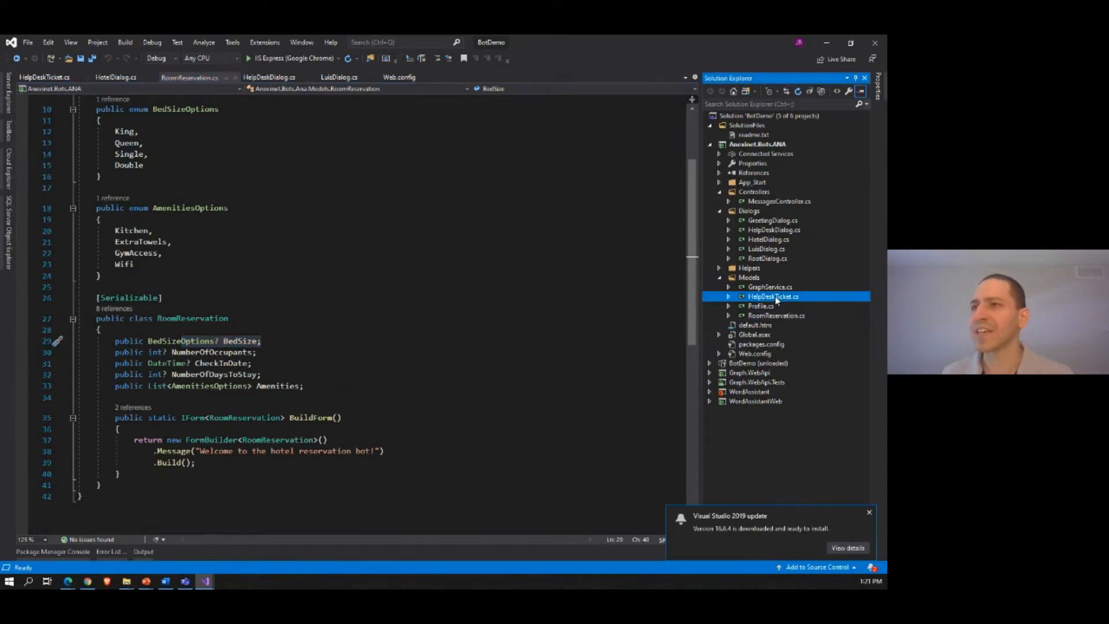
{"action": "double_click", "coordinate": [777, 298]}
{"action": "scroll", "coordinate": [400, 313], "scroll_direction": "down", "scroll_amount": 10}
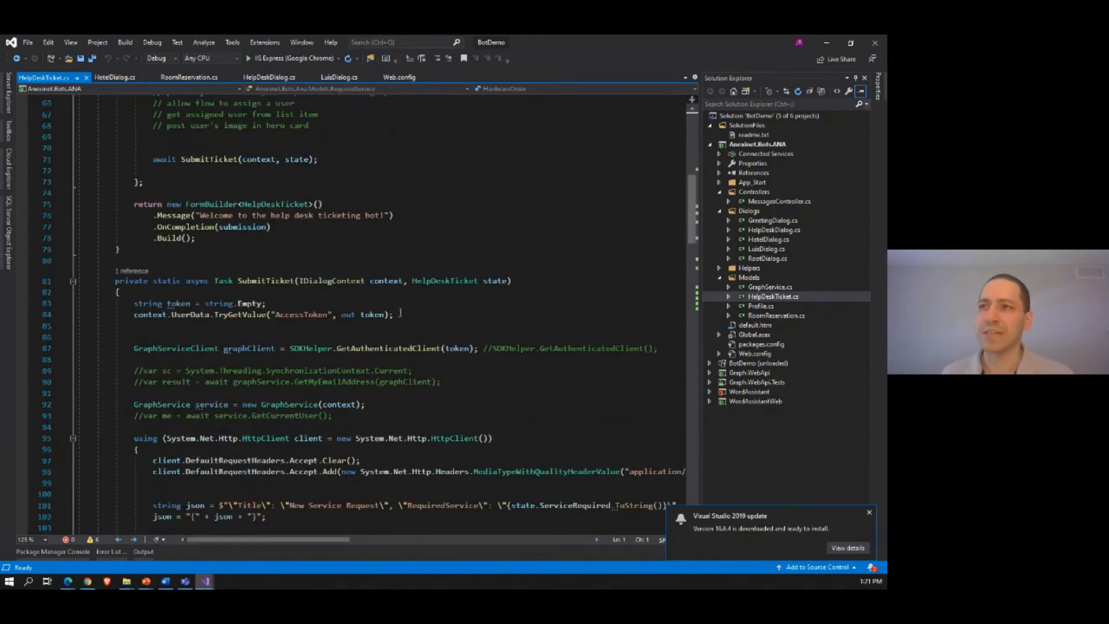
{"action": "scroll", "coordinate": [400, 313], "scroll_direction": "down", "scroll_amount": 7}
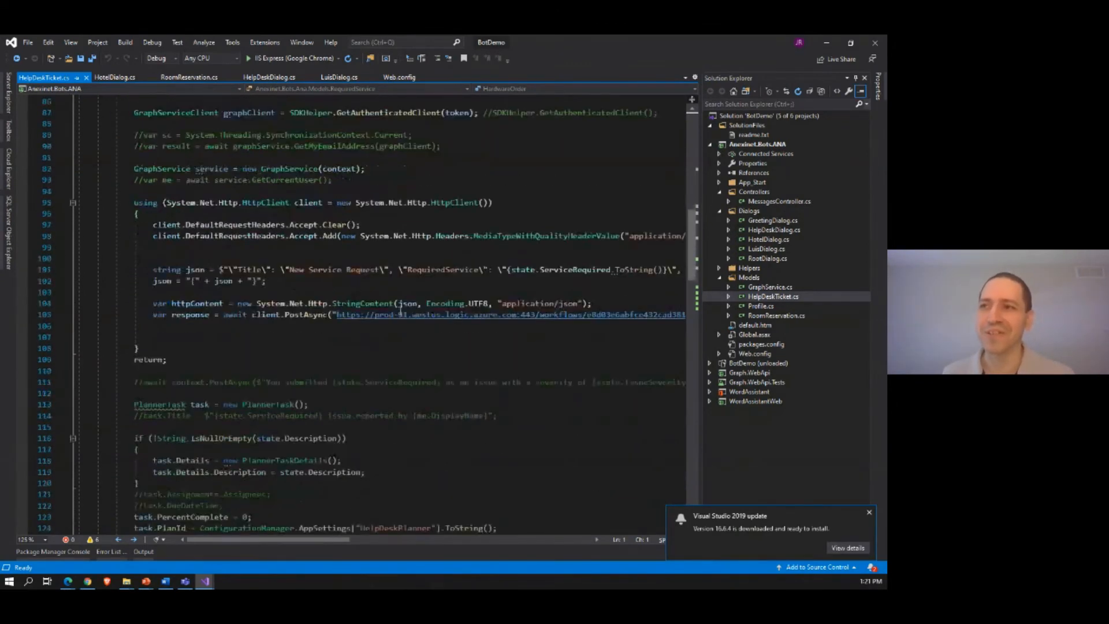
{"action": "scroll", "coordinate": [401, 312], "scroll_direction": "down", "scroll_amount": 11}
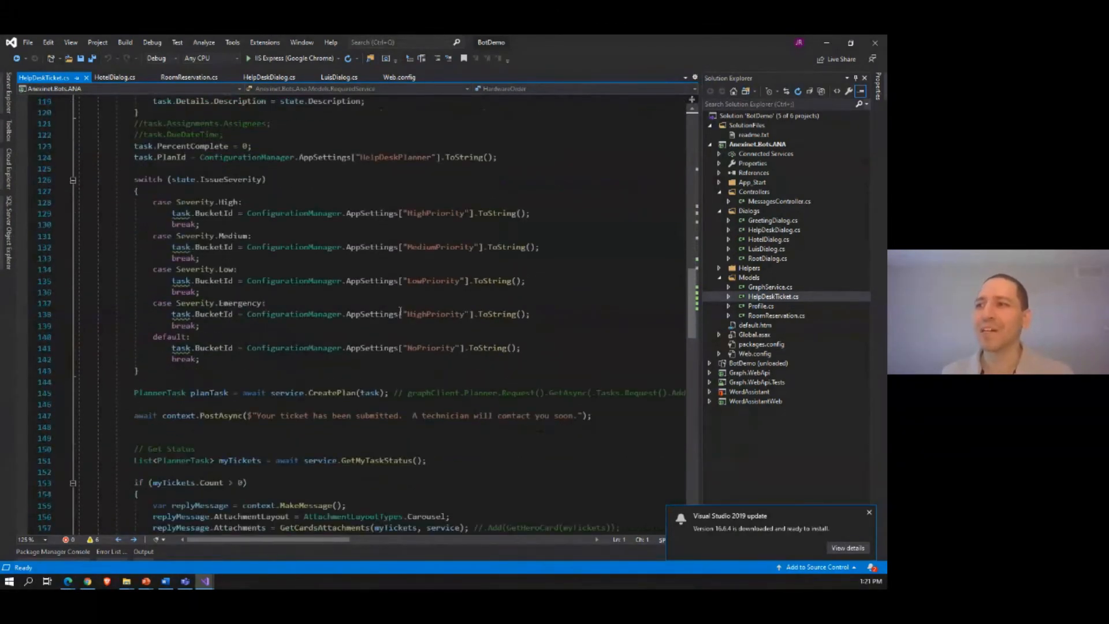
{"action": "scroll", "coordinate": [400, 312], "scroll_direction": "down", "scroll_amount": 6}
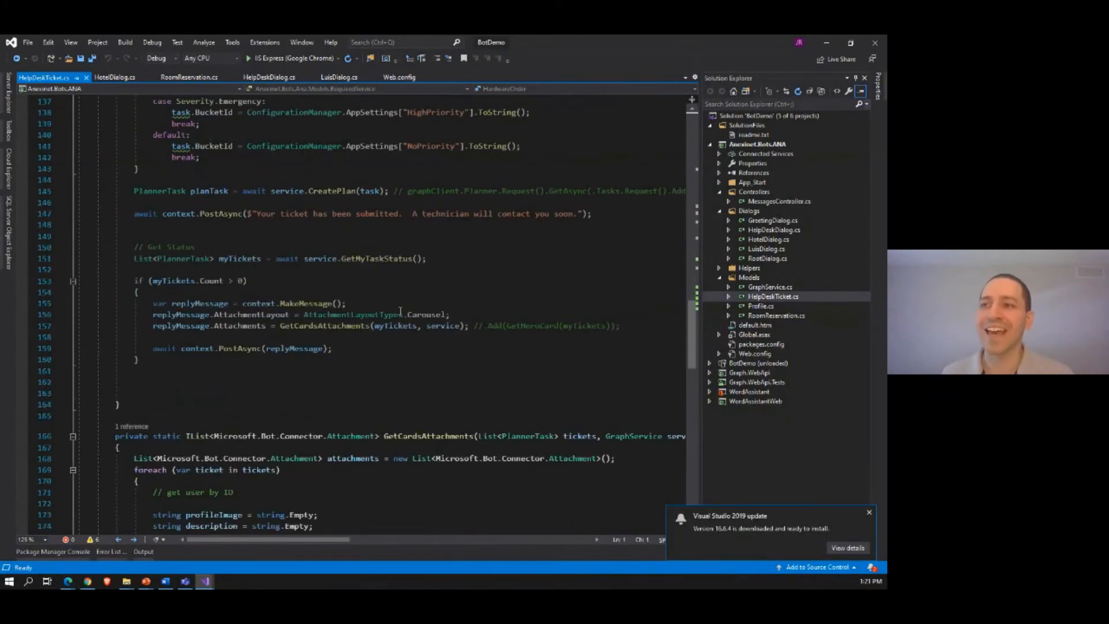
{"action": "scroll", "coordinate": [400, 312], "scroll_direction": "down", "scroll_amount": 5}
{"action": "scroll", "coordinate": [400, 312], "scroll_direction": "down", "scroll_amount": 4}
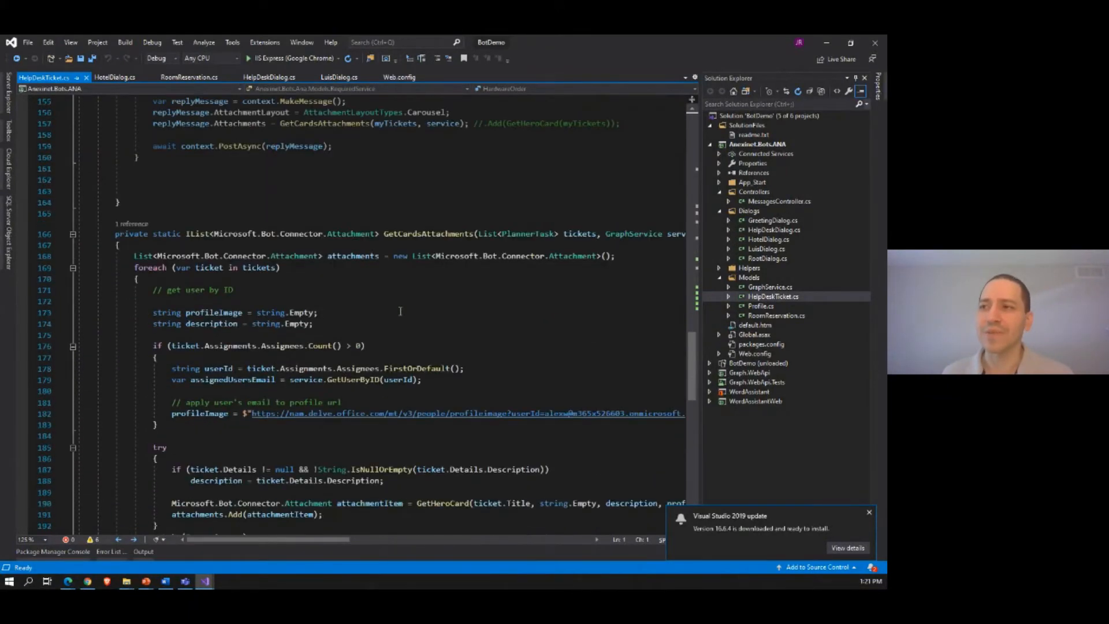
{"action": "scroll", "coordinate": [401, 312], "scroll_direction": "down", "scroll_amount": 1}
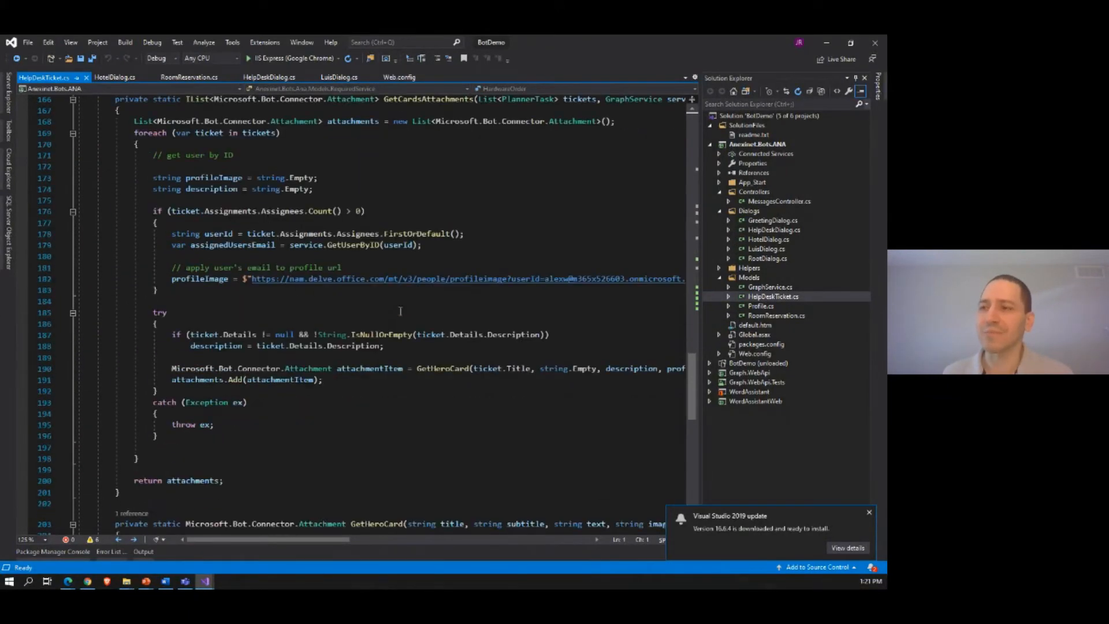
{"action": "scroll", "coordinate": [400, 312], "scroll_direction": "down", "scroll_amount": 8}
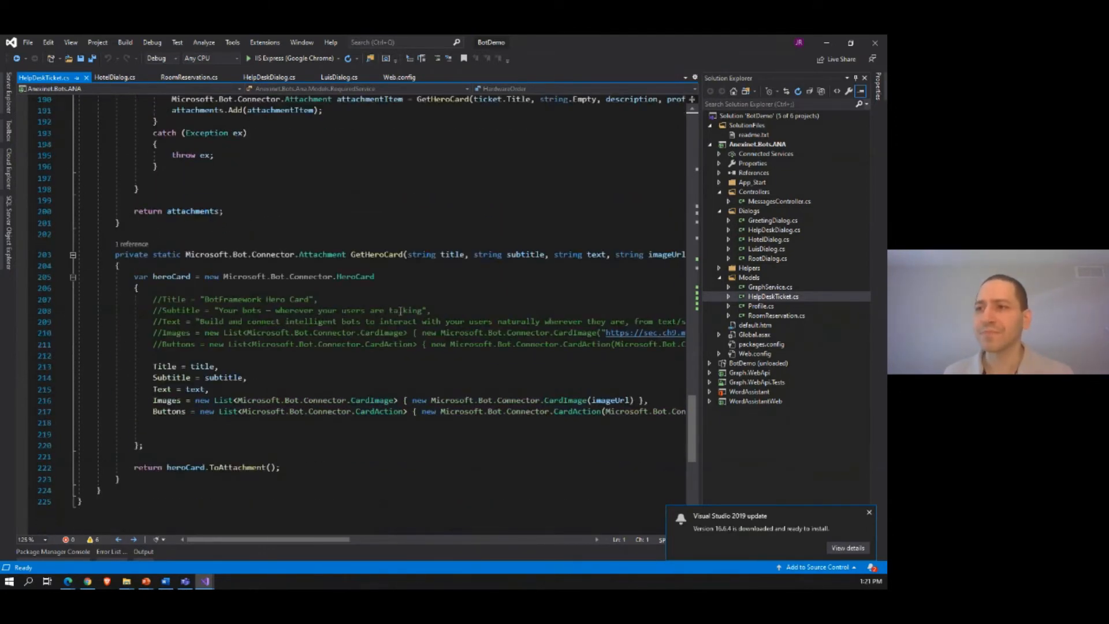
Step: Leave the help desk code and open the ANA chatbot from the Power Apps Chatbots list
{"action": "scroll", "coordinate": [400, 312], "scroll_direction": "up", "scroll_amount": 7}
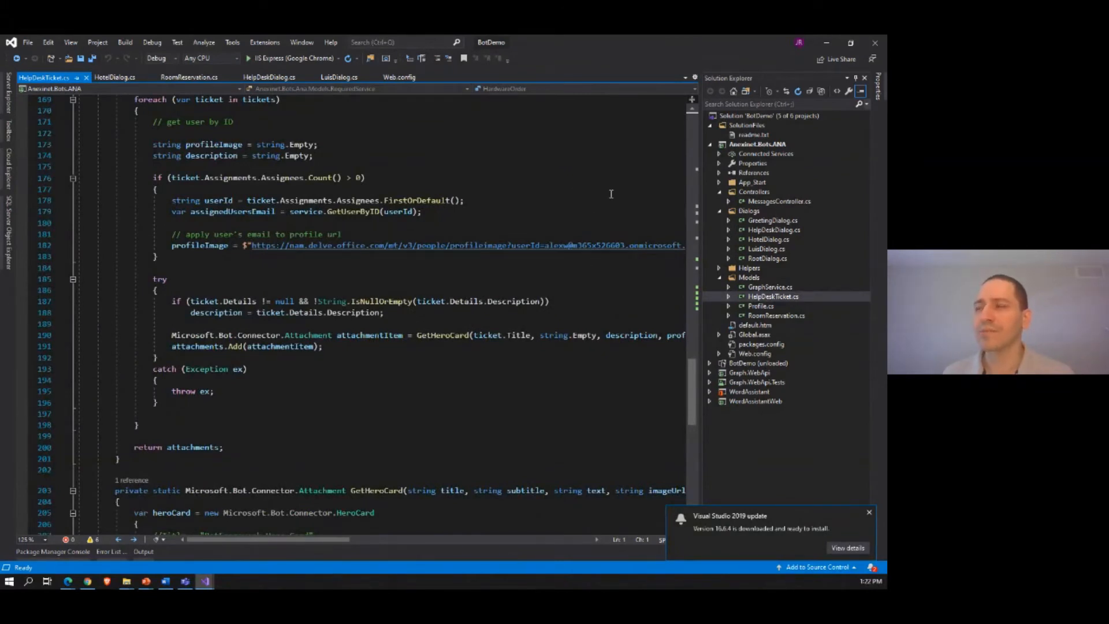
{"action": "left_click", "coordinate": [825, 47]}
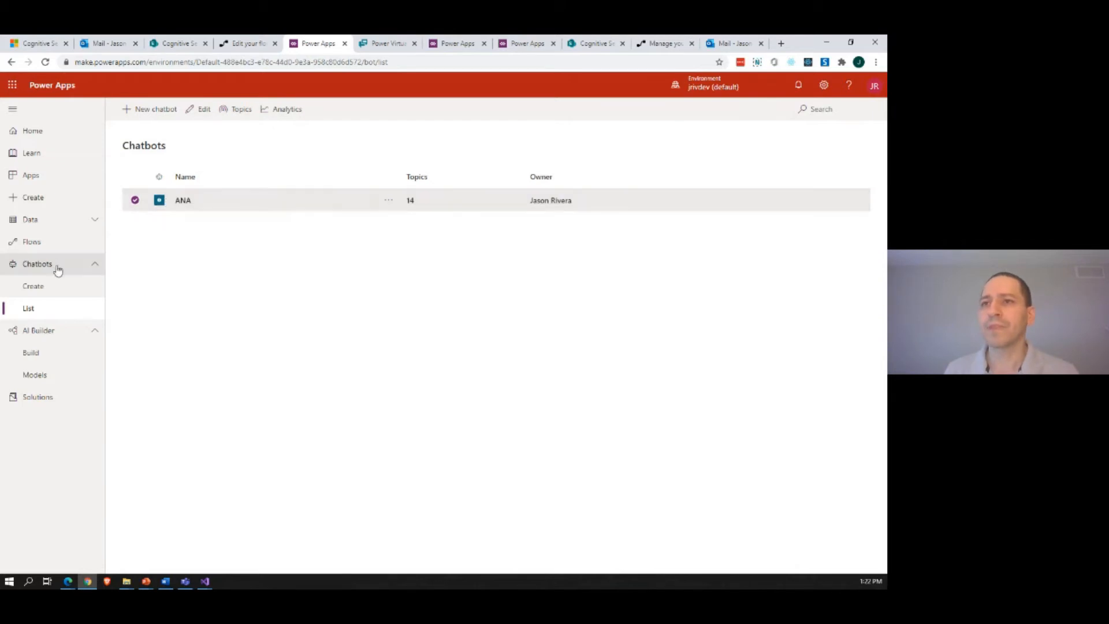
{"action": "left_click", "coordinate": [184, 200]}
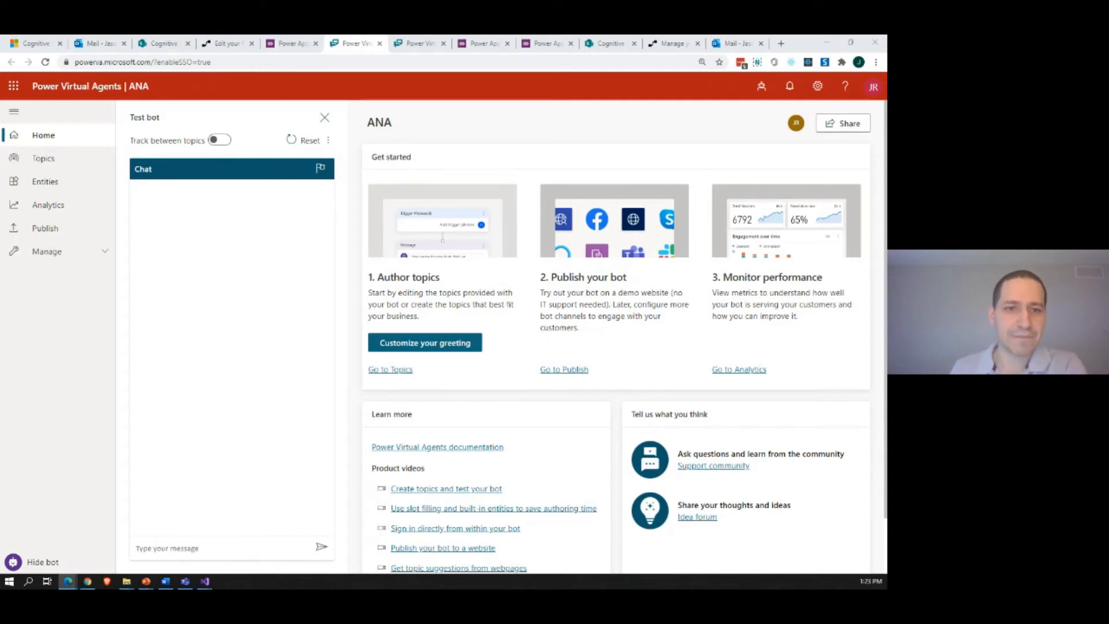
Step: Switch to the LUIS portal and open the Greeting intent of the Anexinet.Bots.ANA app to view its example utterances
{"action": "left_click_drag", "start_coordinate": [0, 82], "coordinate": [486, 114]}
{"action": "left_click", "coordinate": [593, 105]}
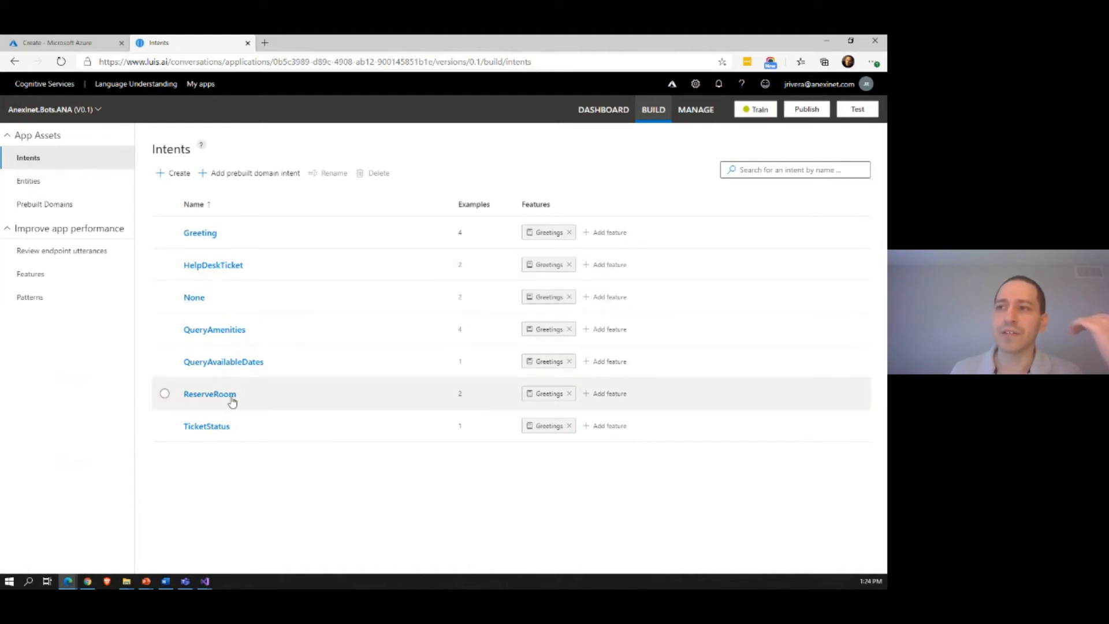
{"action": "left_click", "coordinate": [200, 233]}
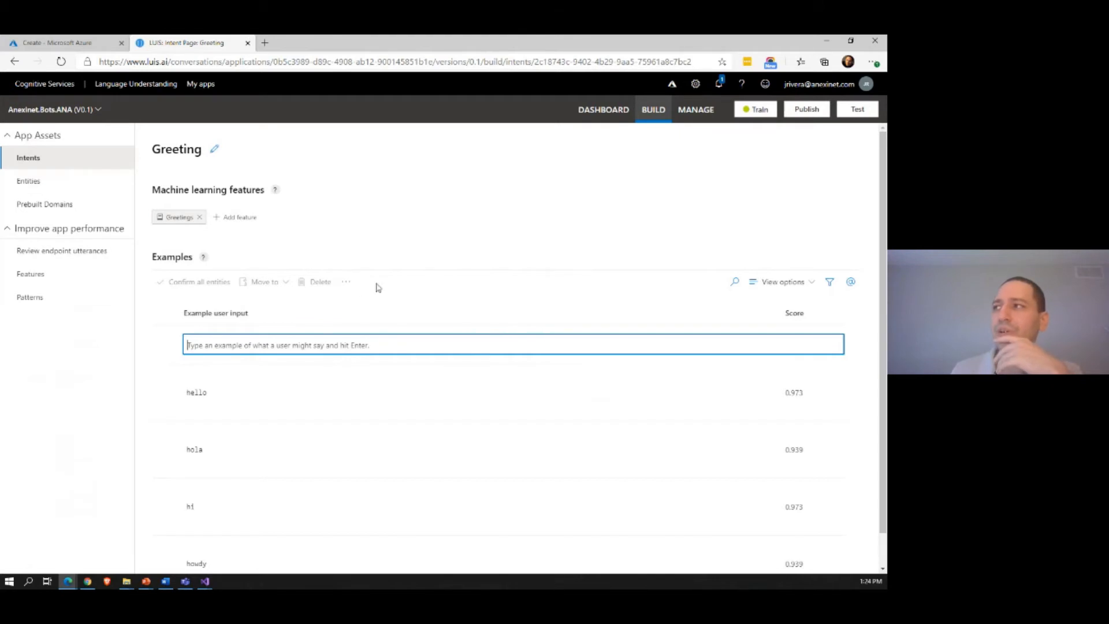
Step: Test the LUIS app with the utterances "hi" and "bye"
{"action": "left_click", "coordinate": [856, 109]}
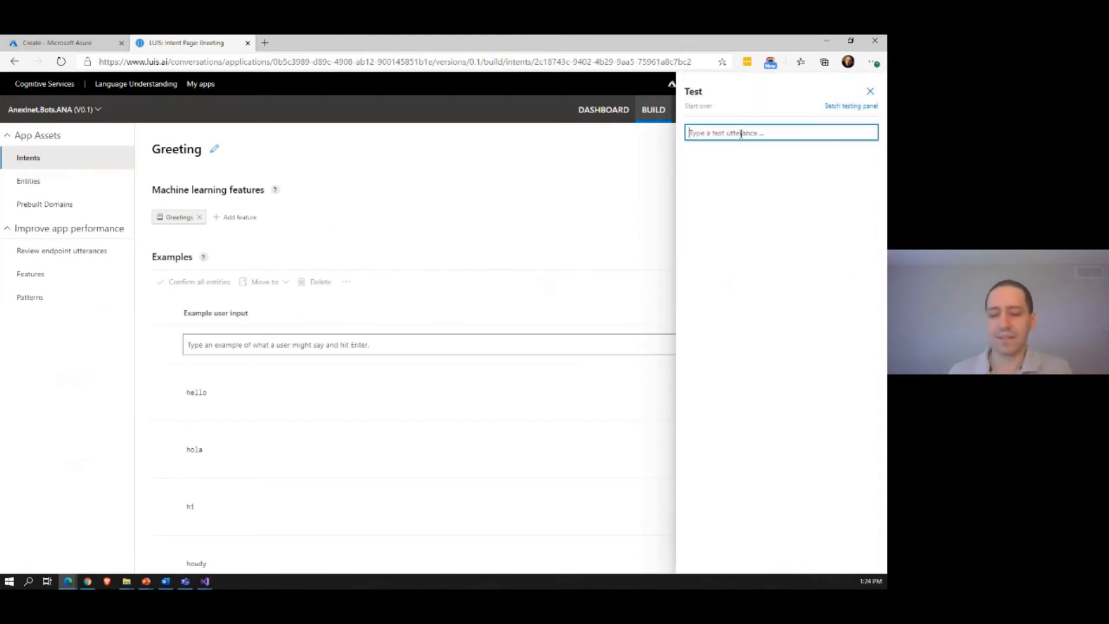
{"action": "type", "text": "hi"}
{"action": "key", "text": "Return"}
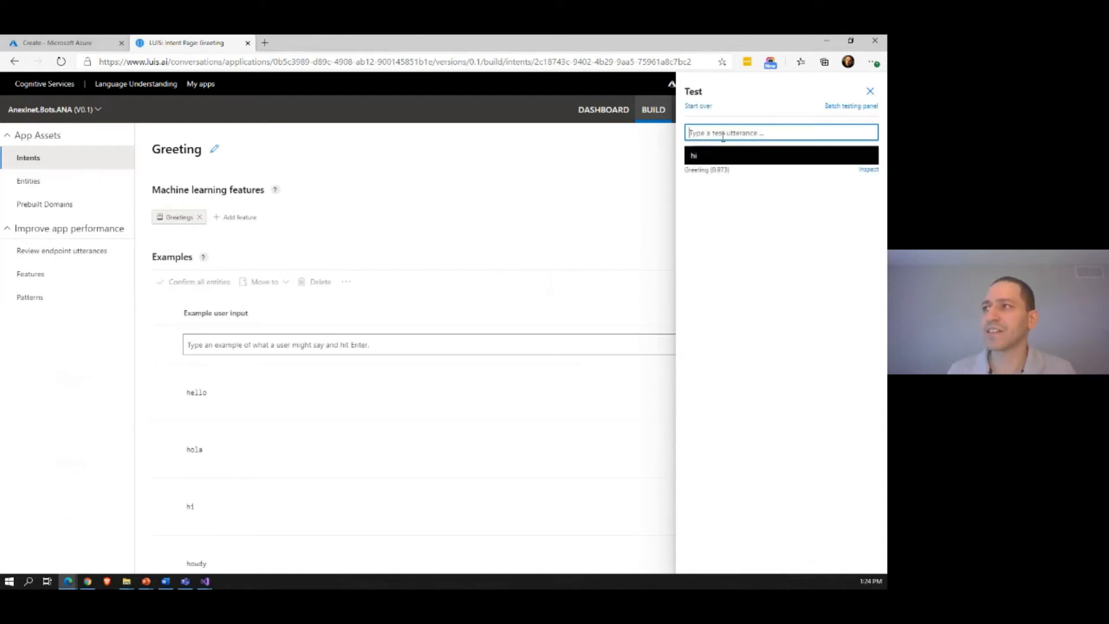
{"action": "type", "text": "bye"}
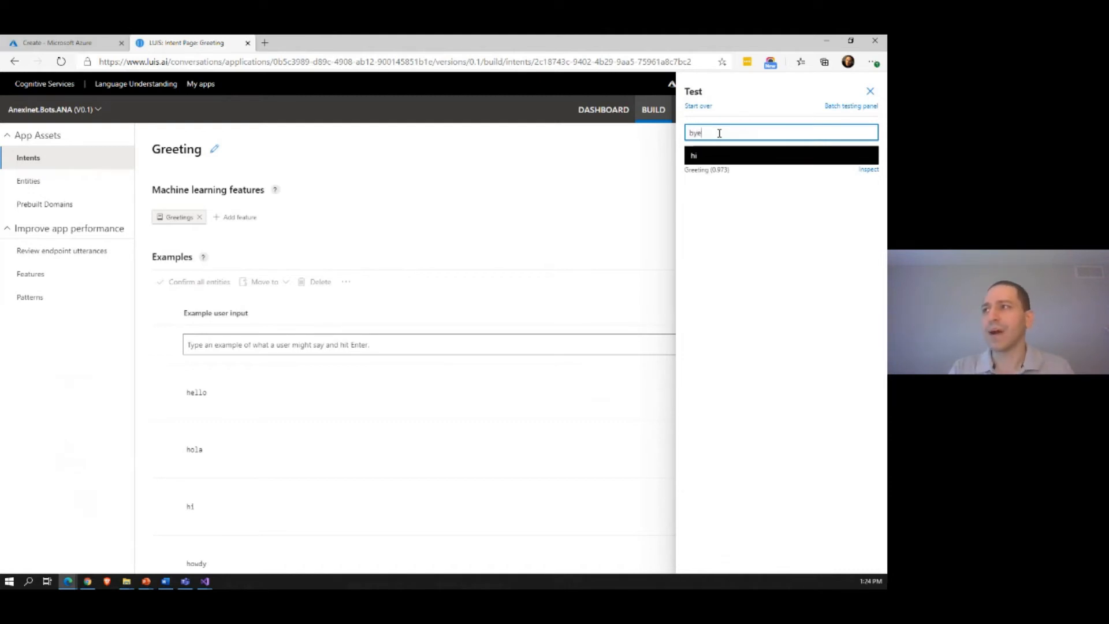
{"action": "key", "text": "Return"}
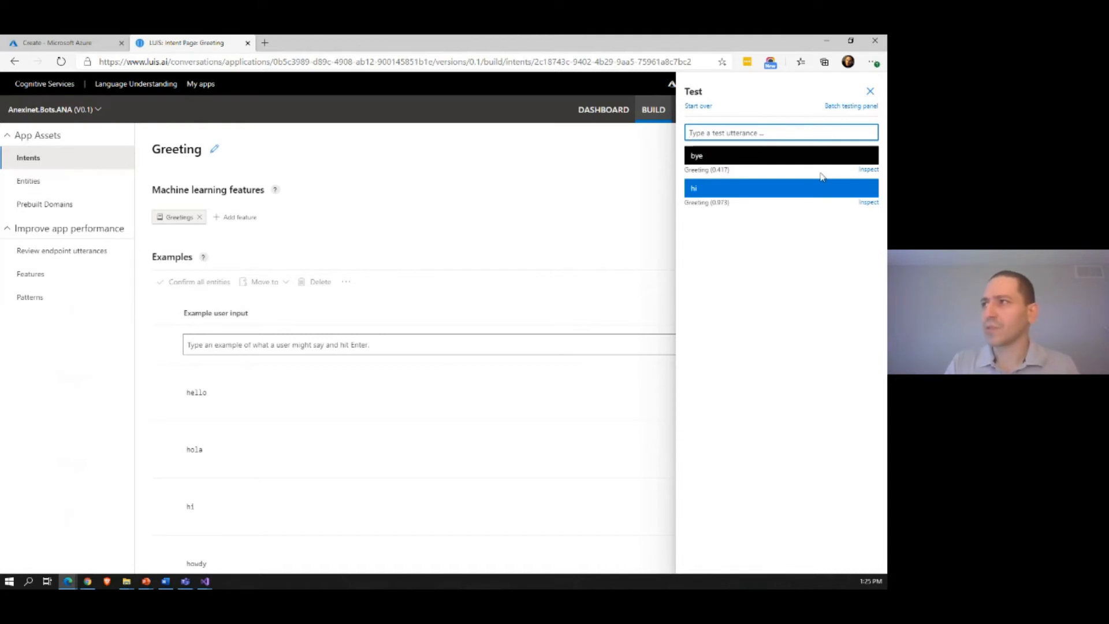
Step: Test the utterance "i'd like to reserve a room" and highlight the intent predicted for it
{"action": "type", "text": "i"}
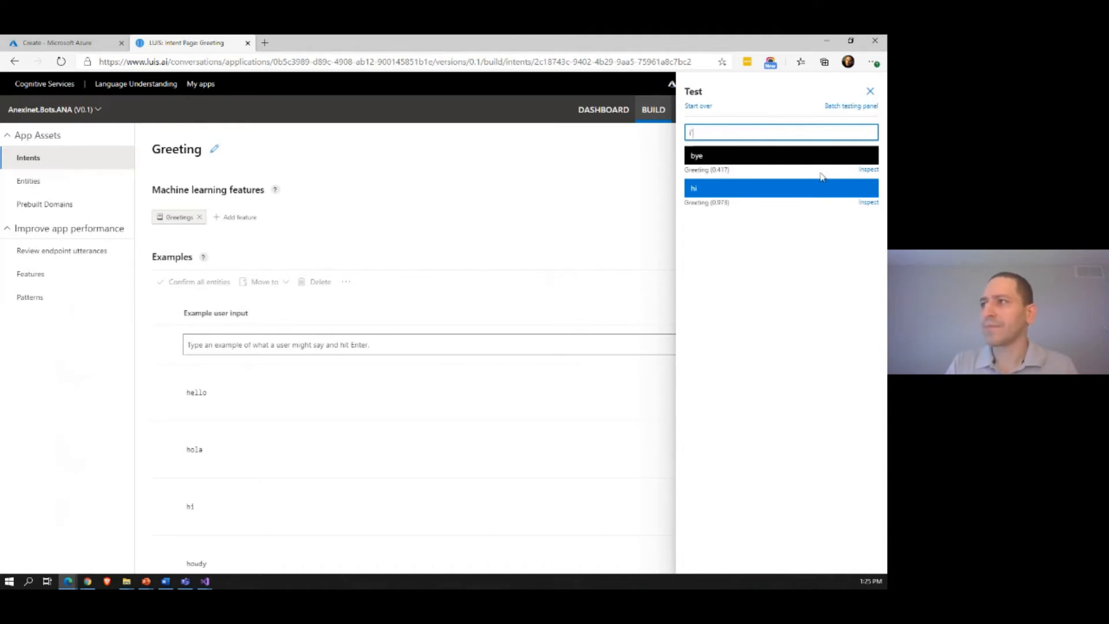
{"action": "type", "text": "'d like to reser"}
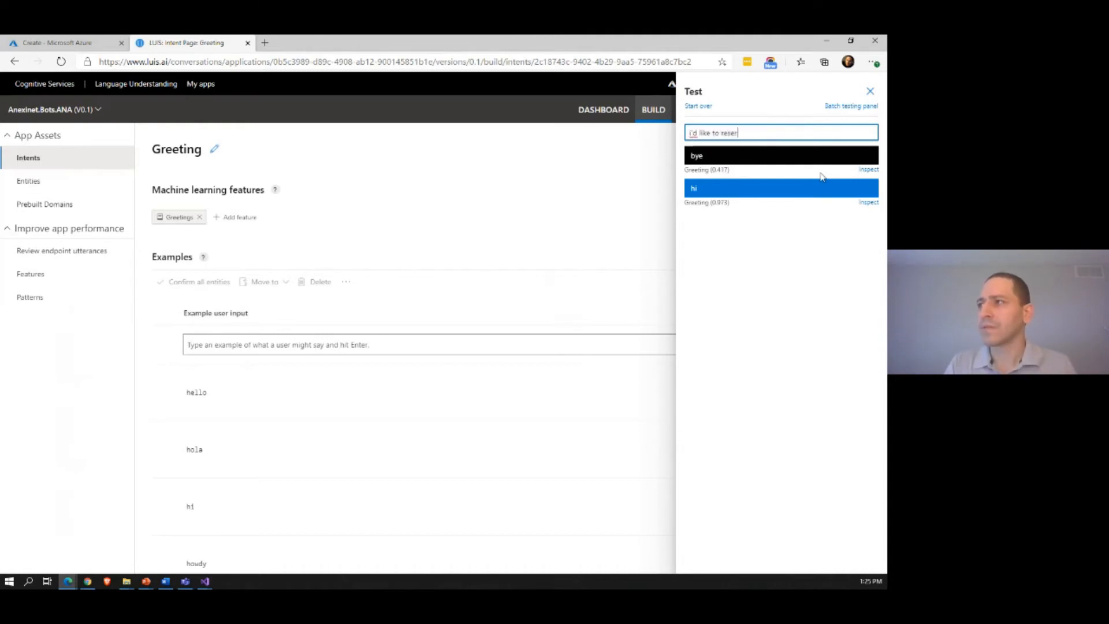
{"action": "type", "text": "ve a room"}
{"action": "key", "text": "Return"}
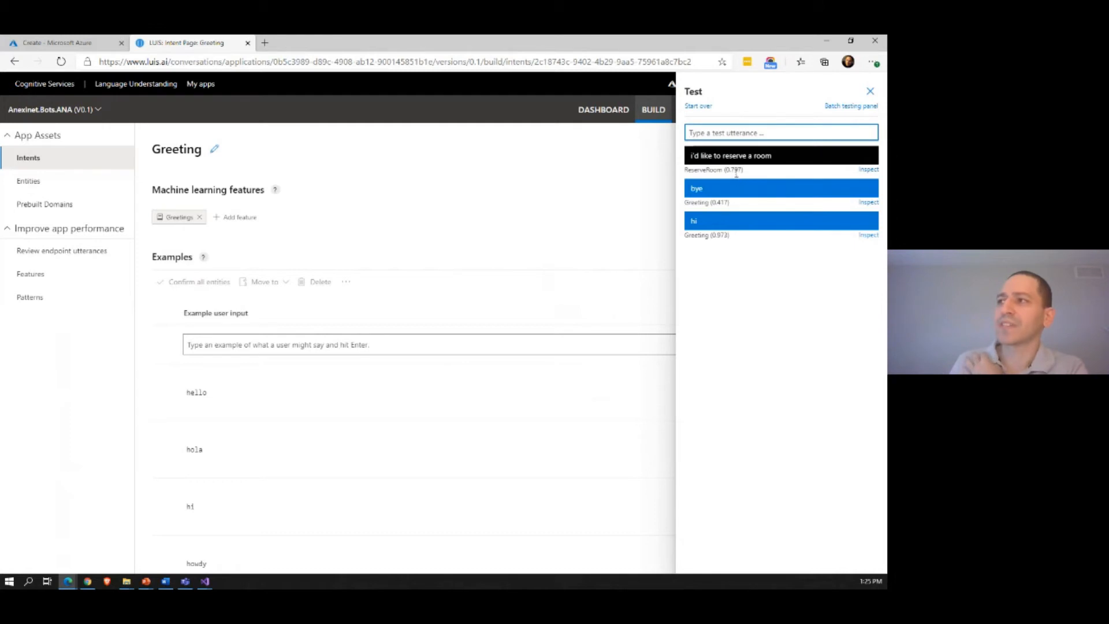
{"action": "left_click_drag", "start_coordinate": [694, 170], "coordinate": [722, 170]}
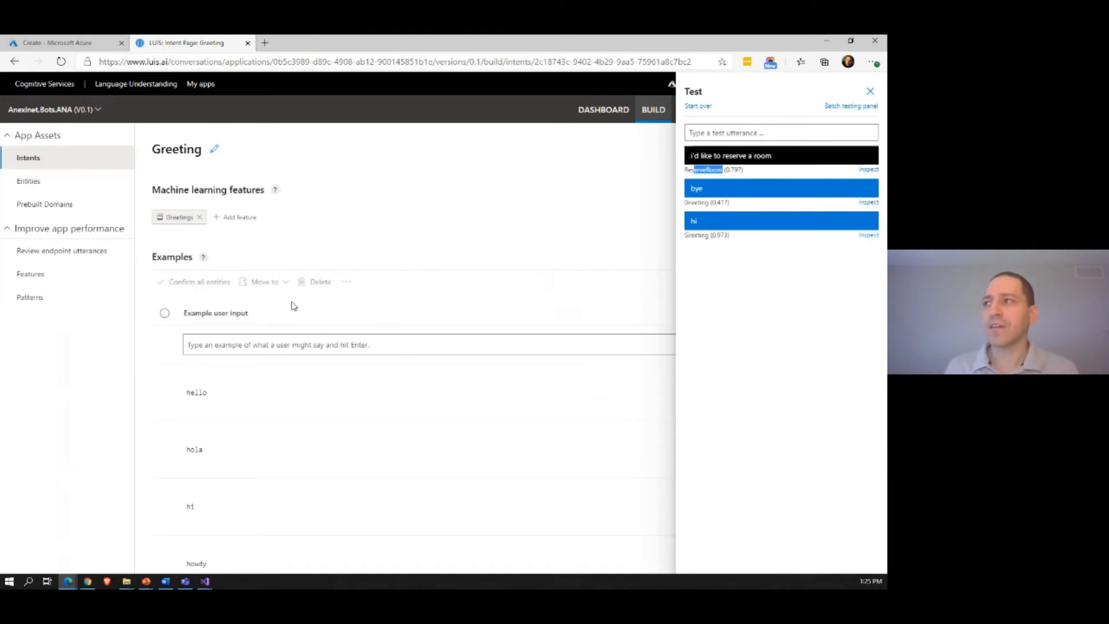
Step: Open the ReserveRoom intent to view its example utterances, and dismiss the notification covering the test results
{"action": "left_click", "coordinate": [28, 158]}
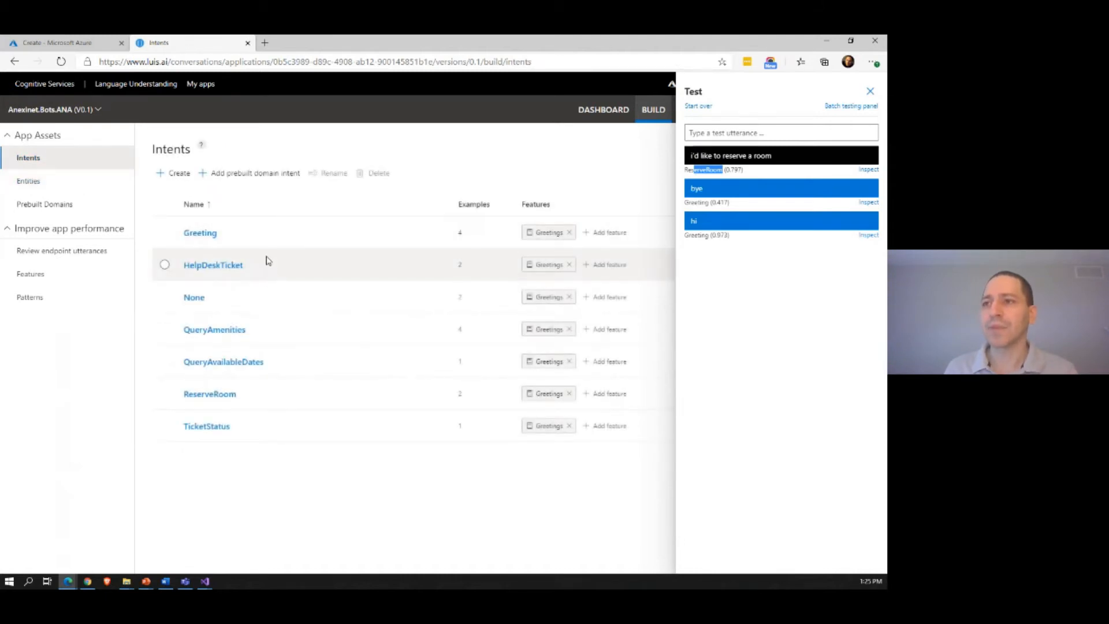
{"action": "left_click", "coordinate": [222, 394]}
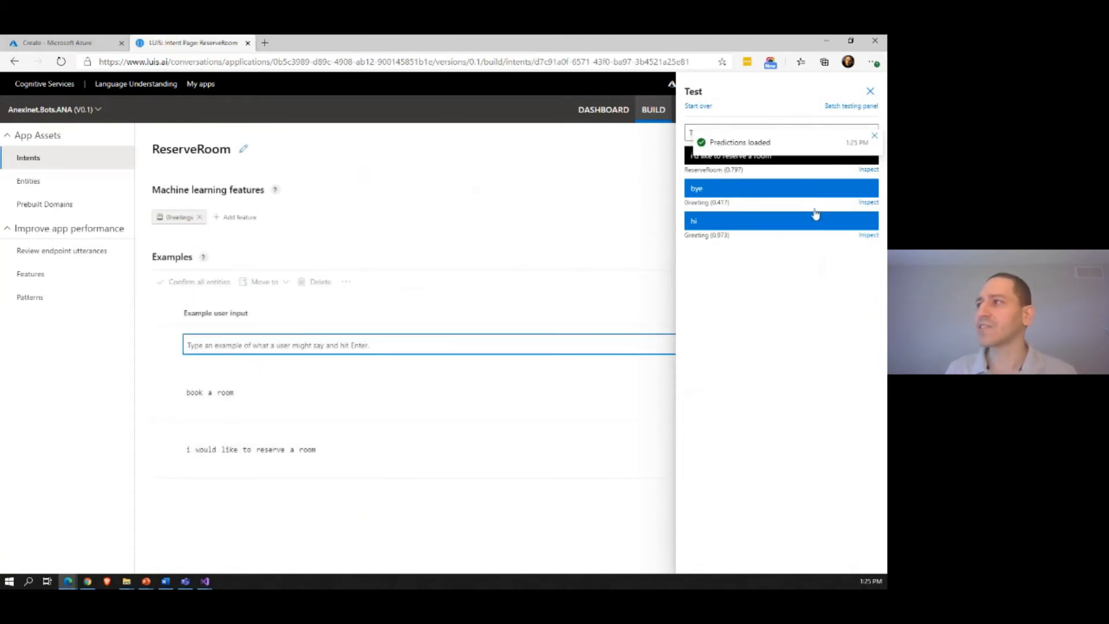
{"action": "left_click", "coordinate": [875, 138]}
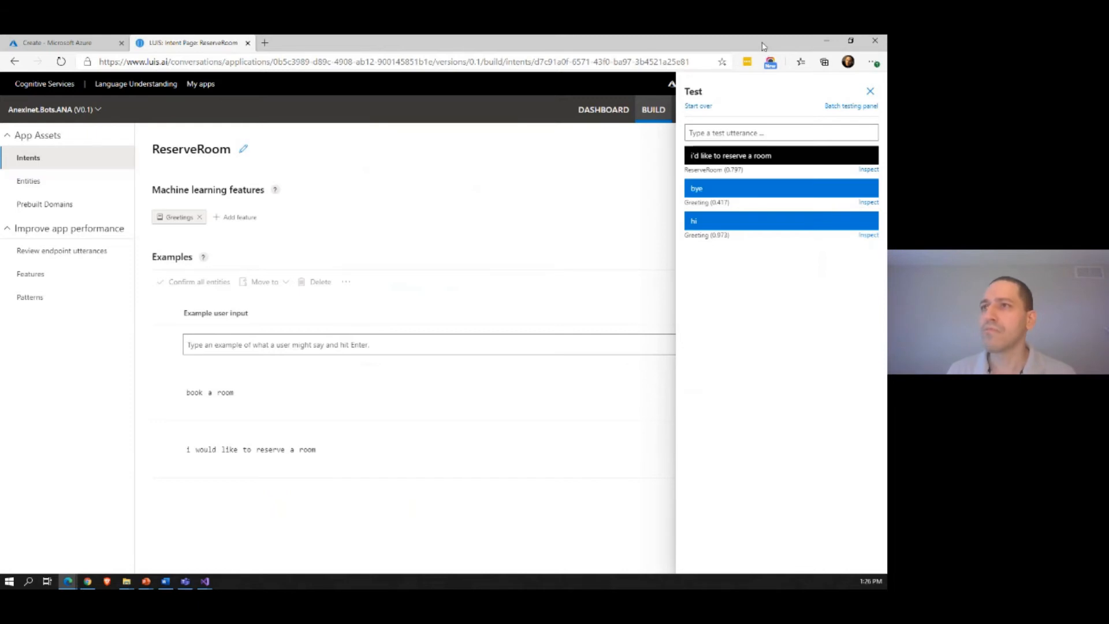
Step: Return to the ANA bot in Power Virtual Agents and open the Help Desk topic's setup page
{"action": "left_click", "coordinate": [827, 40]}
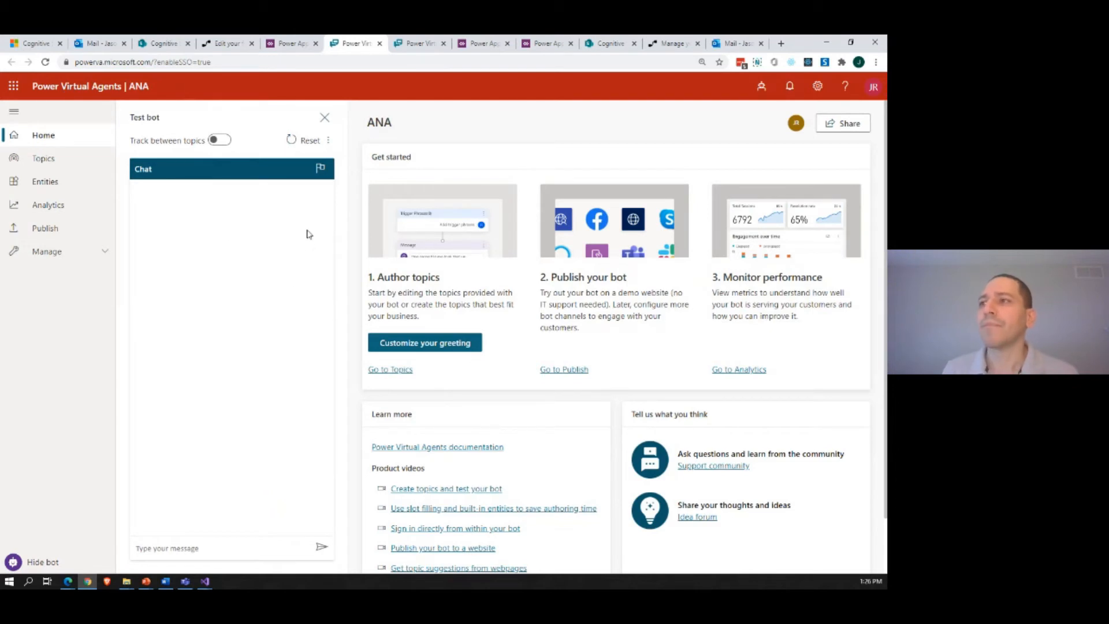
{"action": "left_click", "coordinate": [392, 374]}
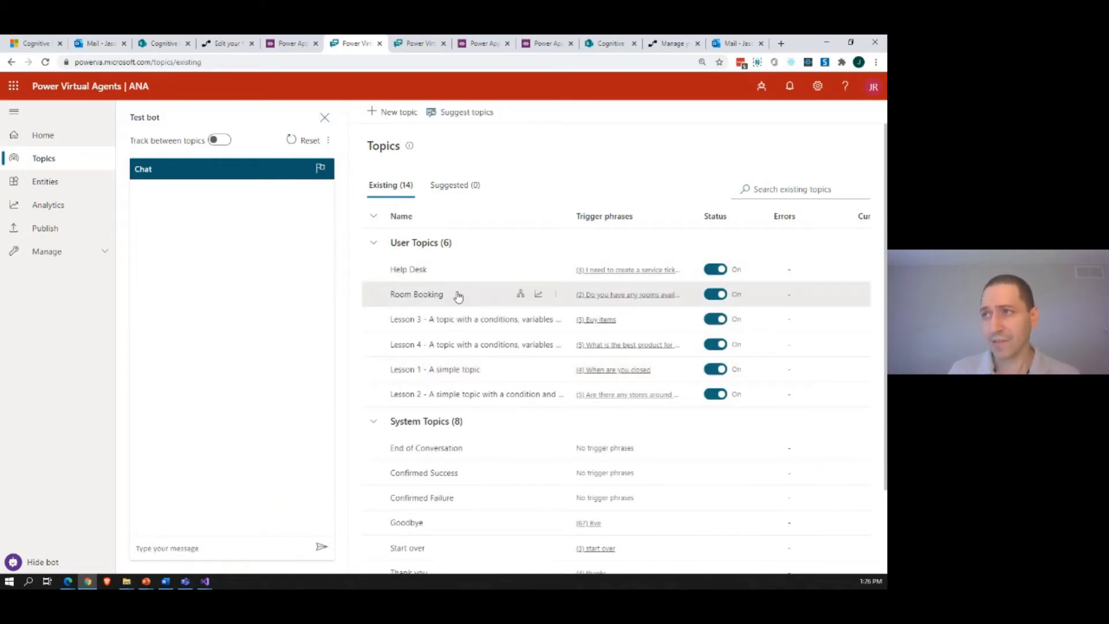
{"action": "left_click", "coordinate": [408, 270]}
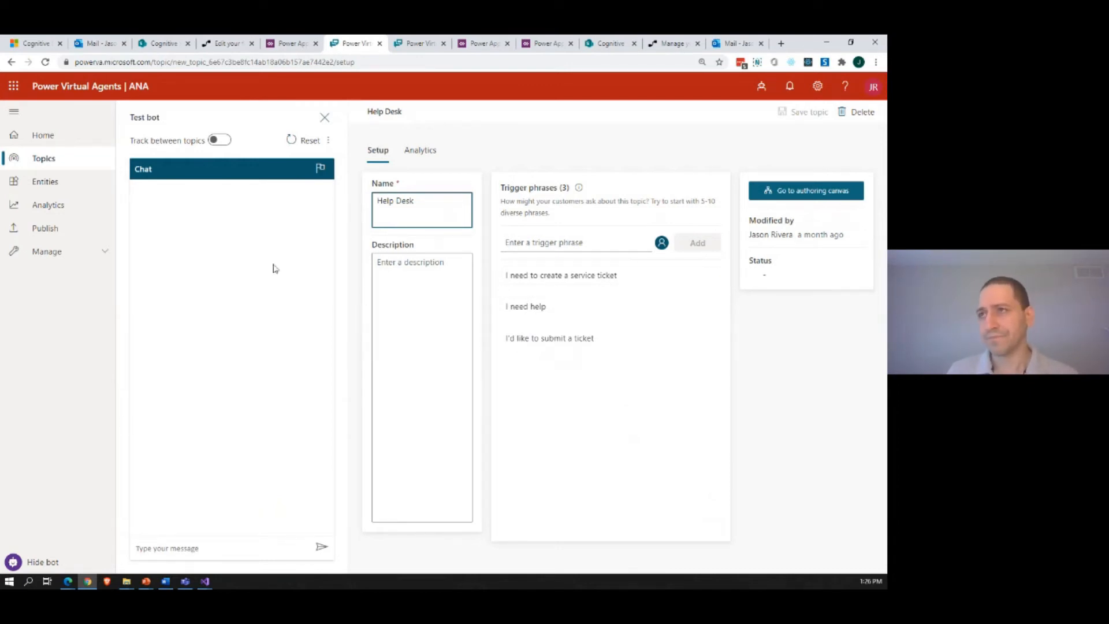
Step: Start a help desk conversation in the test bot by sending "help desk ticket"
{"action": "left_click", "coordinate": [191, 547]}
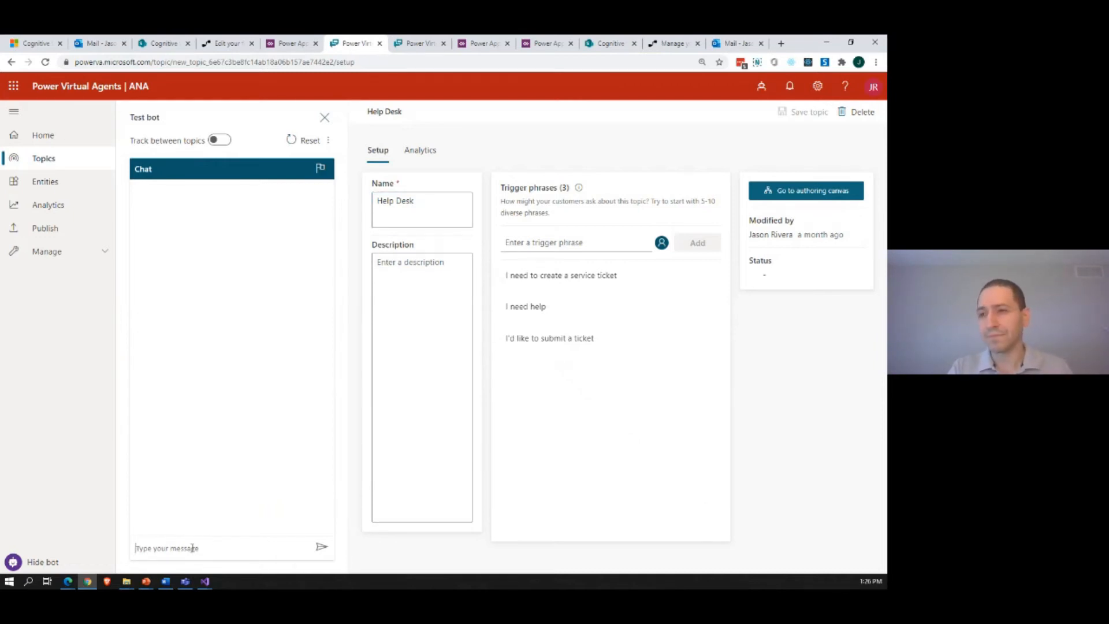
{"action": "type", "text": "help desk ticket"}
{"action": "key", "text": "Return"}
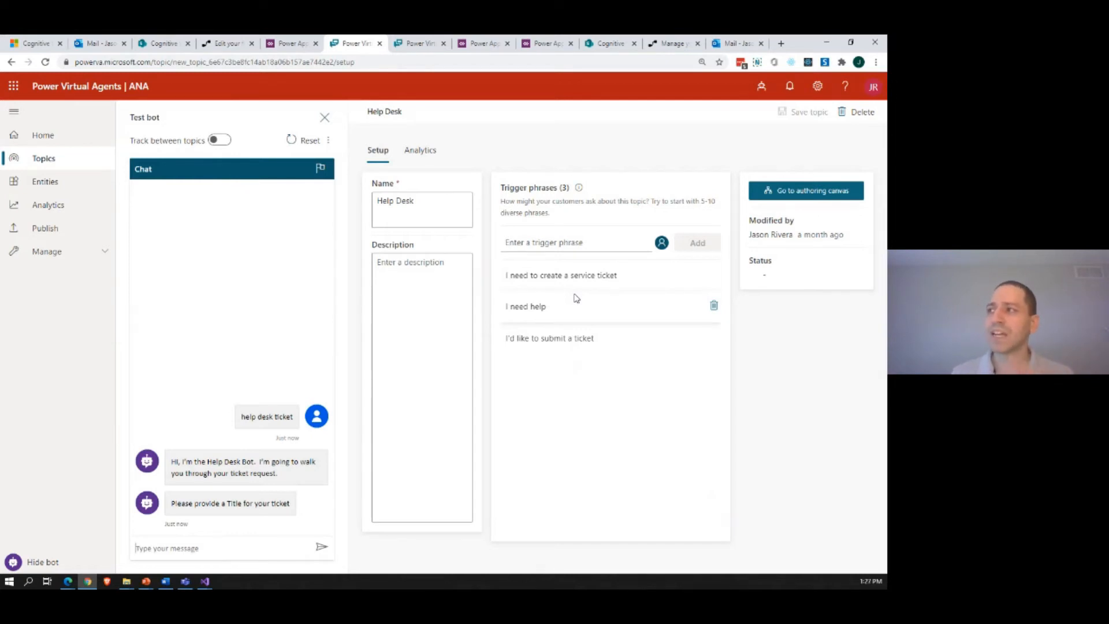
Step: Open the Help Desk topic's authoring canvas and review its trigger phrases, greeting message, and title and category questions
{"action": "left_click", "coordinate": [821, 194]}
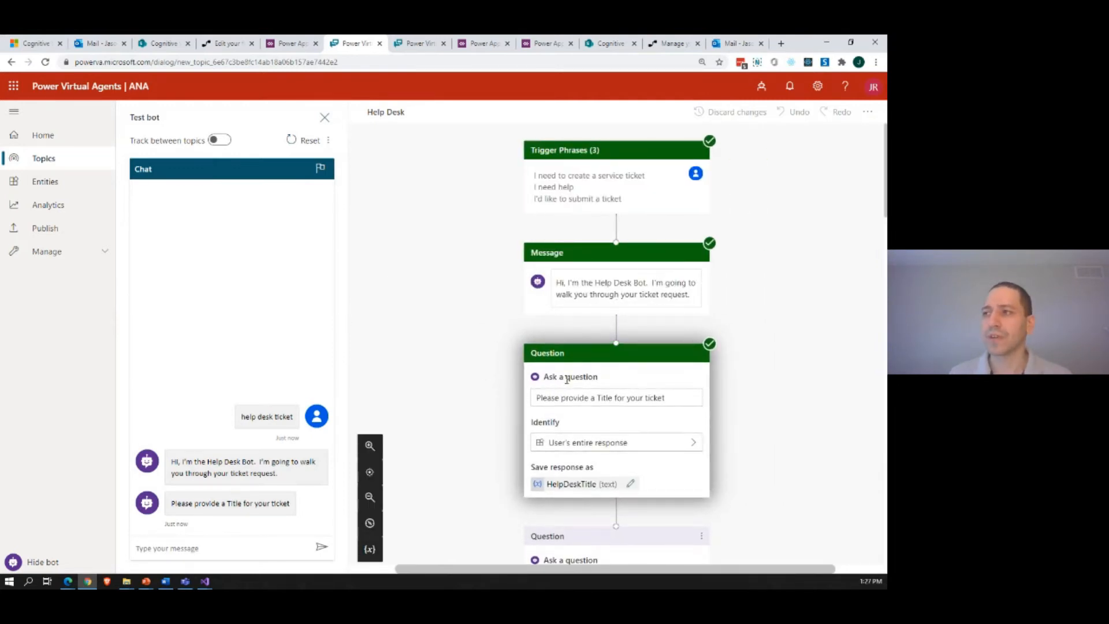
{"action": "scroll", "coordinate": [566, 379], "scroll_direction": "down", "scroll_amount": 1}
{"action": "scroll", "coordinate": [566, 379], "scroll_direction": "up", "scroll_amount": 1}
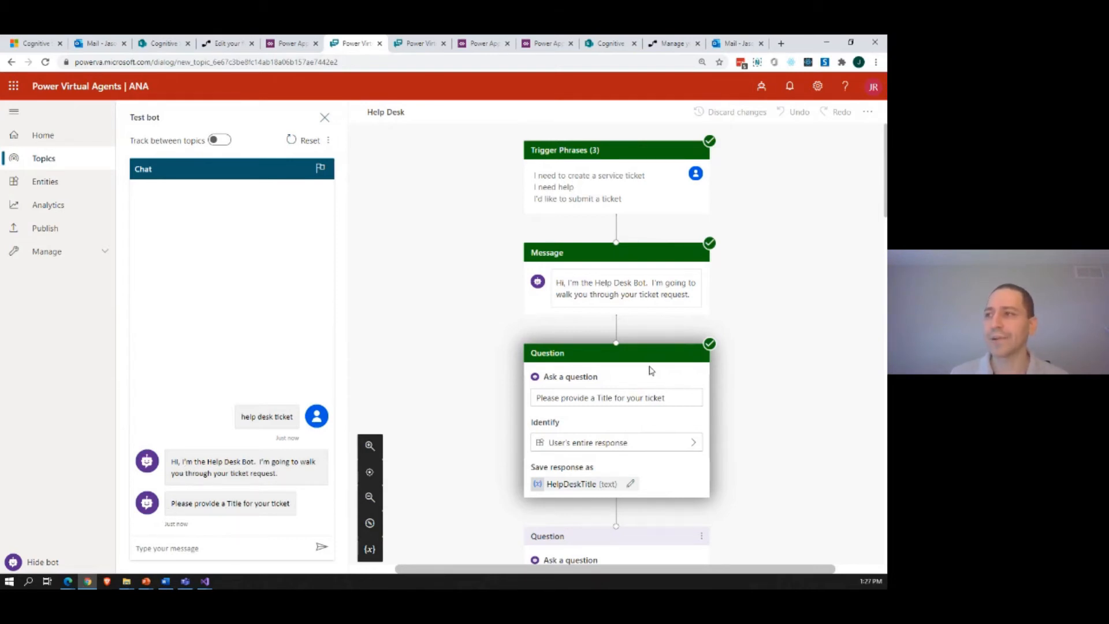
{"action": "scroll", "coordinate": [651, 370], "scroll_direction": "down", "scroll_amount": 1}
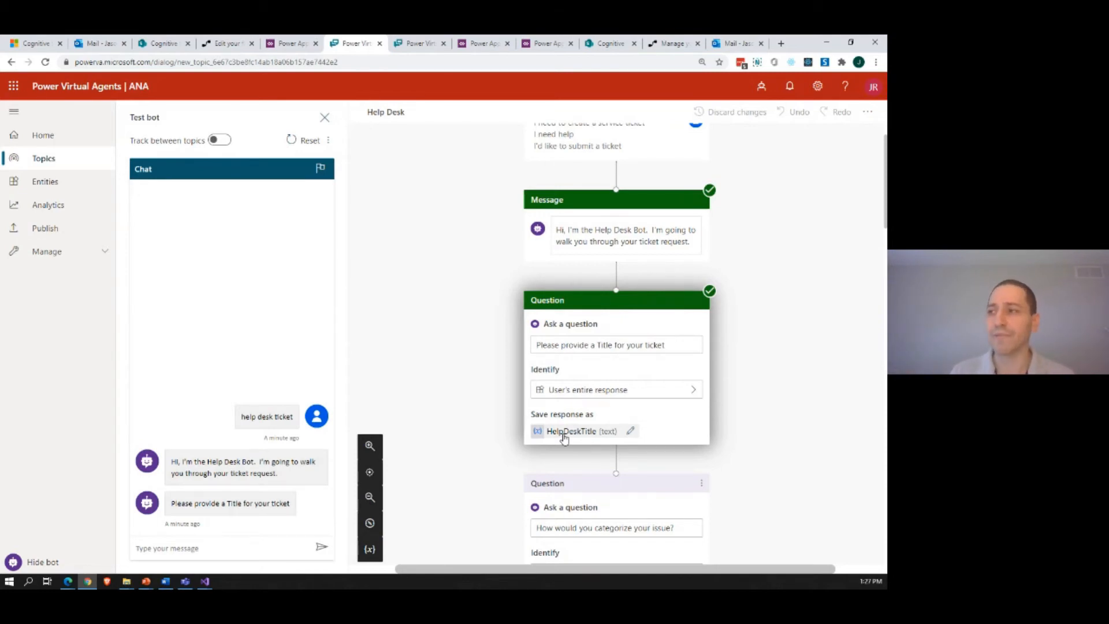
{"action": "scroll", "coordinate": [354, 422], "scroll_direction": "down", "scroll_amount": 2}
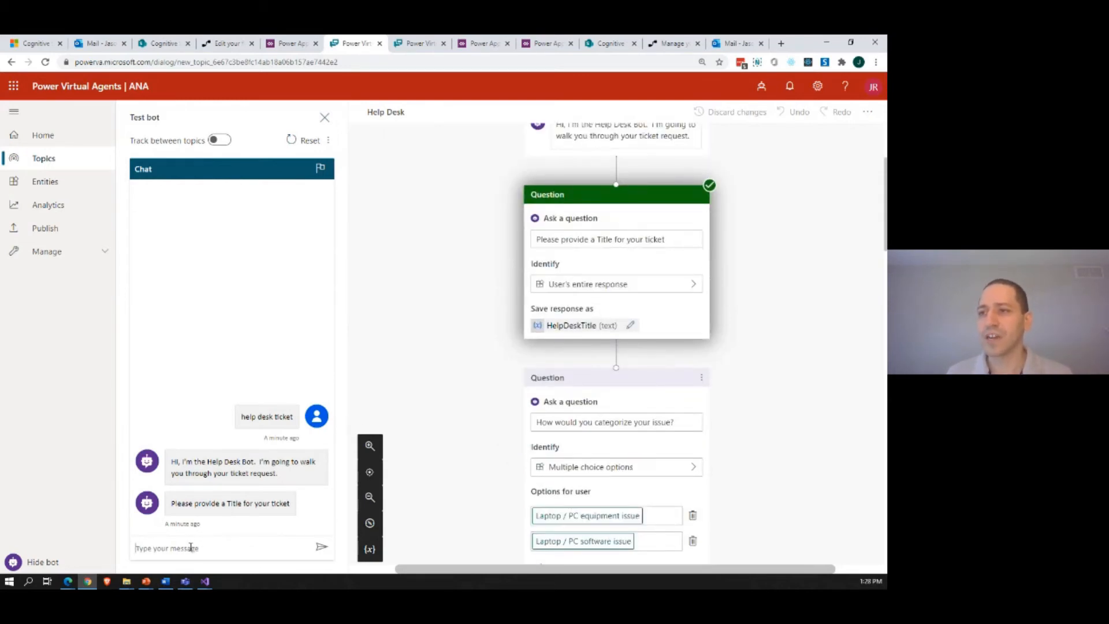
Step: Answer the bot's ticket title question with "Broken laptop"
{"action": "type", "text": "B"}
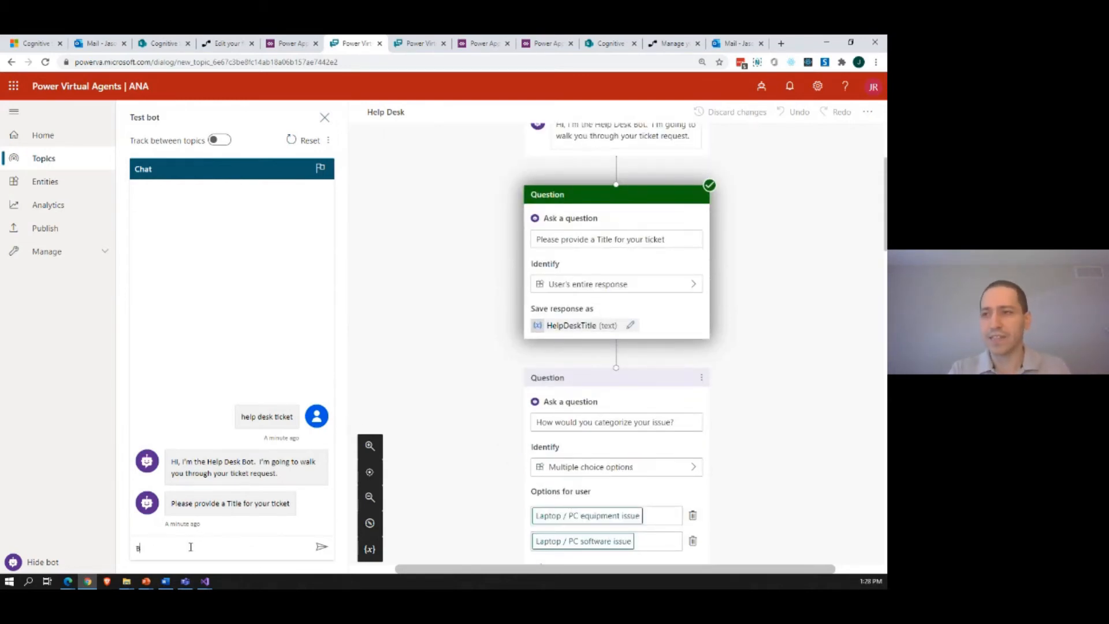
{"action": "type", "text": "roken lapt"}
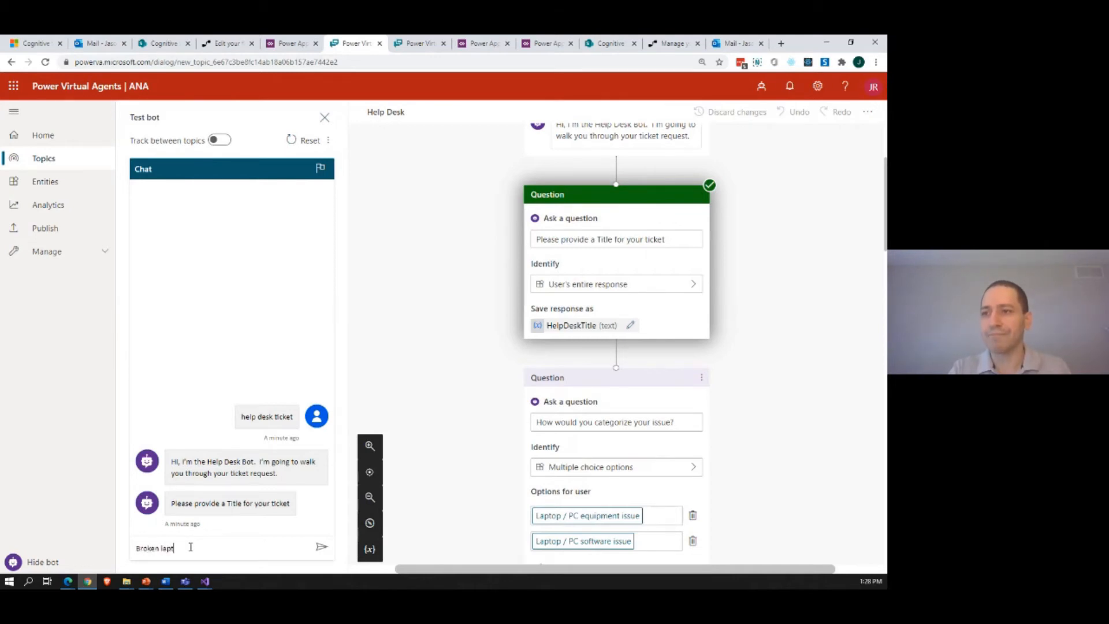
{"action": "type", "text": "op"}
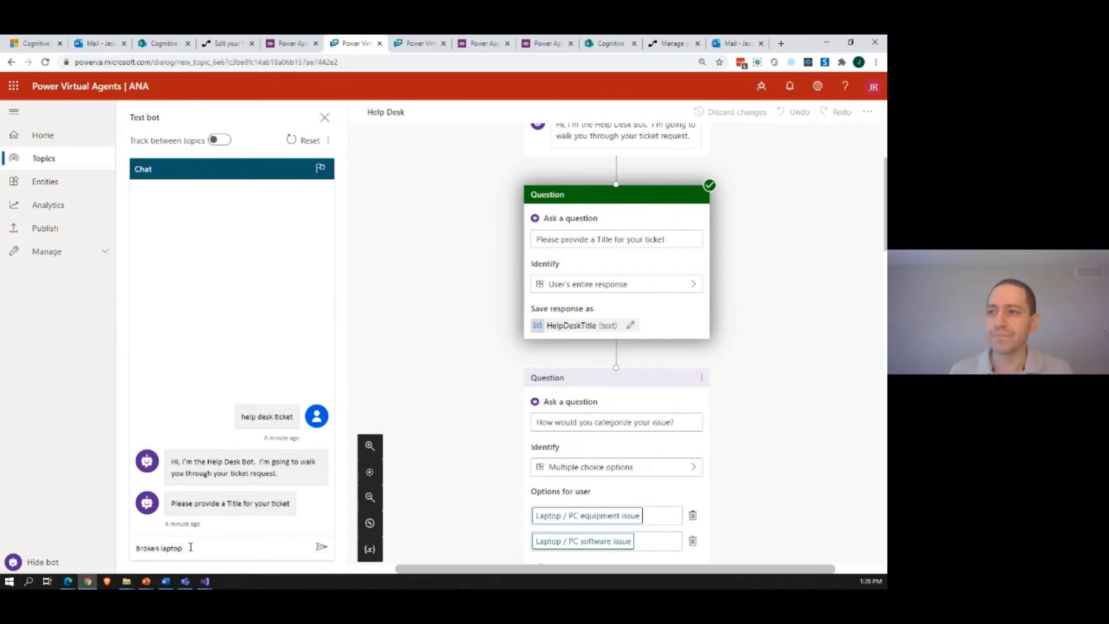
{"action": "left_click", "coordinate": [321, 546]}
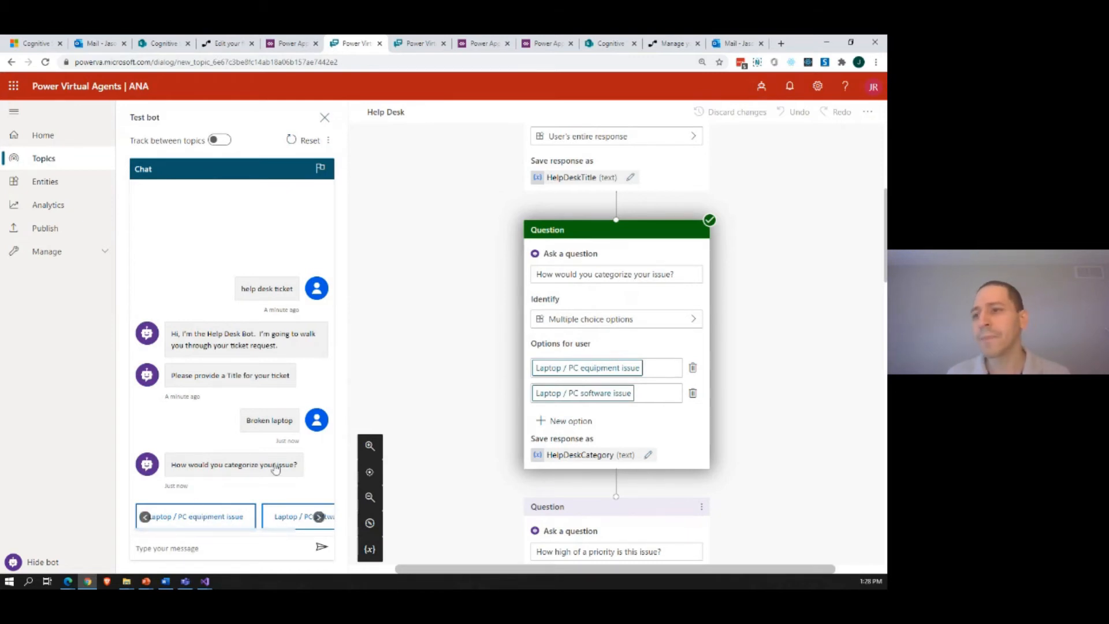
Step: Categorize the ticket as "Laptop / PC equipment issue" and give it High priority in the bot chat
{"action": "left_click", "coordinate": [196, 521]}
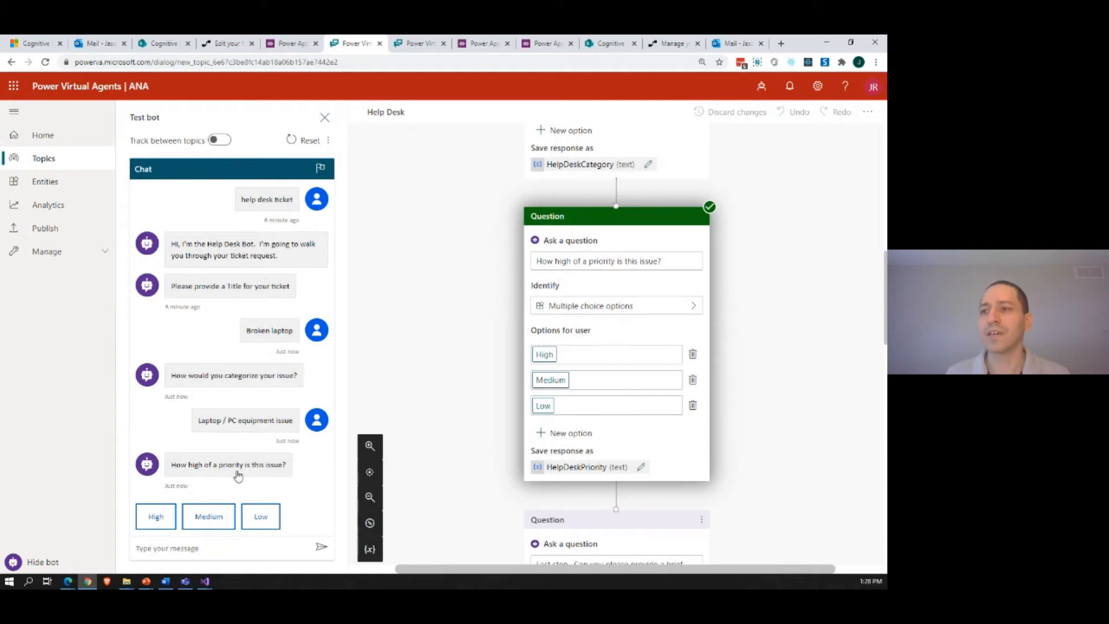
{"action": "left_click", "coordinate": [191, 549]}
{"action": "type", "text": "High"}
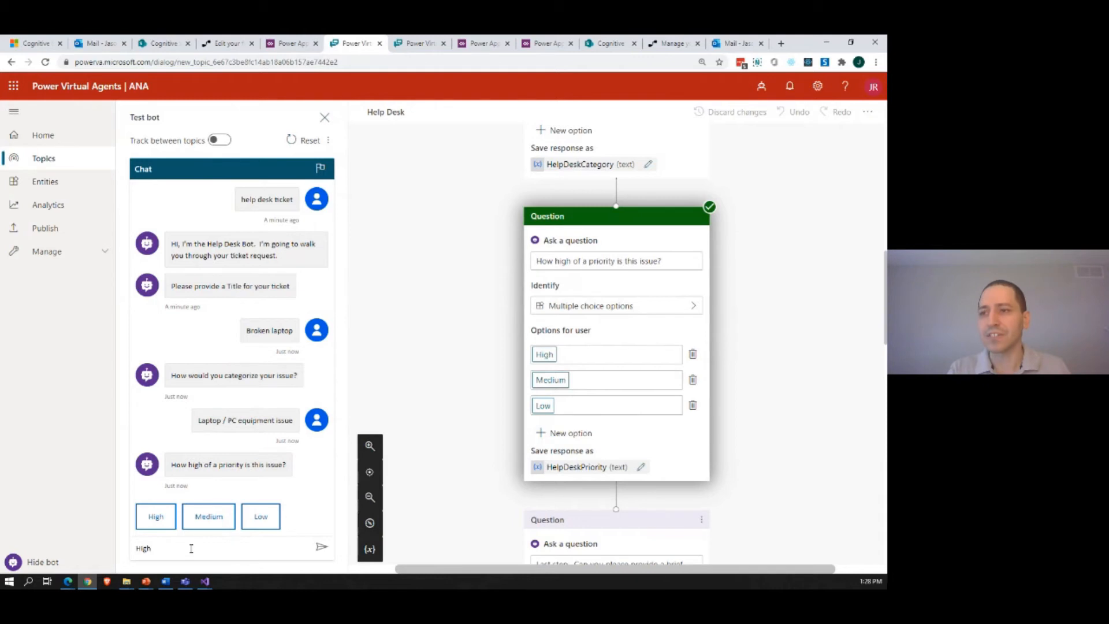
{"action": "key", "text": "Return"}
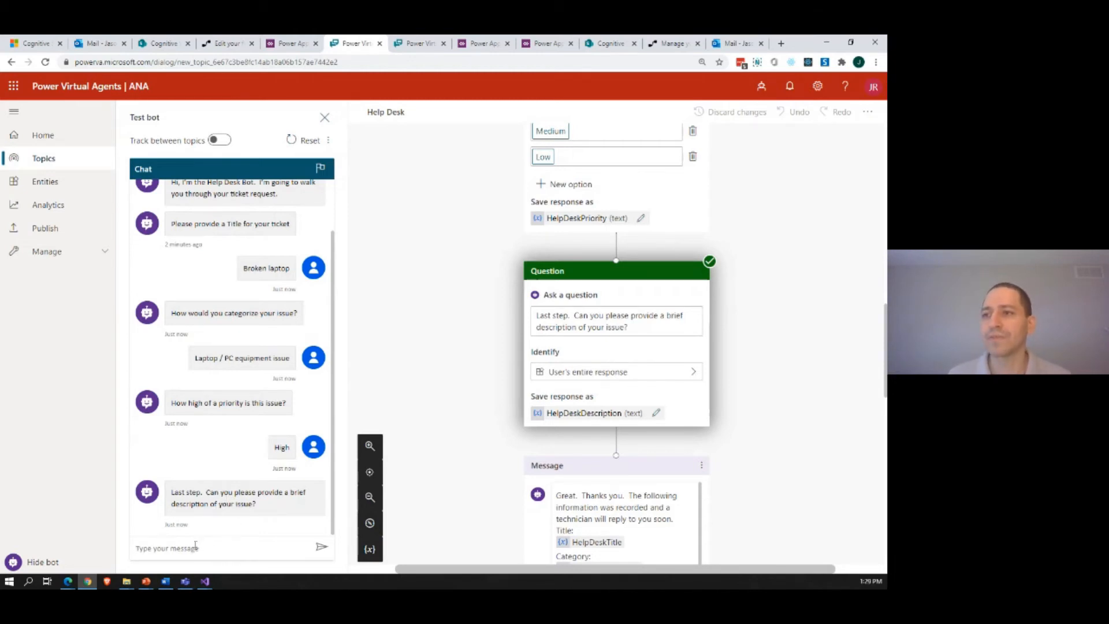
Step: Submit "I dropped my laptop. It won't turn on." to the bot as the issue description
{"action": "type", "text": "I dr"}
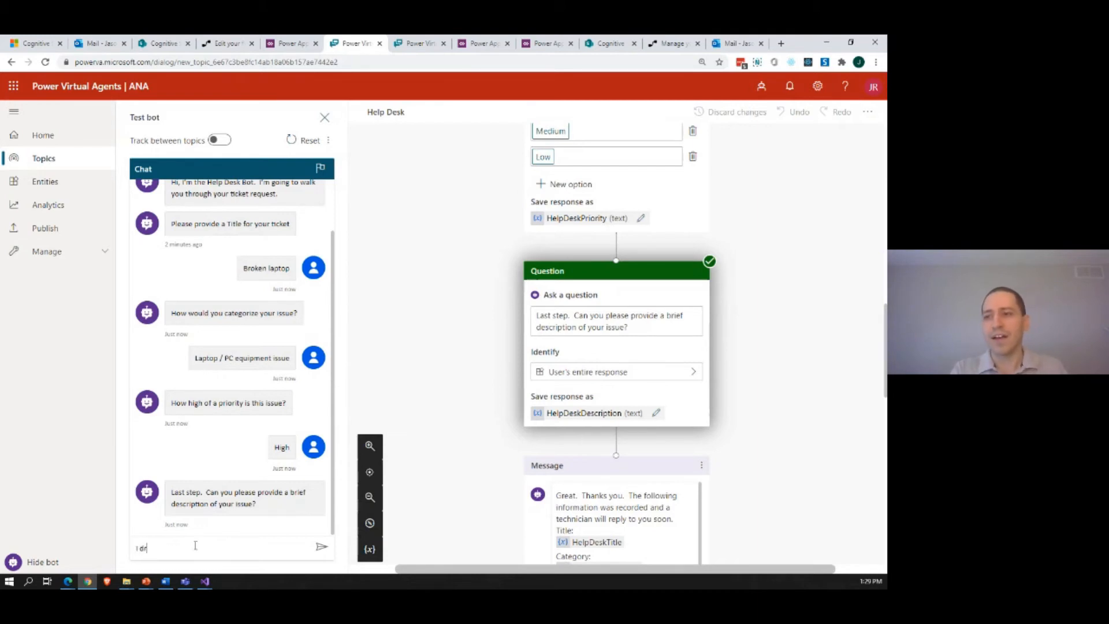
{"action": "type", "text": "opped my laptop"}
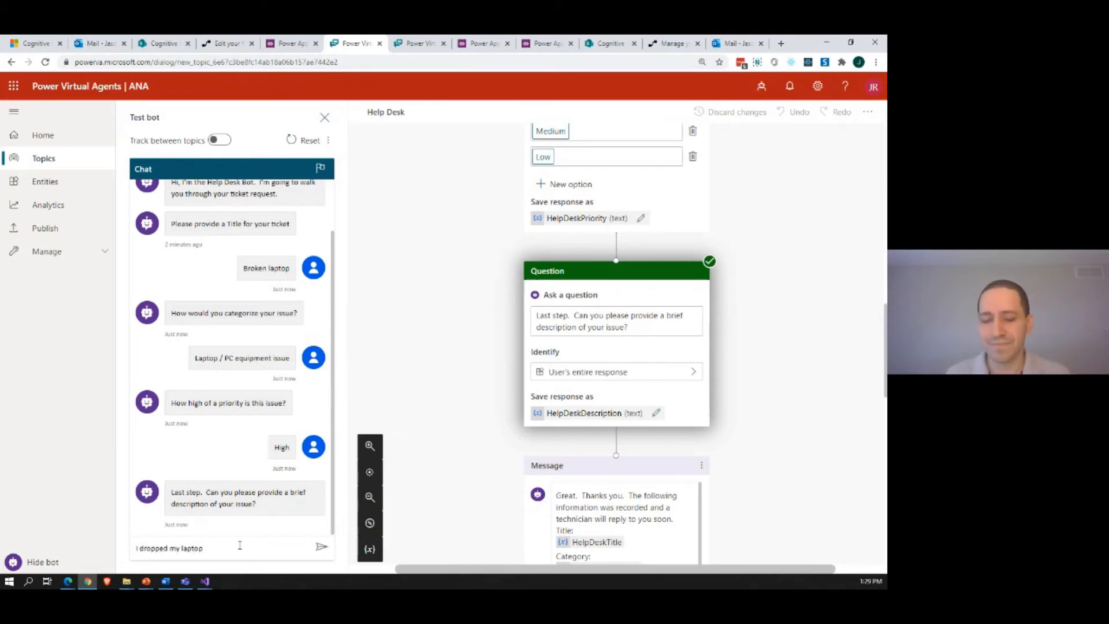
{"action": "type", "text": ".  It won't"}
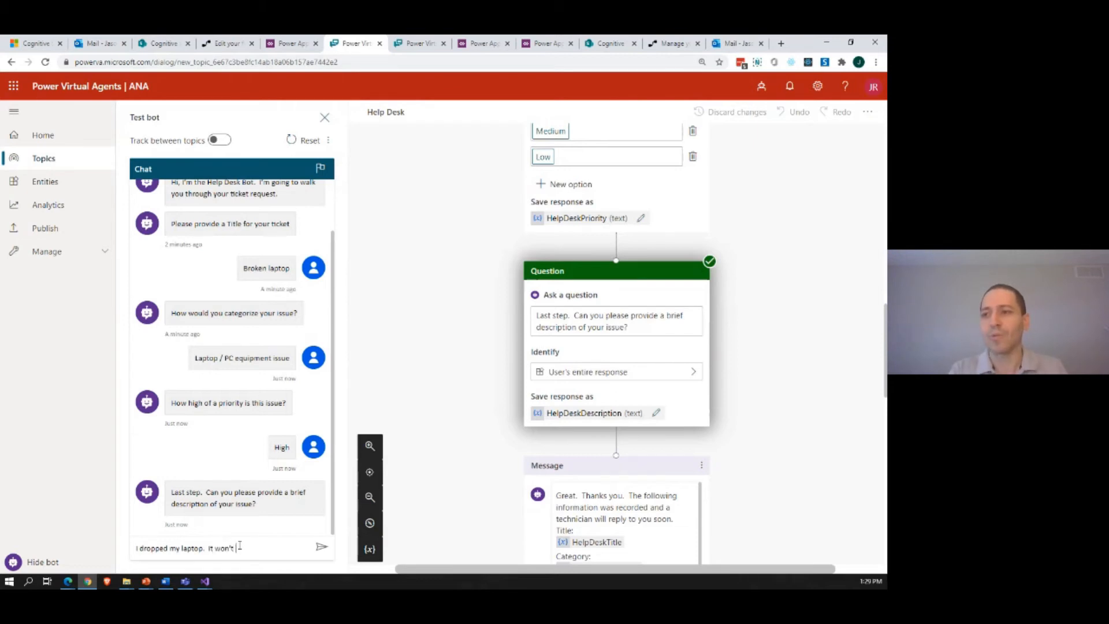
{"action": "type", "text": " turn on."}
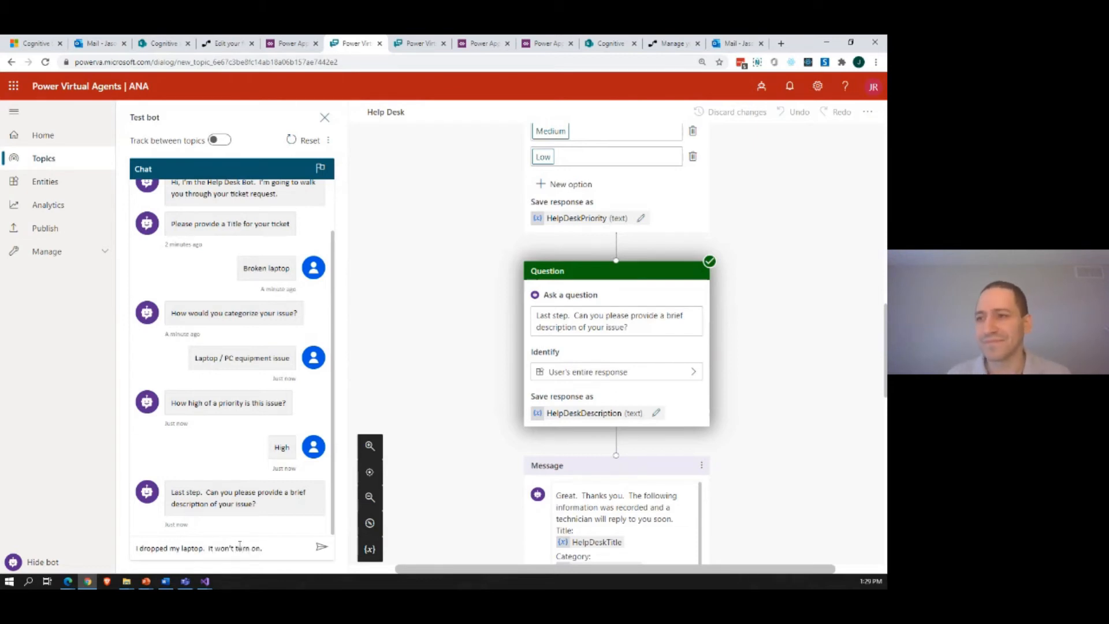
{"action": "left_click", "coordinate": [321, 547]}
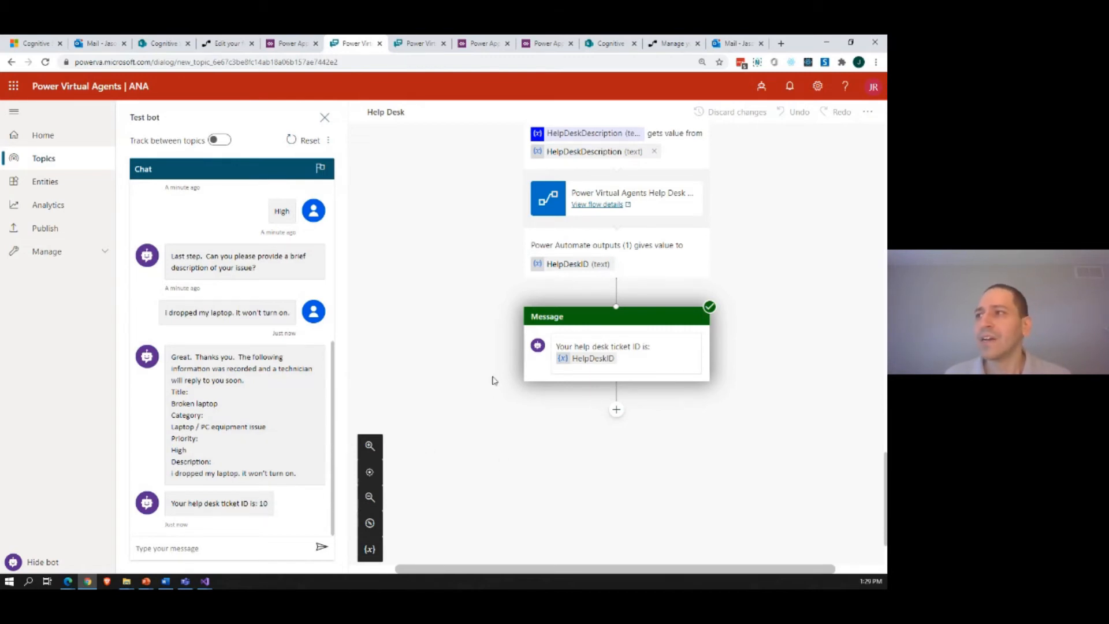
Step: Examine the Help Desk topic's Power Automate action, including its four inputs, linked flow and HelpDeskID output
{"action": "scroll", "coordinate": [494, 380], "scroll_direction": "up", "scroll_amount": 1}
{"action": "scroll", "coordinate": [585, 254], "scroll_direction": "up", "scroll_amount": 2}
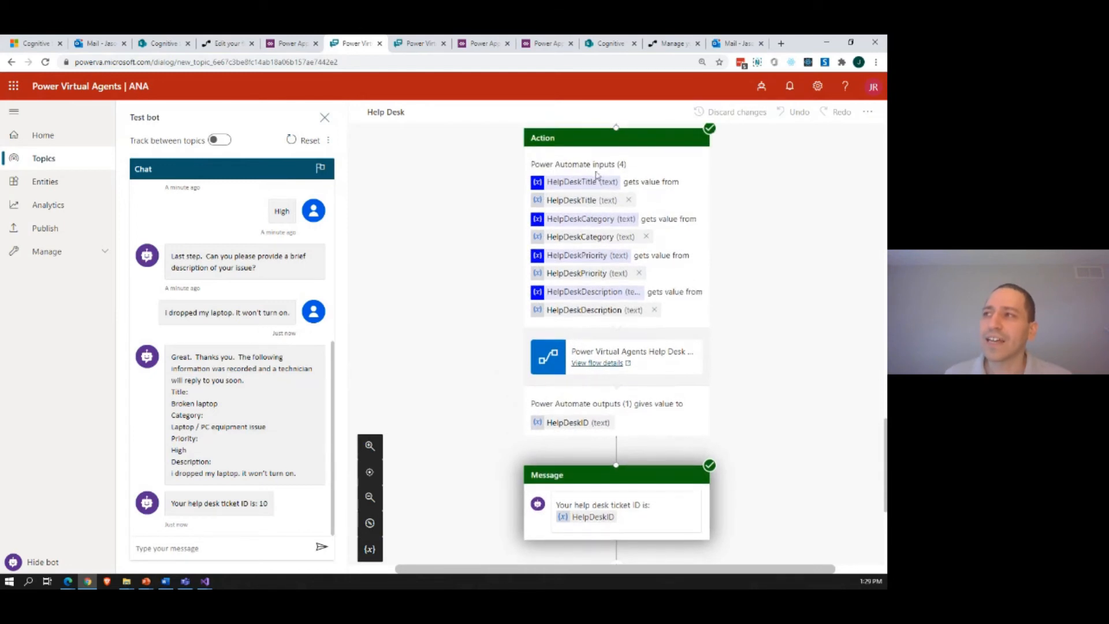
{"action": "scroll", "coordinate": [506, 339], "scroll_direction": "down", "scroll_amount": 1}
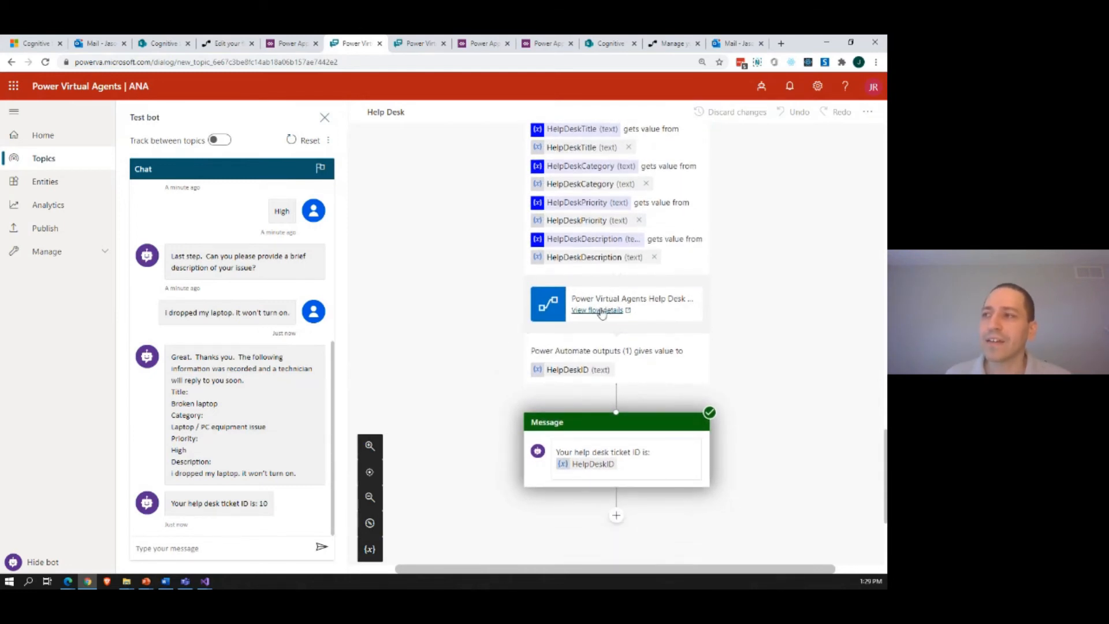
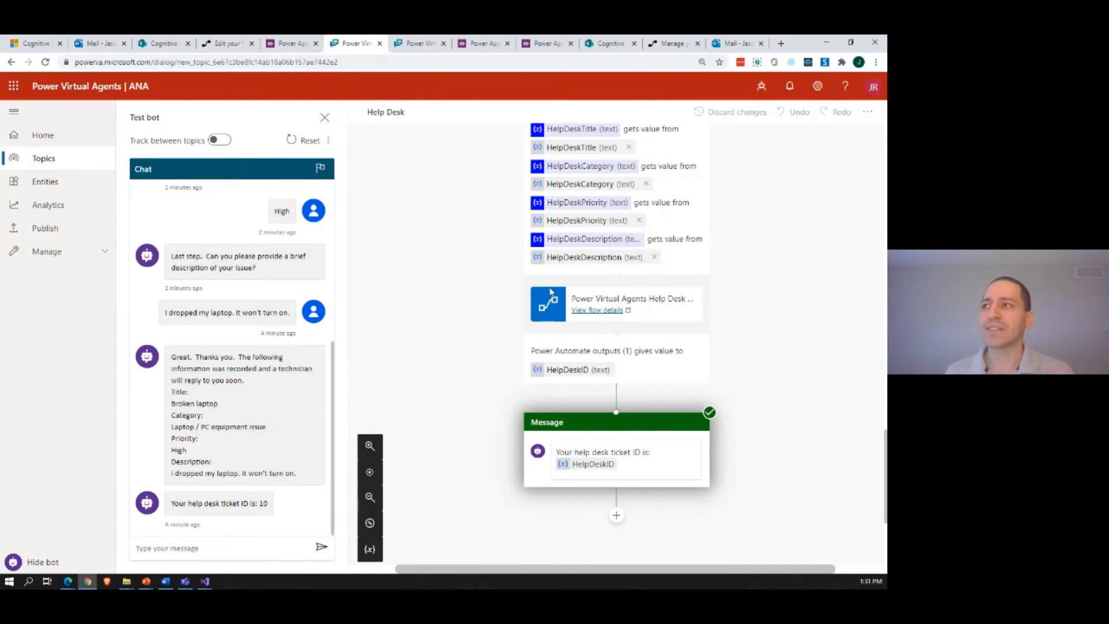
Step: Review the Help Desk topic's summary message and the node types that can be added after the Power Automate action
{"action": "scroll", "coordinate": [545, 289], "scroll_direction": "up", "scroll_amount": 3}
{"action": "scroll", "coordinate": [550, 292], "scroll_direction": "up", "scroll_amount": 4}
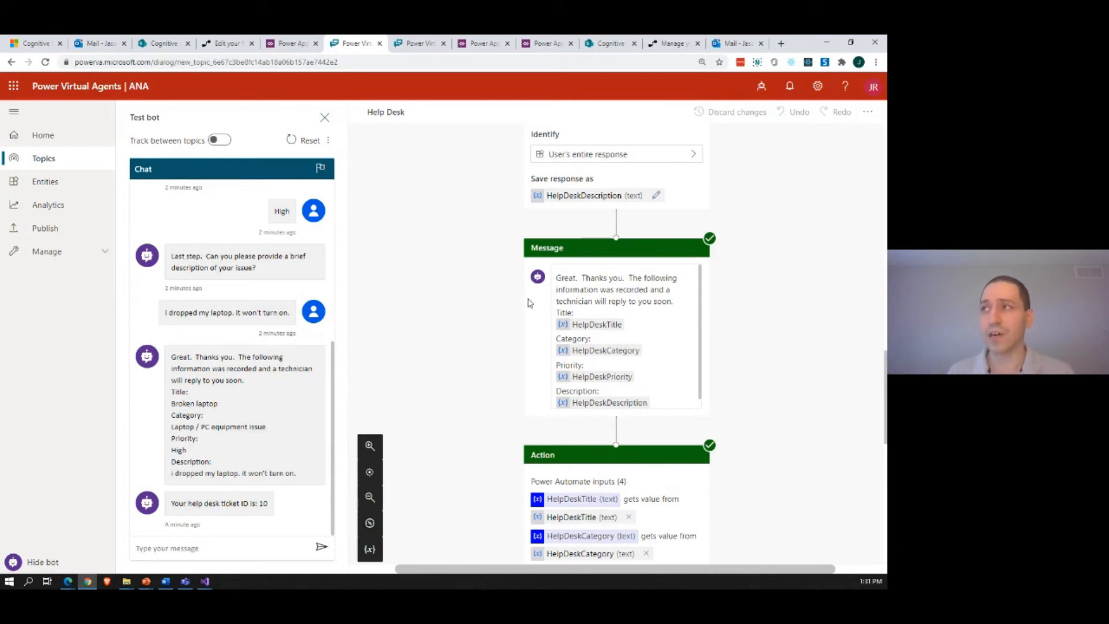
{"action": "scroll", "coordinate": [491, 332], "scroll_direction": "down", "scroll_amount": 5}
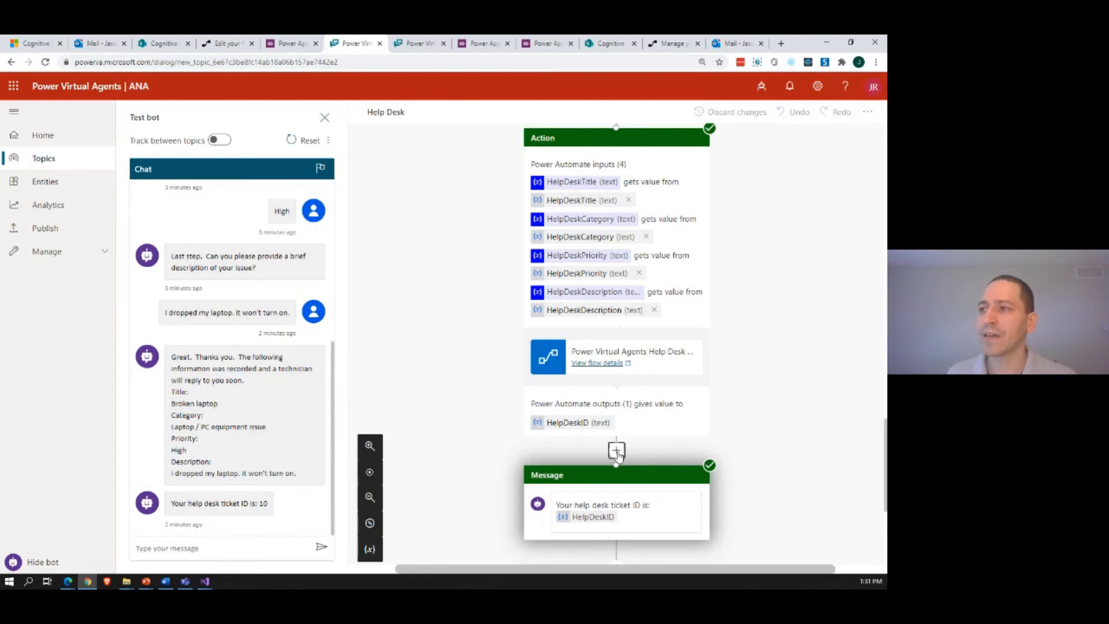
{"action": "left_click", "coordinate": [617, 451]}
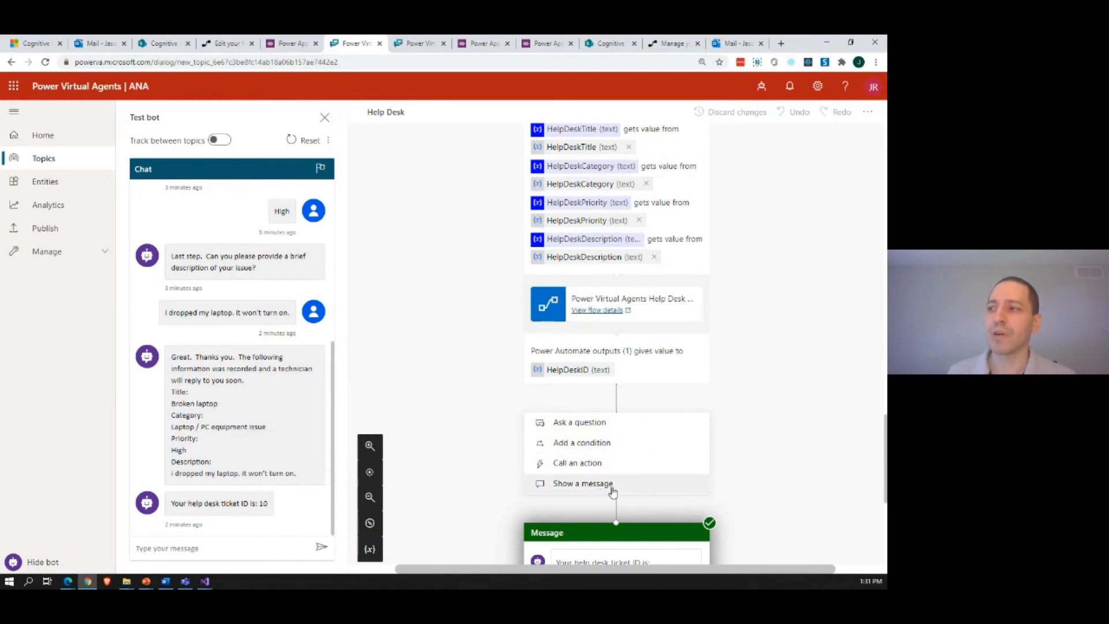
{"action": "scroll", "coordinate": [612, 490], "scroll_direction": "down", "scroll_amount": 1}
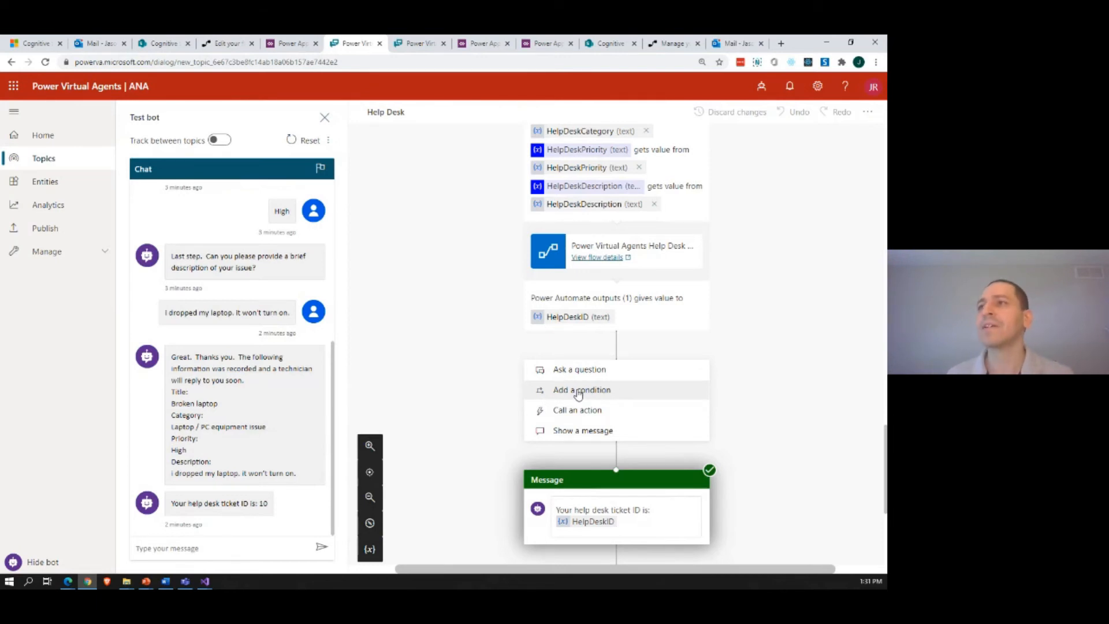
{"action": "left_click", "coordinate": [446, 229]}
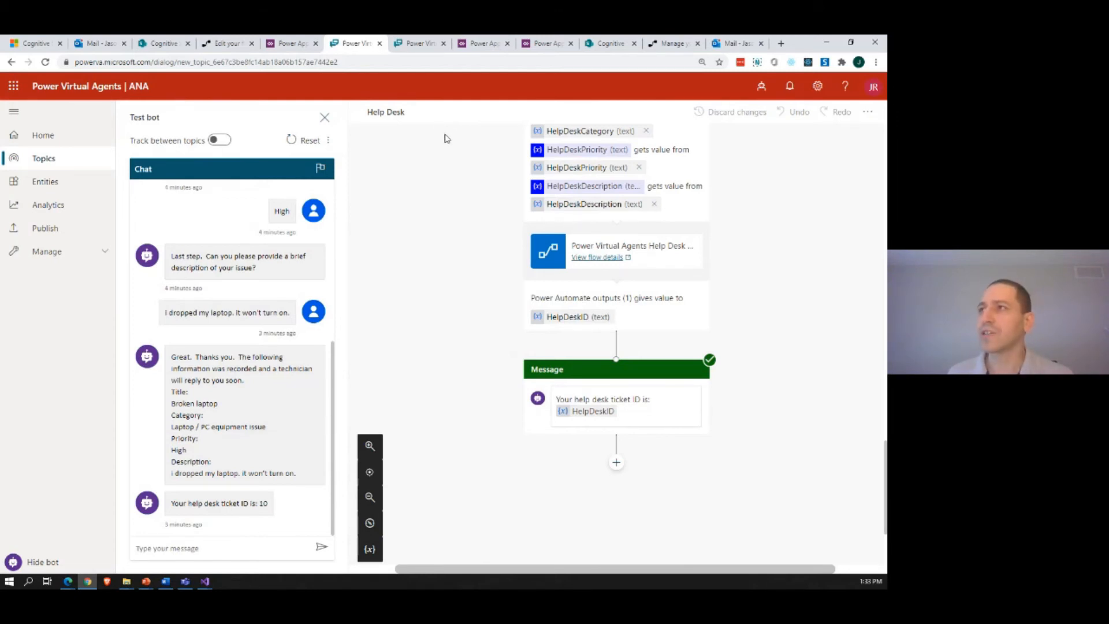
Step: Switch to AI Builder in Power Apps and start building a new Form Processing model from the models list
{"action": "left_click", "coordinate": [474, 48]}
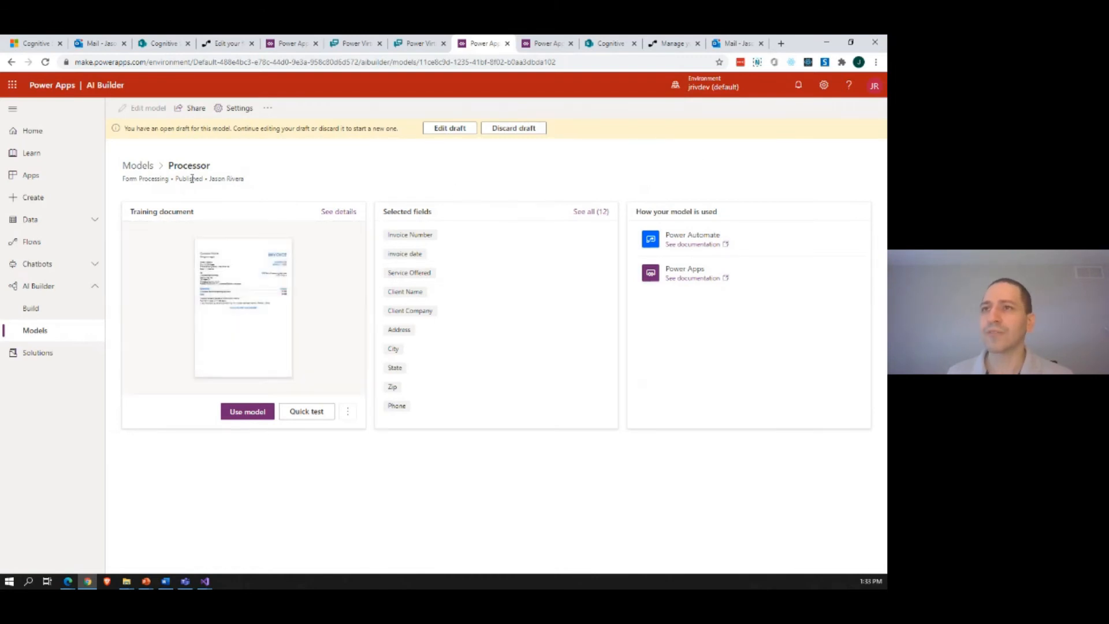
{"action": "left_click", "coordinate": [40, 335]}
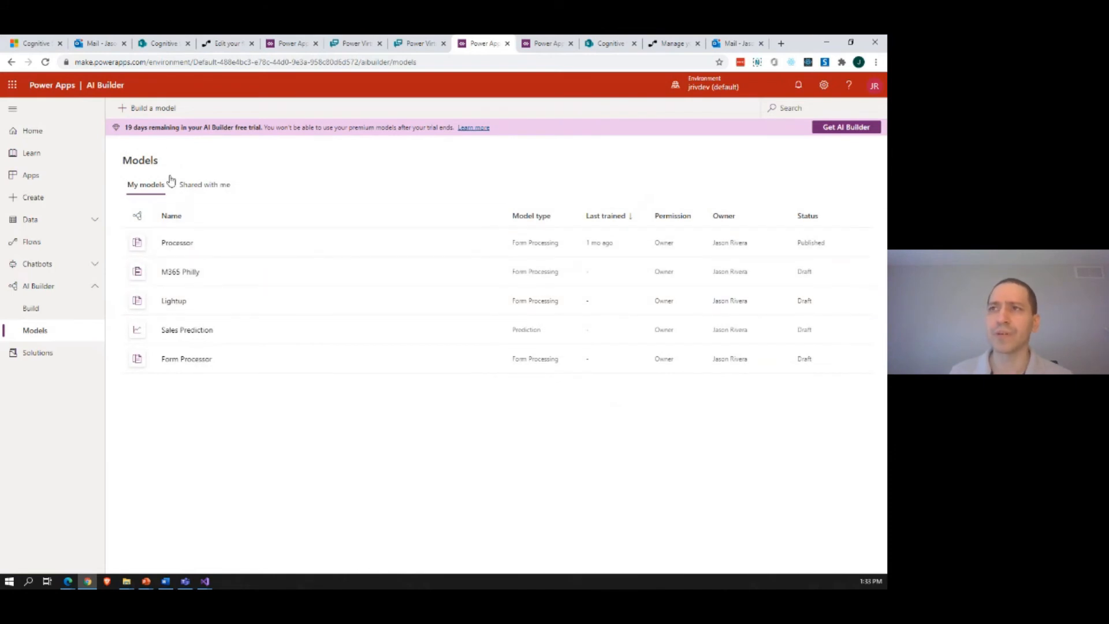
{"action": "left_click", "coordinate": [159, 112]}
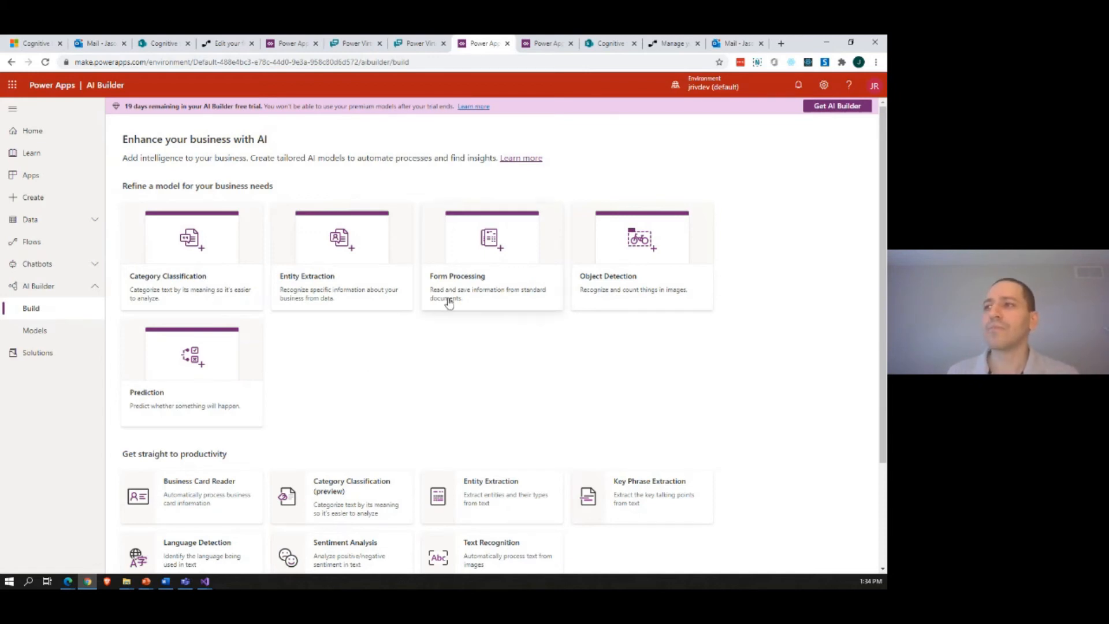
{"action": "left_click", "coordinate": [492, 245]}
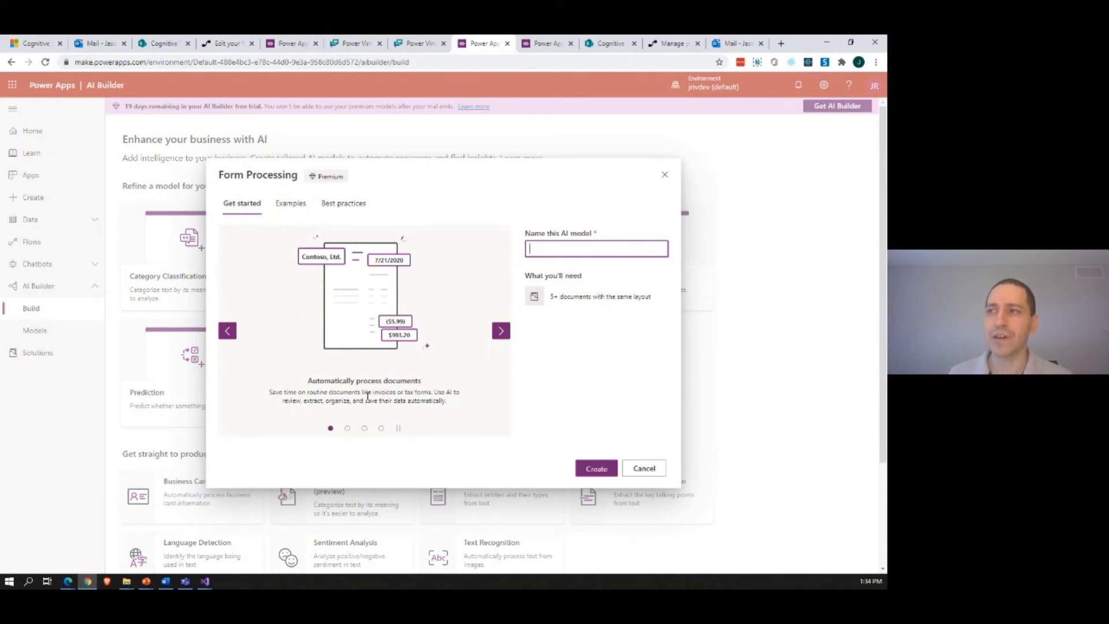
Step: Page through the Form Processing introduction slides and name the AI model M365PhillyVirtual
{"action": "left_click", "coordinate": [501, 331]}
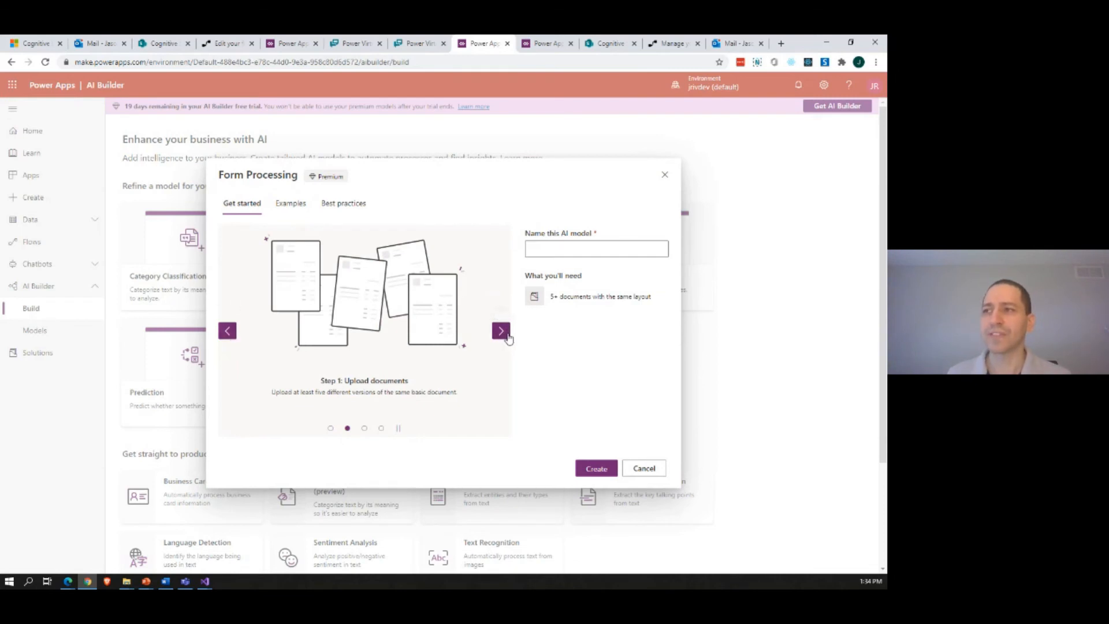
{"action": "left_click", "coordinate": [501, 332]}
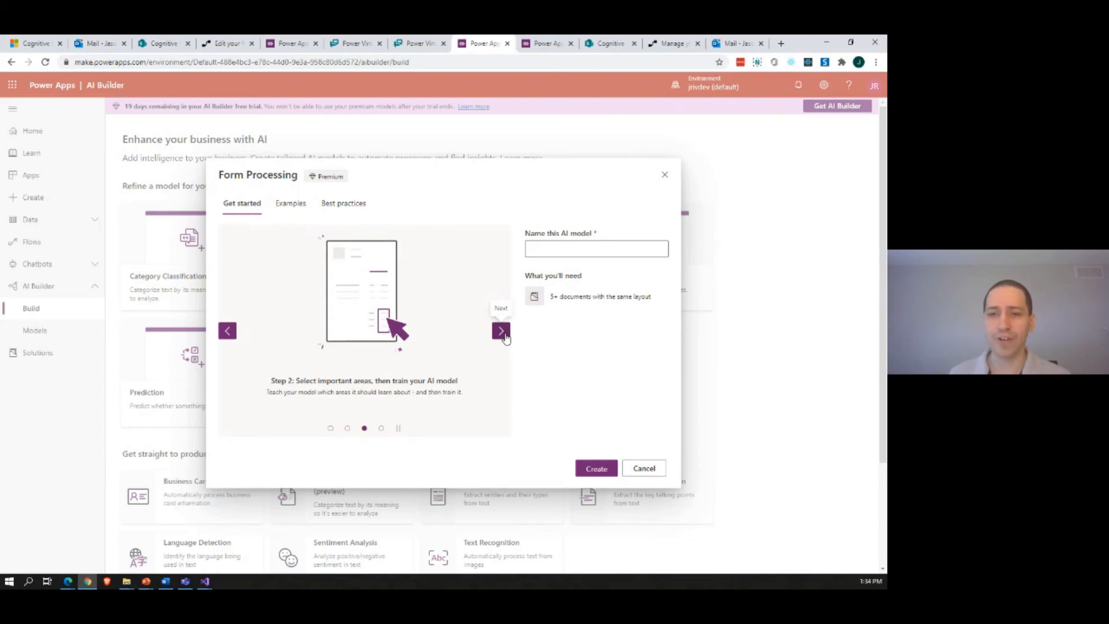
{"action": "left_click", "coordinate": [504, 336]}
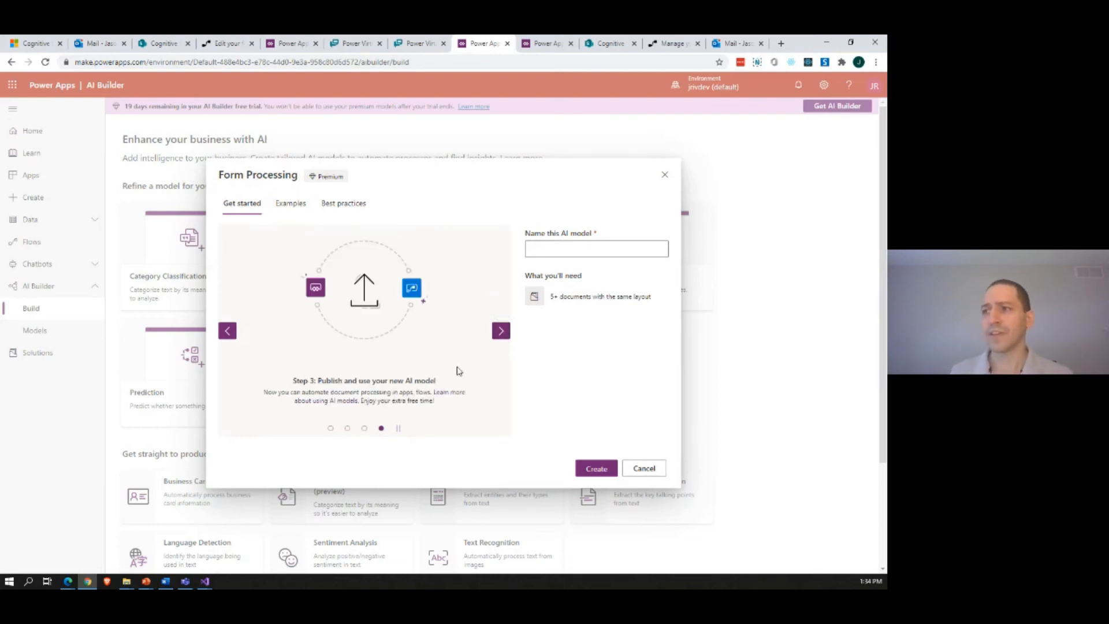
{"action": "left_click", "coordinate": [562, 249]}
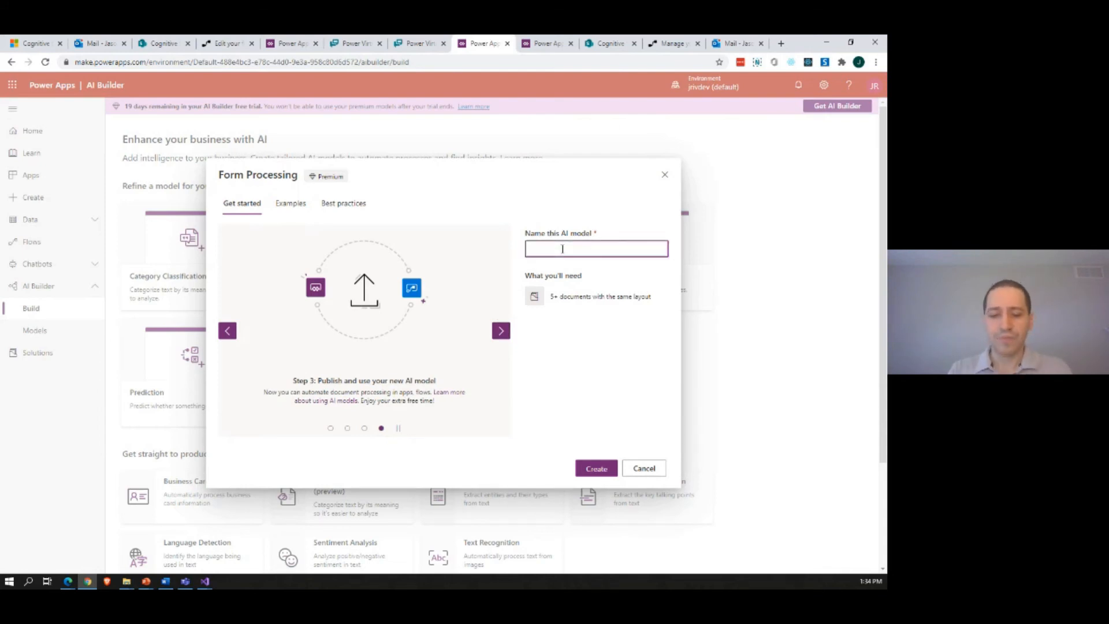
{"action": "type", "text": "M365PhillyVirtual"}
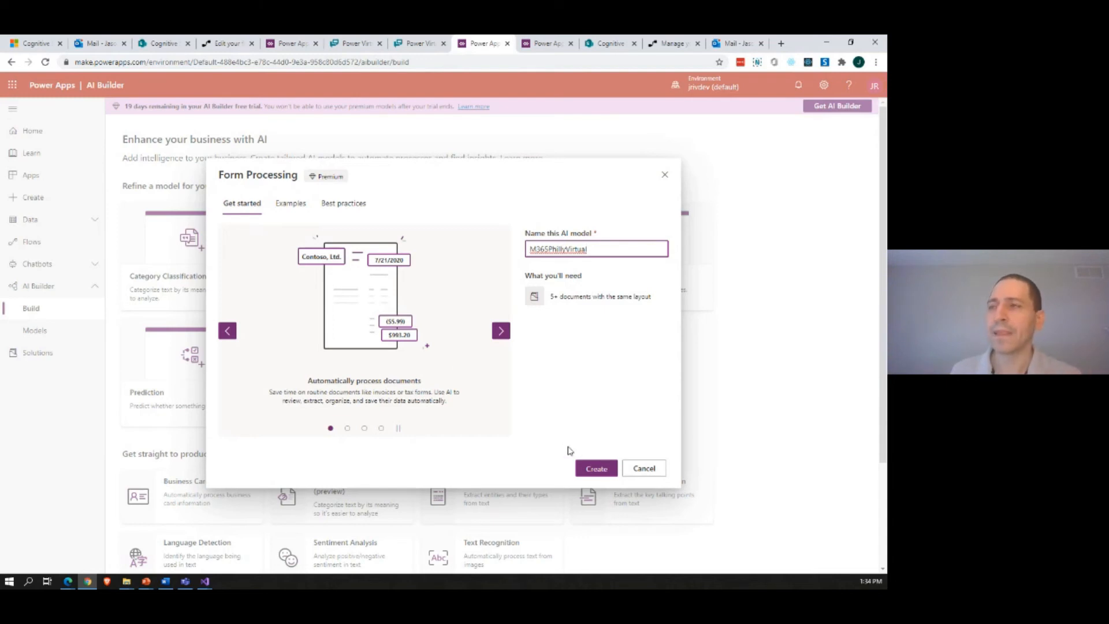
Step: Review the Form Processing example documents and best practices, and create the M365PhillyVirtual model
{"action": "left_click", "coordinate": [278, 207]}
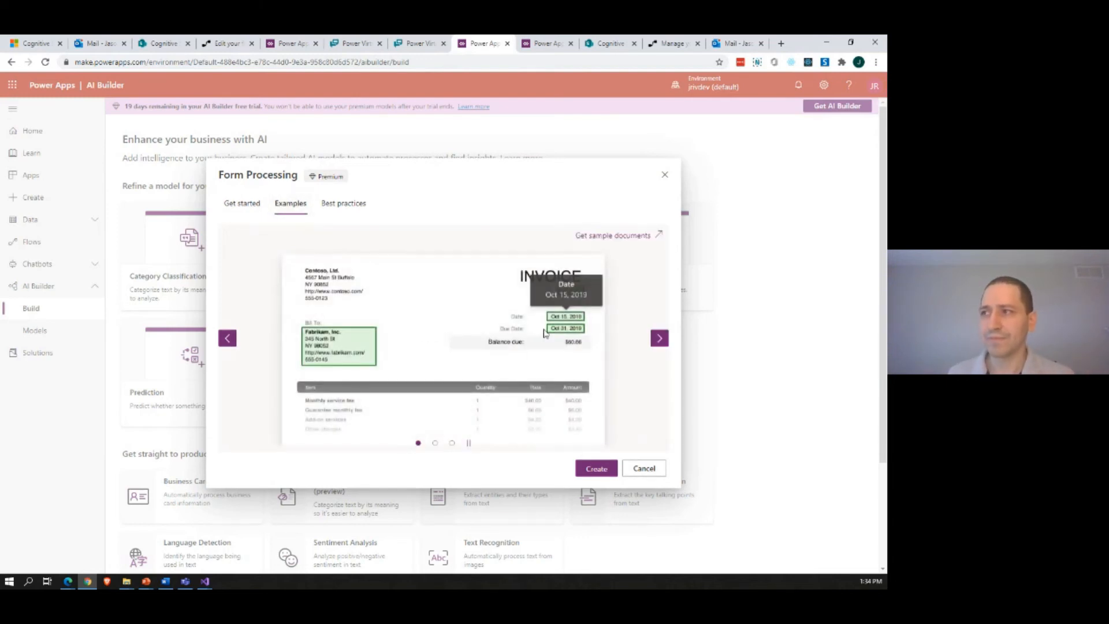
{"action": "left_click", "coordinate": [659, 339]}
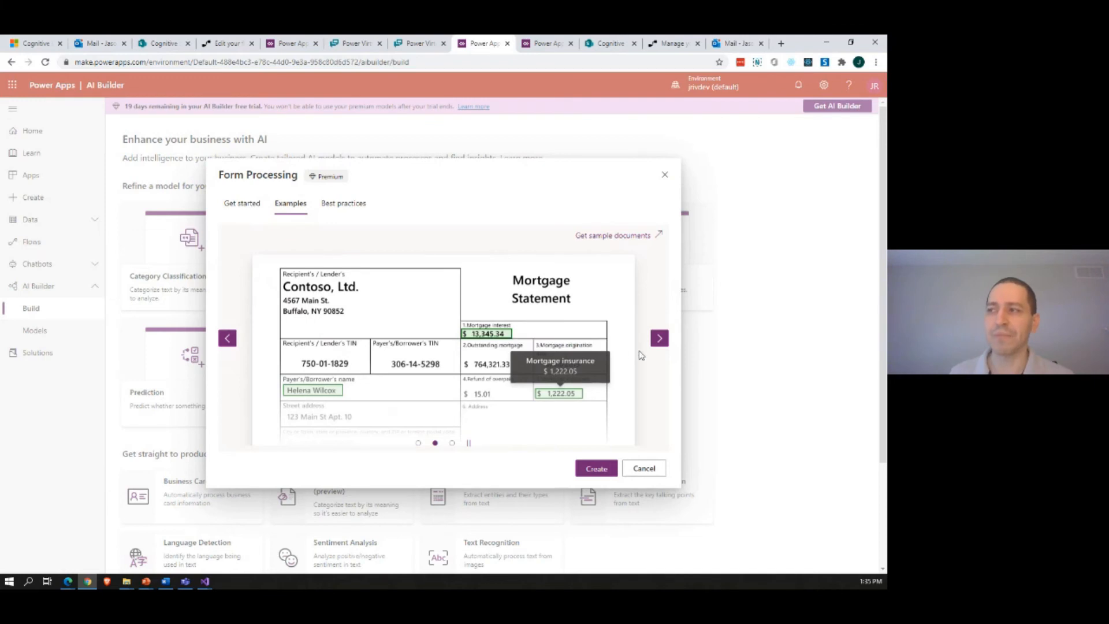
{"action": "left_click", "coordinate": [660, 338]}
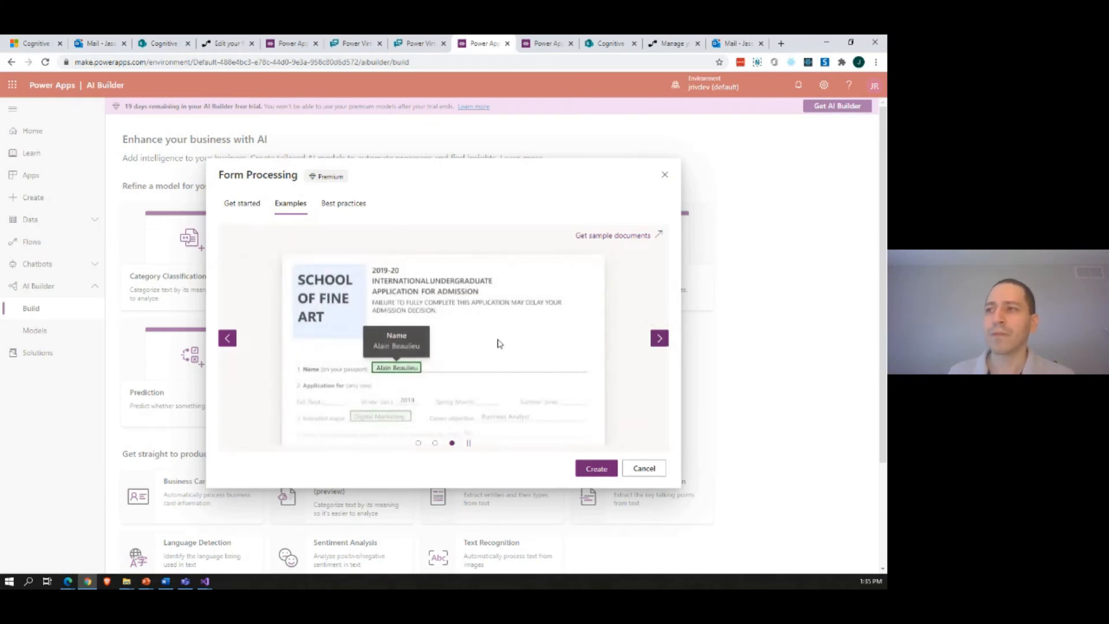
{"action": "left_click", "coordinate": [345, 210]}
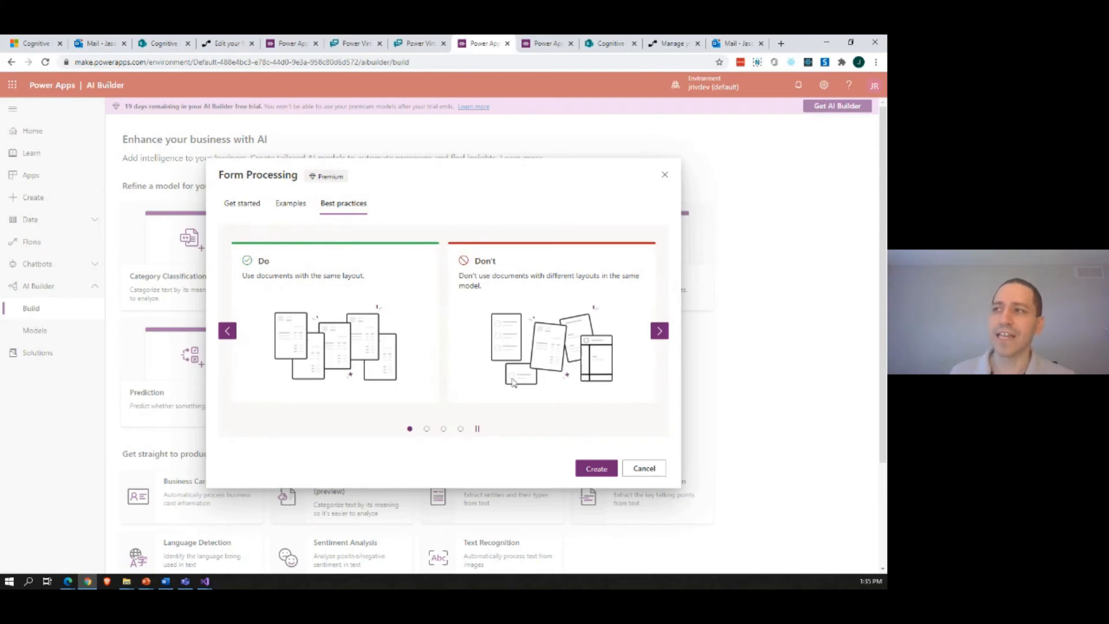
{"action": "left_click", "coordinate": [659, 331]}
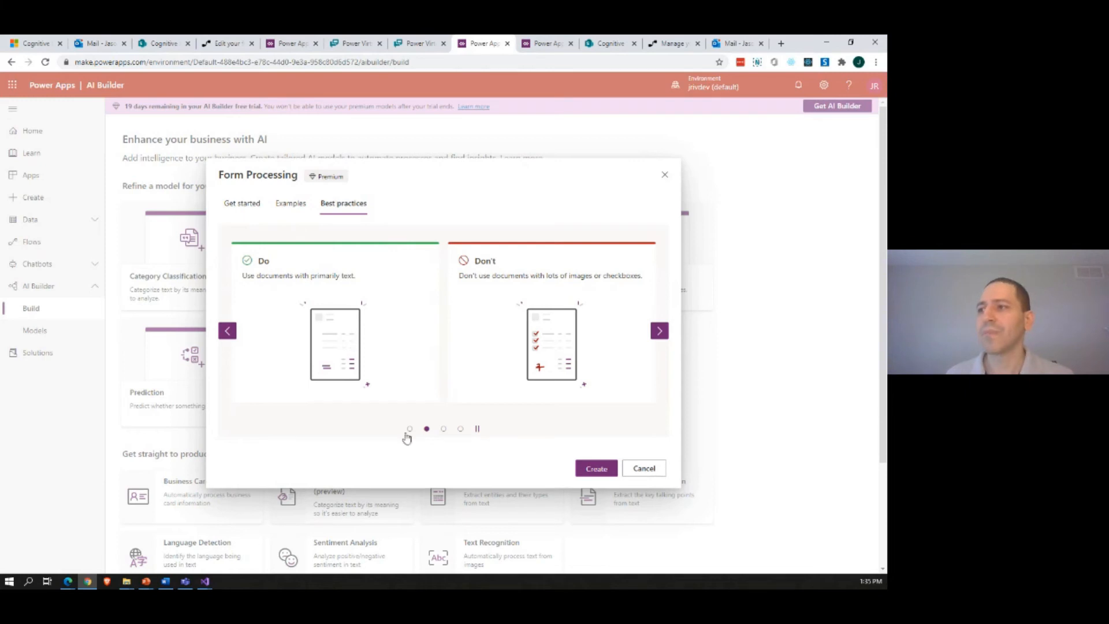
{"action": "left_click", "coordinate": [658, 334]}
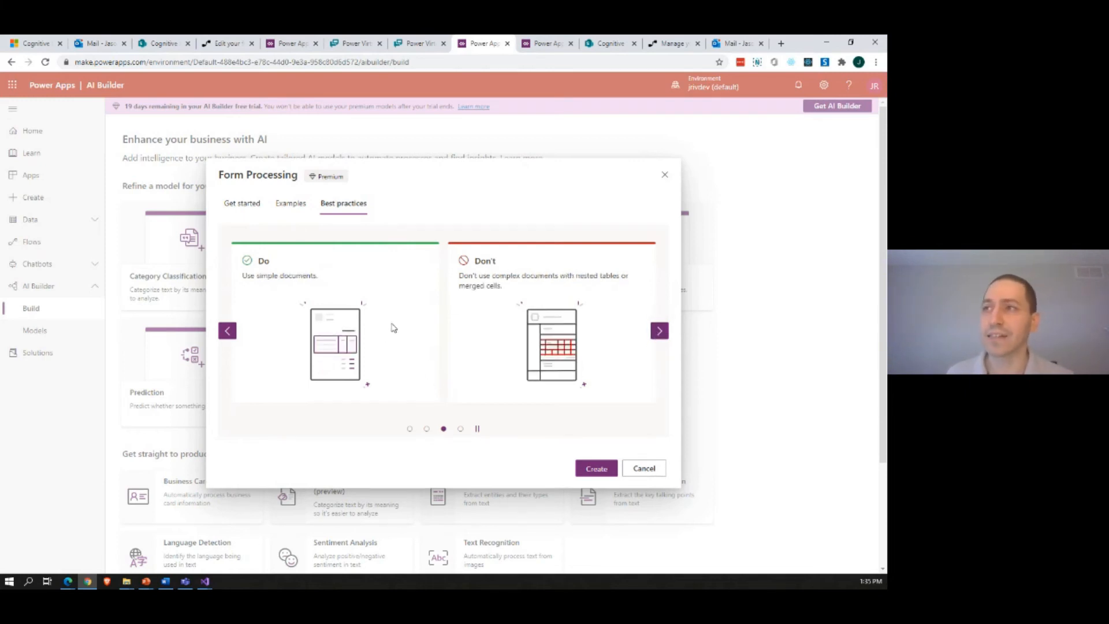
{"action": "left_click", "coordinate": [242, 203]}
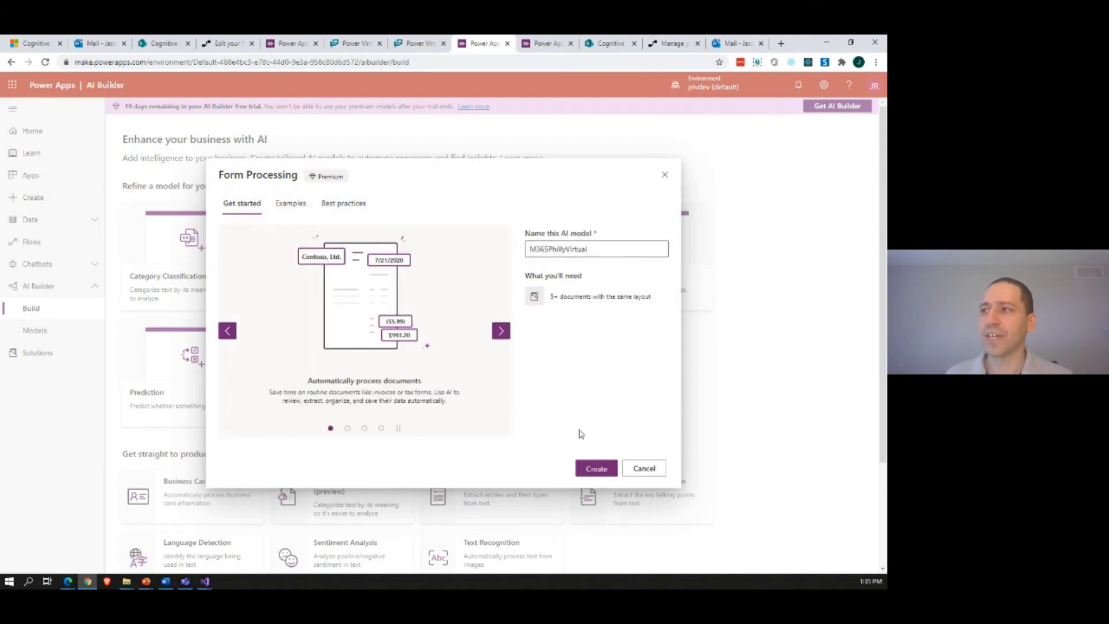
{"action": "left_click", "coordinate": [593, 471]}
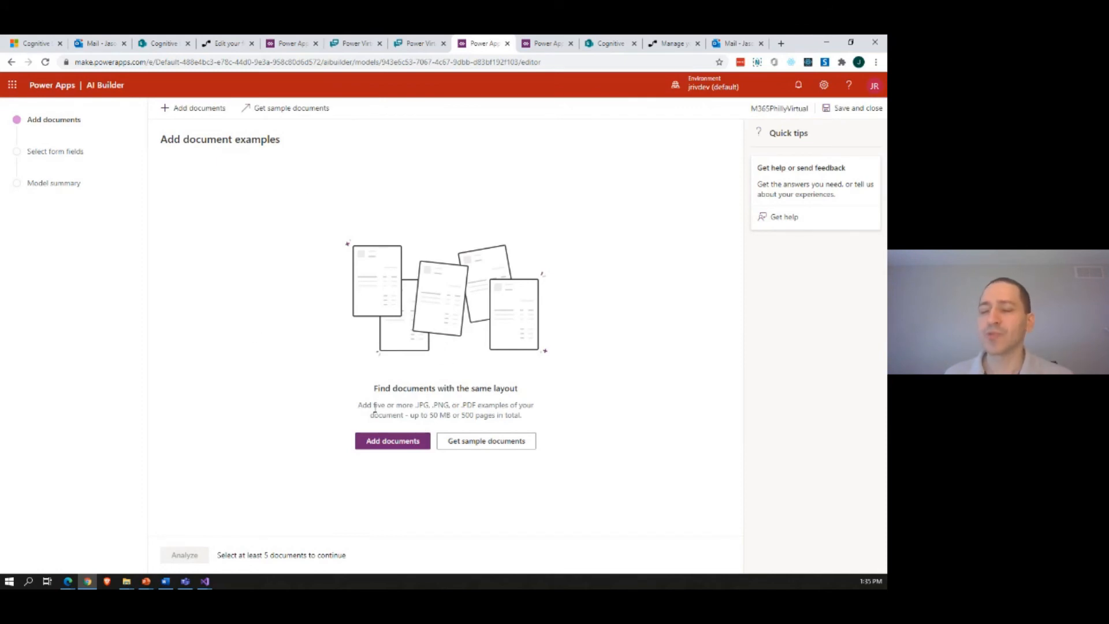
Step: Upload Invoice 001.pdf through Invoice 005.pdf as the model's training documents and start analyzing them
{"action": "left_click", "coordinate": [387, 444]}
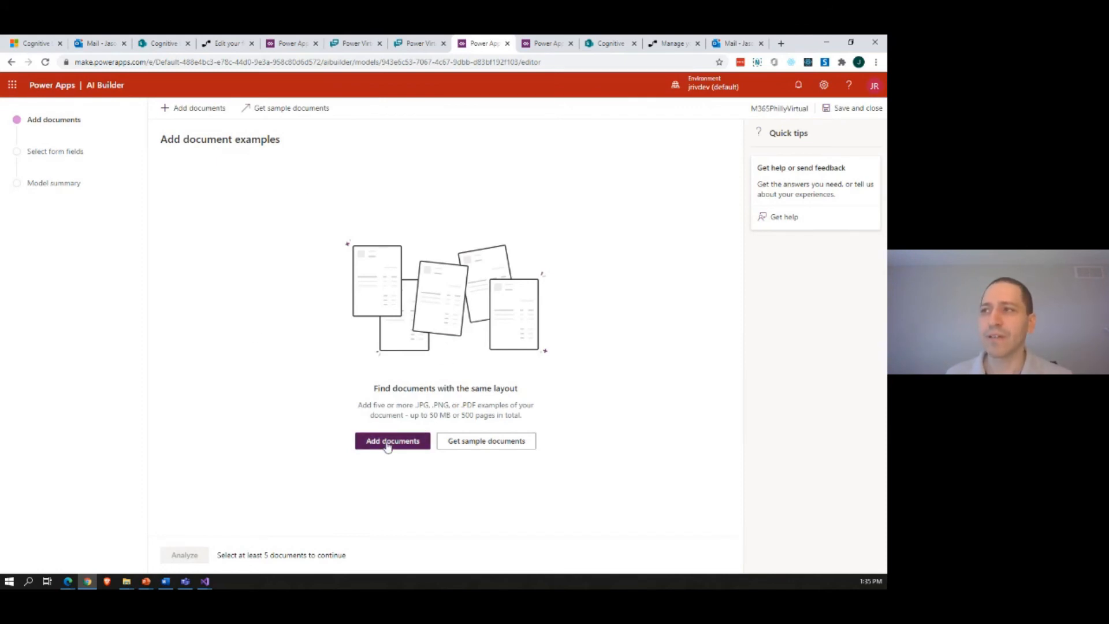
{"action": "left_click", "coordinate": [639, 149]}
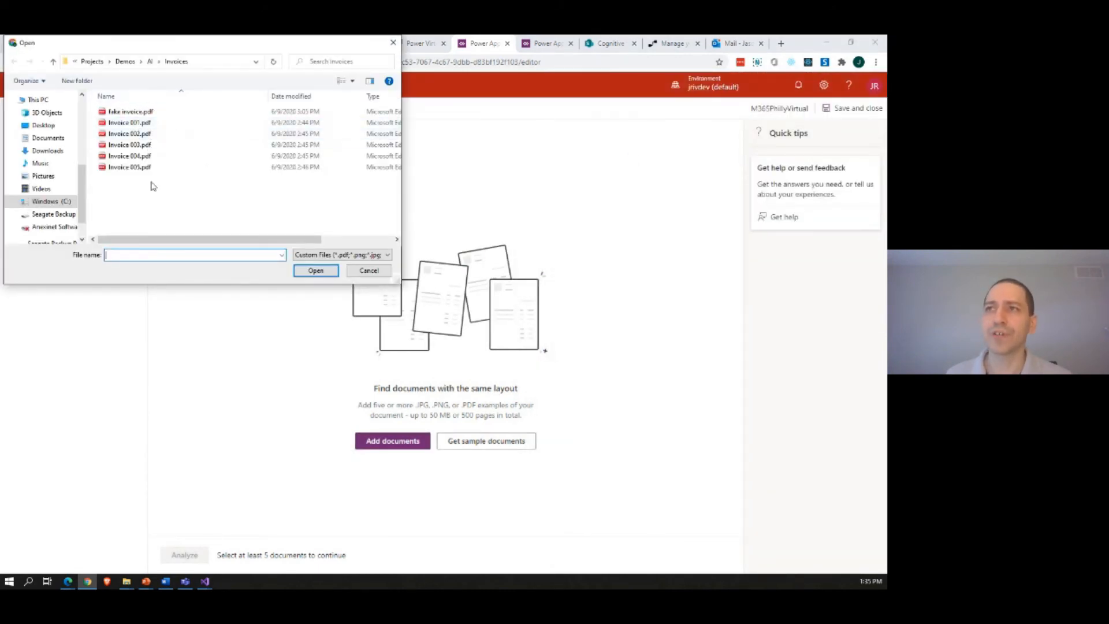
{"action": "left_click_drag", "start_coordinate": [160, 198], "coordinate": [112, 123]}
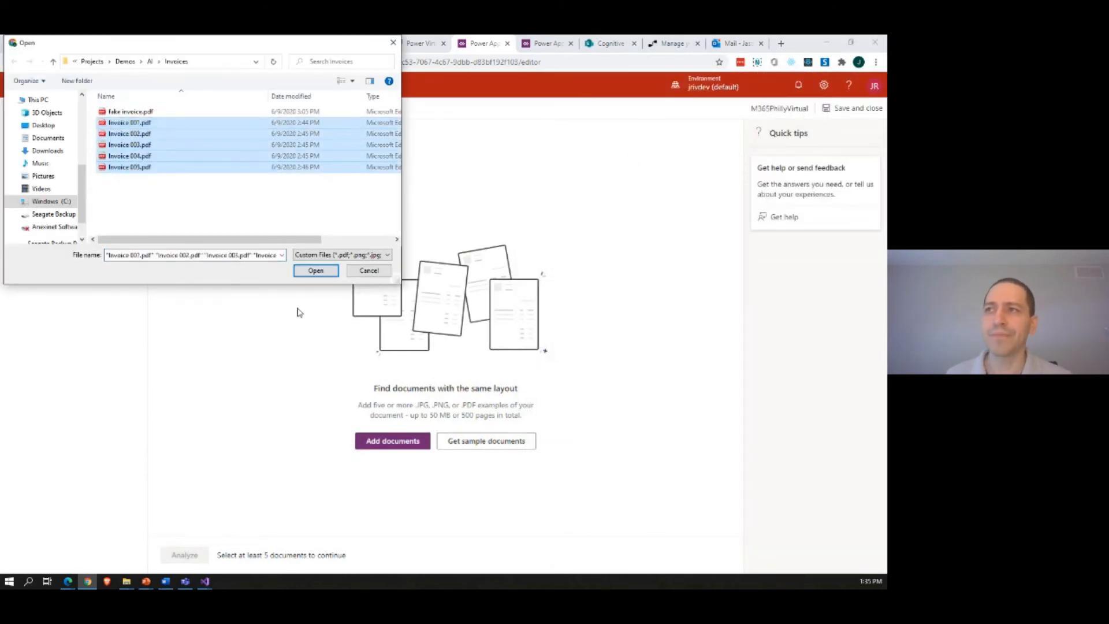
{"action": "left_click", "coordinate": [315, 270]}
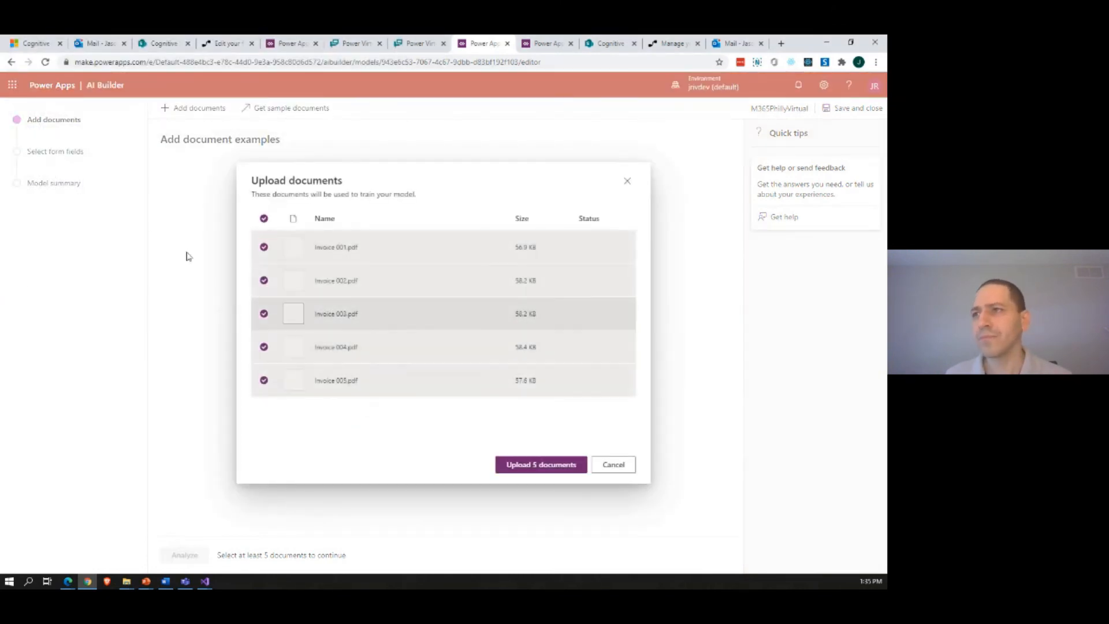
{"action": "left_click", "coordinate": [532, 463]}
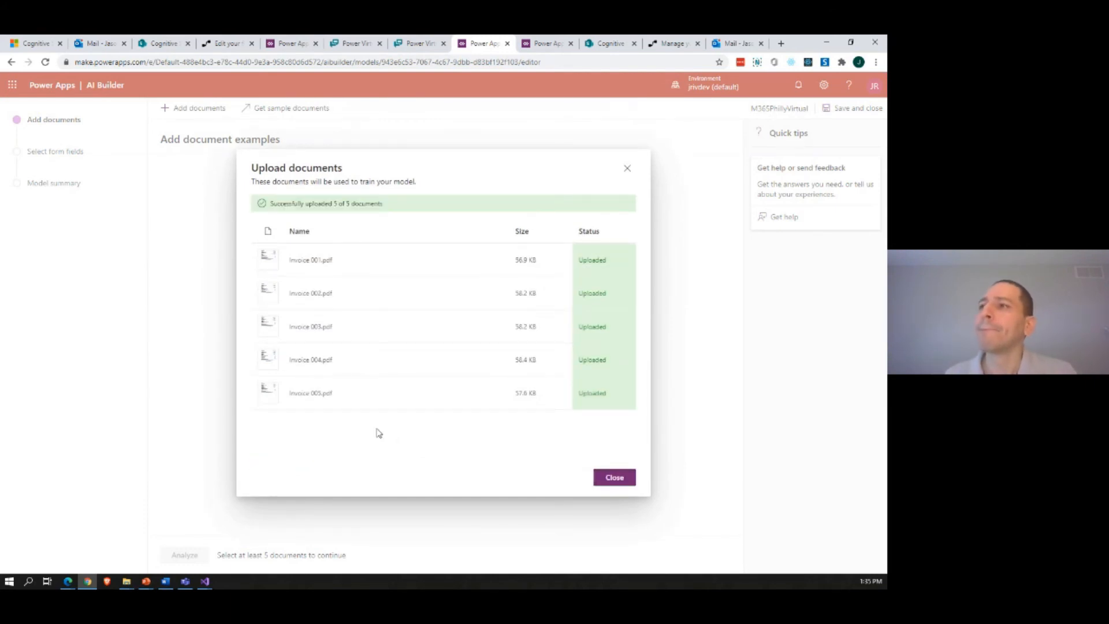
{"action": "left_click", "coordinate": [615, 482]}
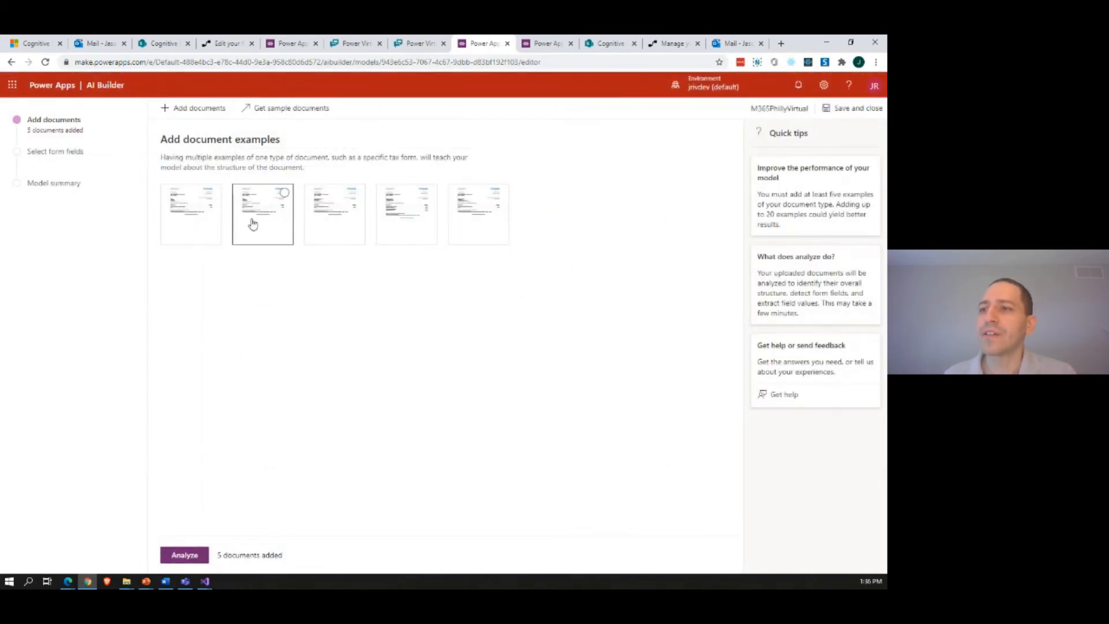
{"action": "left_click", "coordinate": [198, 557]}
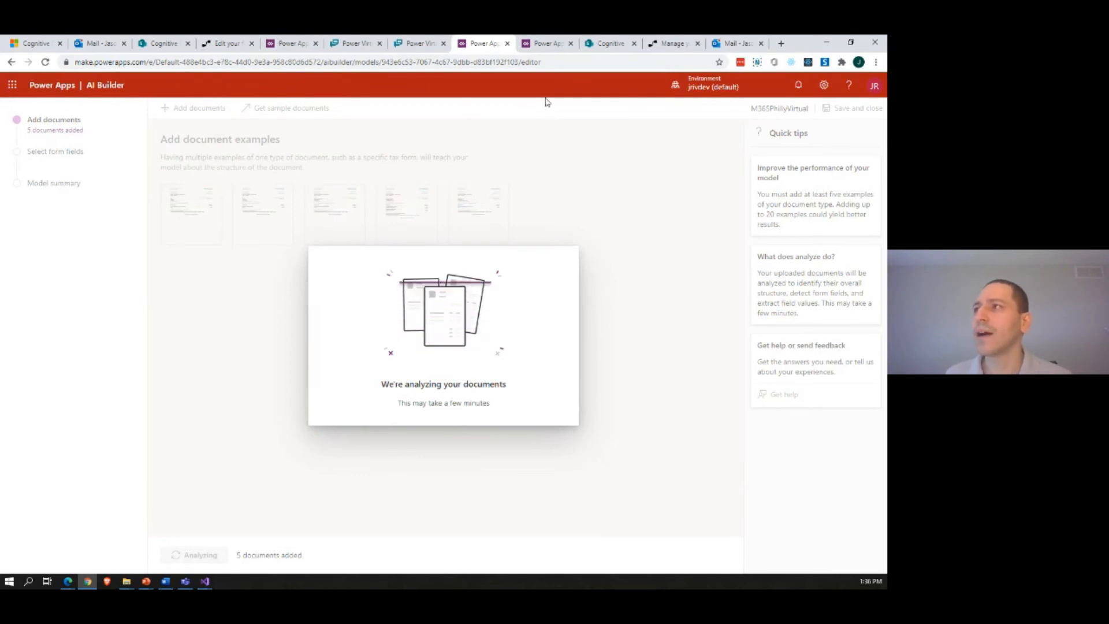
Step: Switch to the Cognitive Services SharePoint site and upload Invoice 005.pdf to its Invoices library
{"action": "left_click", "coordinate": [606, 45]}
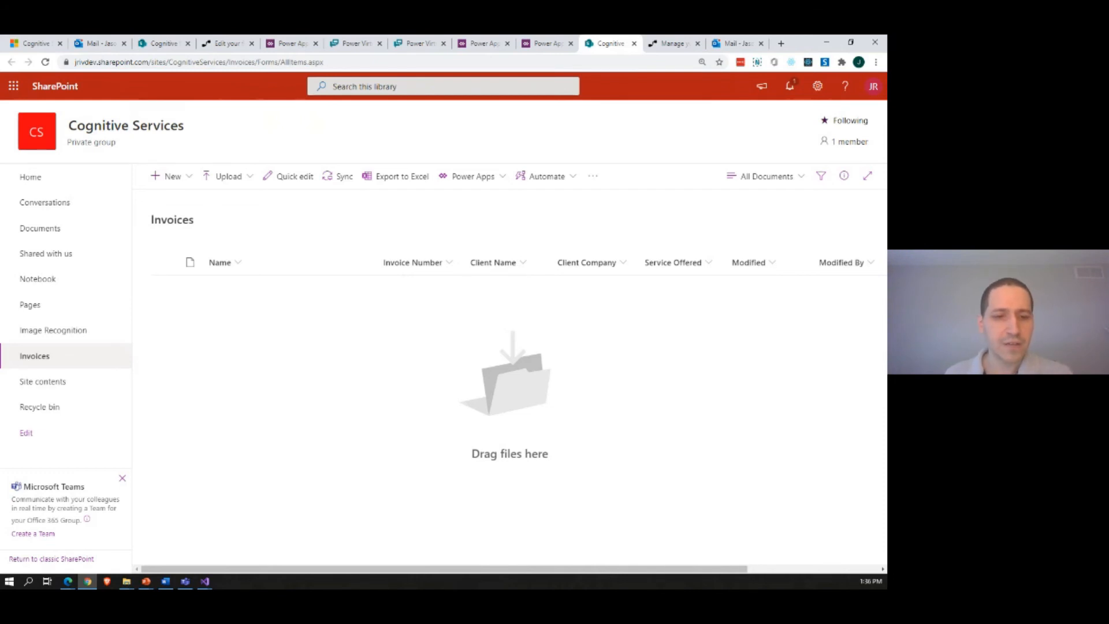
{"action": "key", "text": "alt+Tab"}
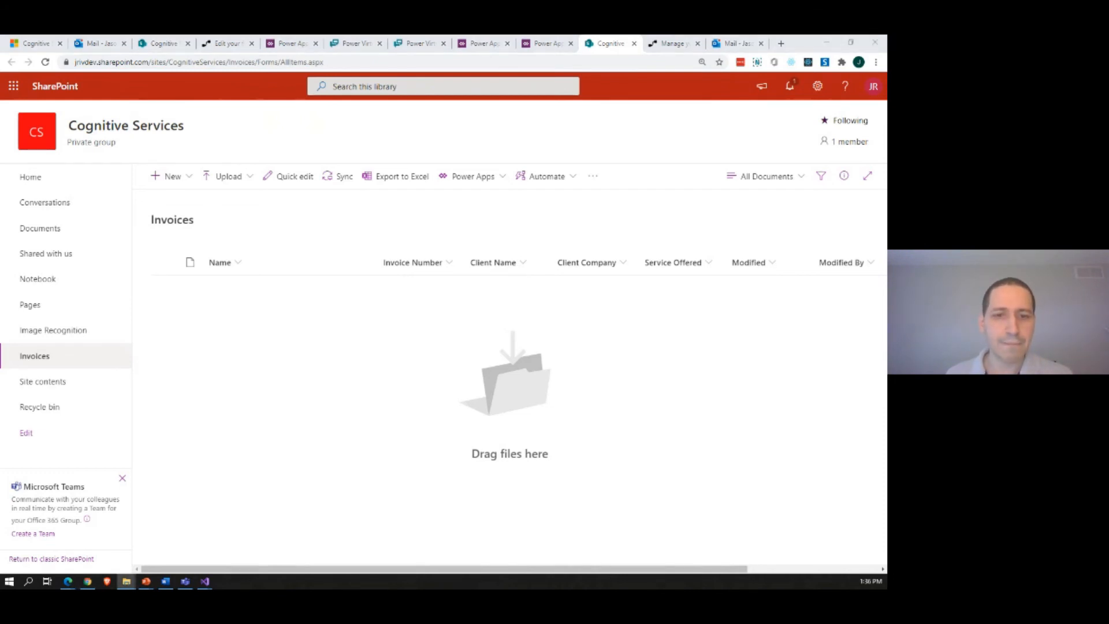
{"action": "left_click_drag", "start_coordinate": [0, 322], "coordinate": [279, 349]}
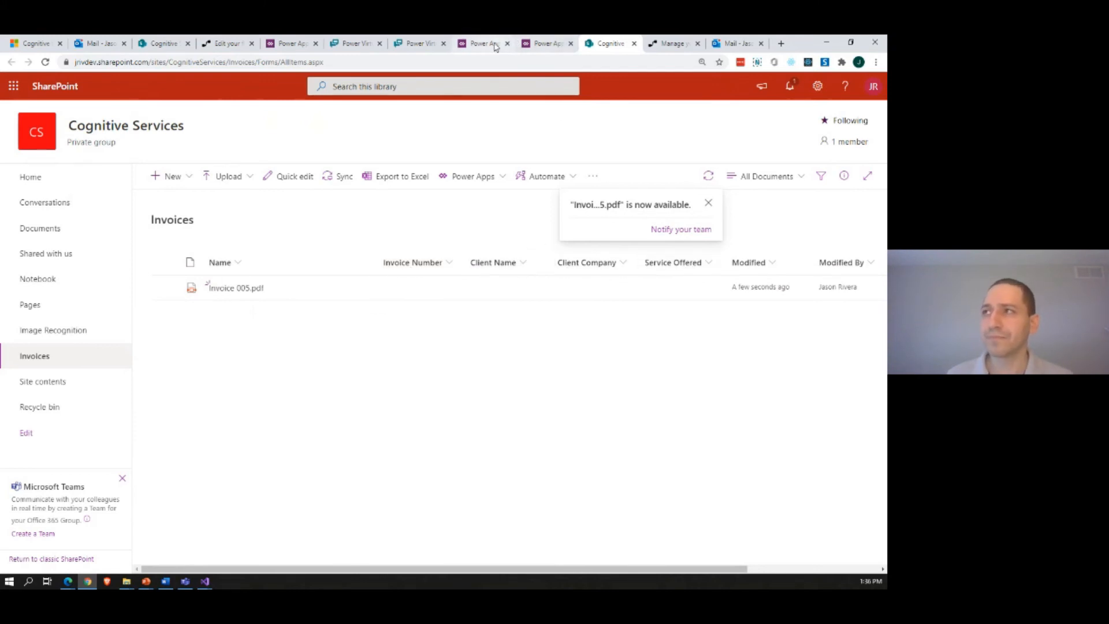
Step: Switch to Power Automate, open the Process Invoice flow for editing and inspect its "When a file is created in a folder" trigger
{"action": "left_click", "coordinate": [661, 49]}
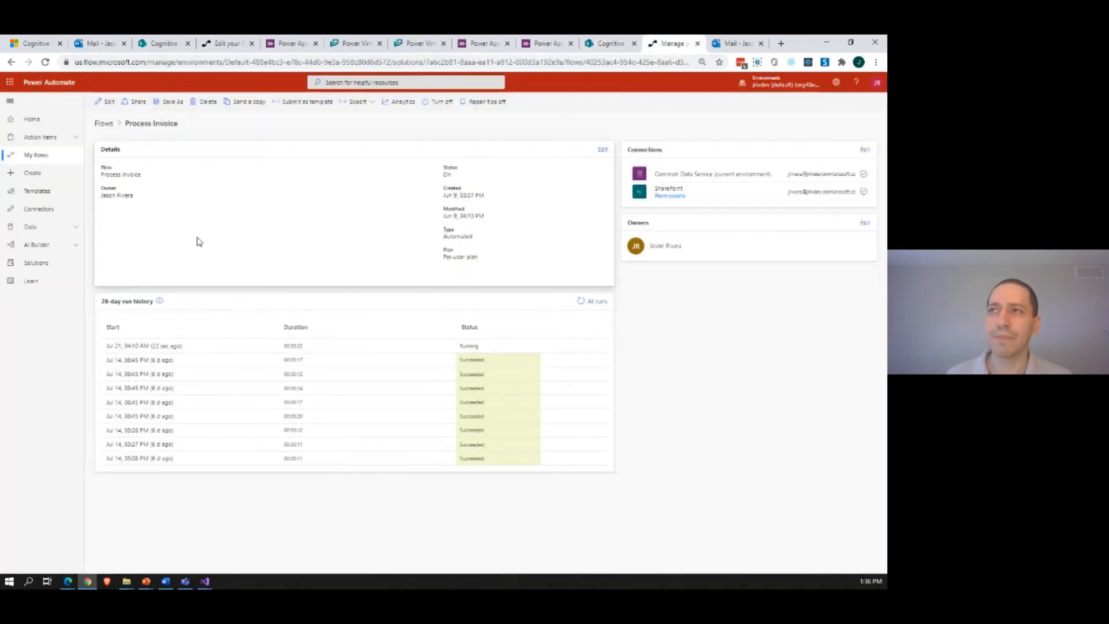
{"action": "left_click", "coordinate": [104, 104]}
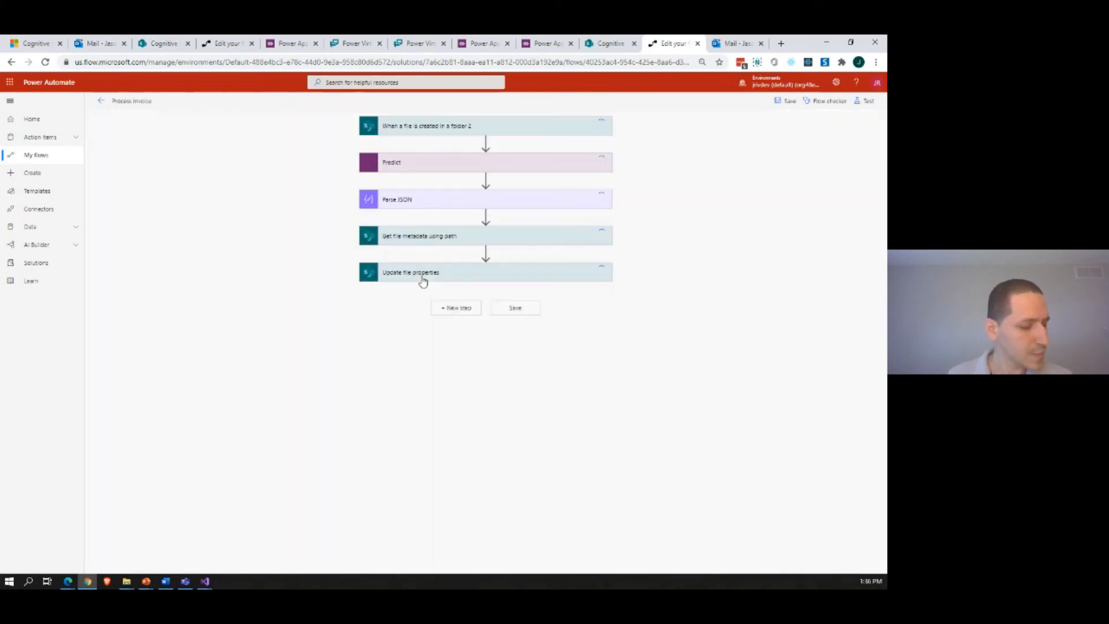
{"action": "left_click", "coordinate": [424, 128]}
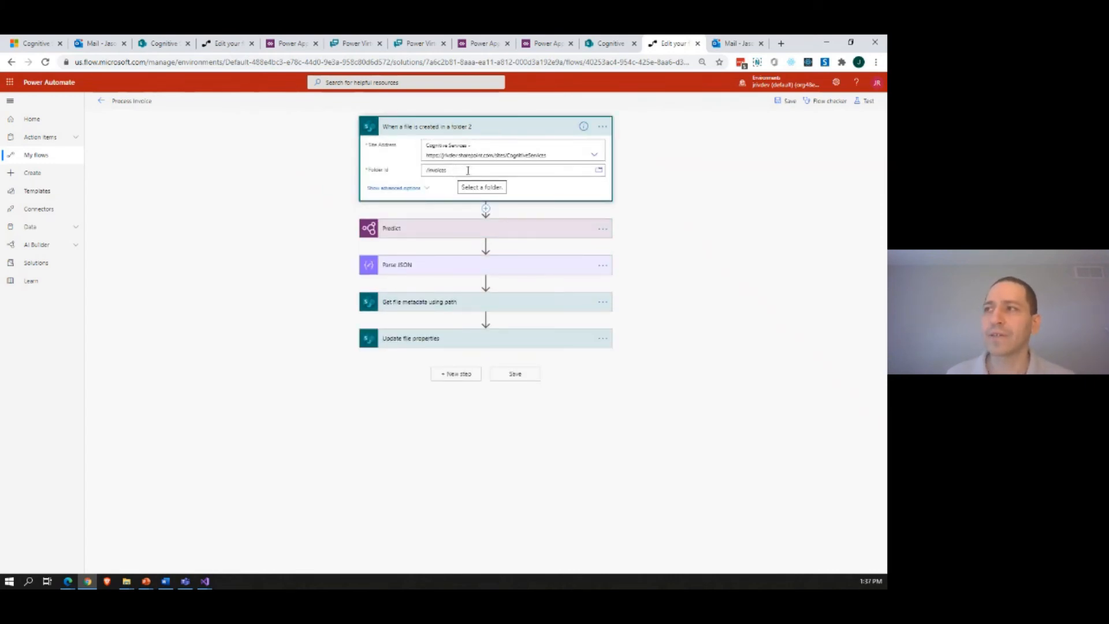
Step: Inspect the flow's Predict, Parse JSON, "Get file metadata using path" and "Update file properties" actions
{"action": "left_click", "coordinate": [435, 227]}
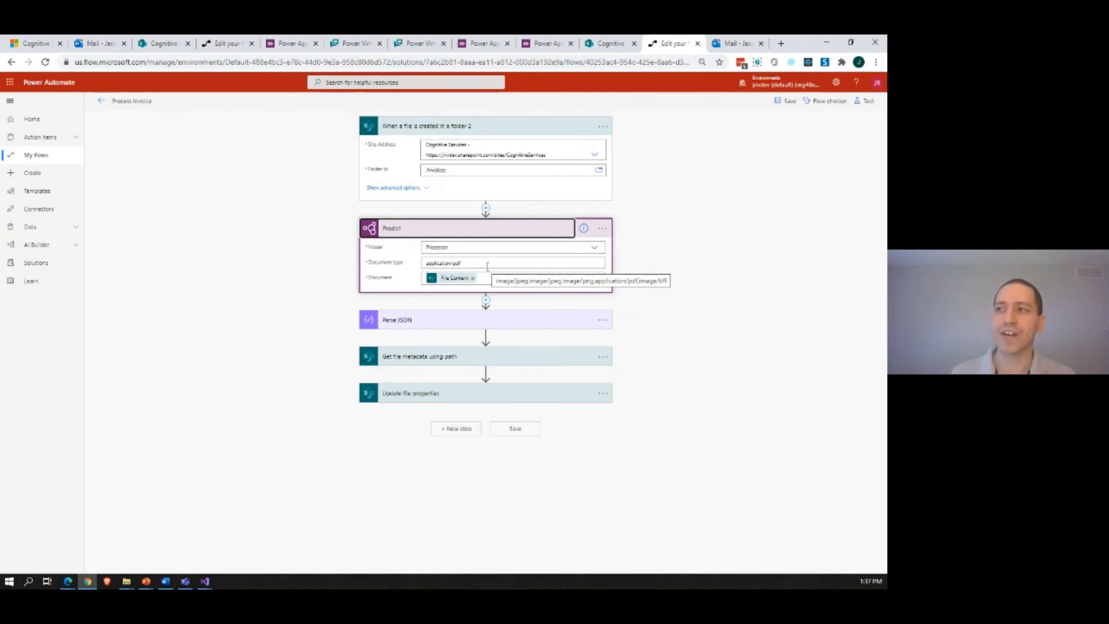
{"action": "left_click", "coordinate": [493, 318]}
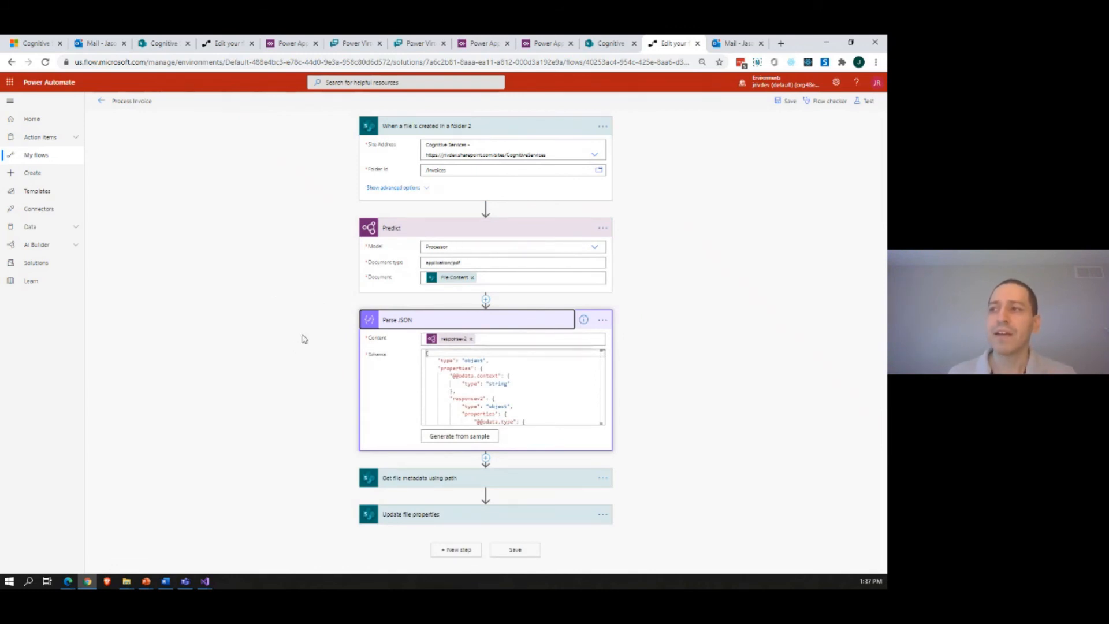
{"action": "left_click", "coordinate": [404, 478]}
{"action": "scroll", "coordinate": [292, 417], "scroll_direction": "down", "scroll_amount": 1}
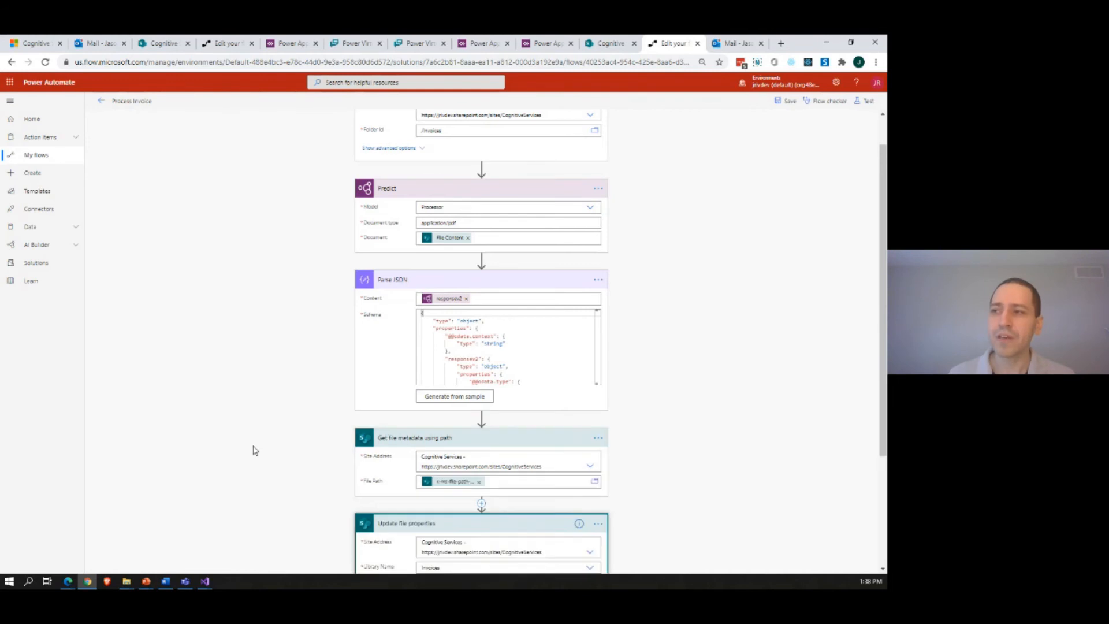
{"action": "scroll", "coordinate": [265, 448], "scroll_direction": "down", "scroll_amount": 3}
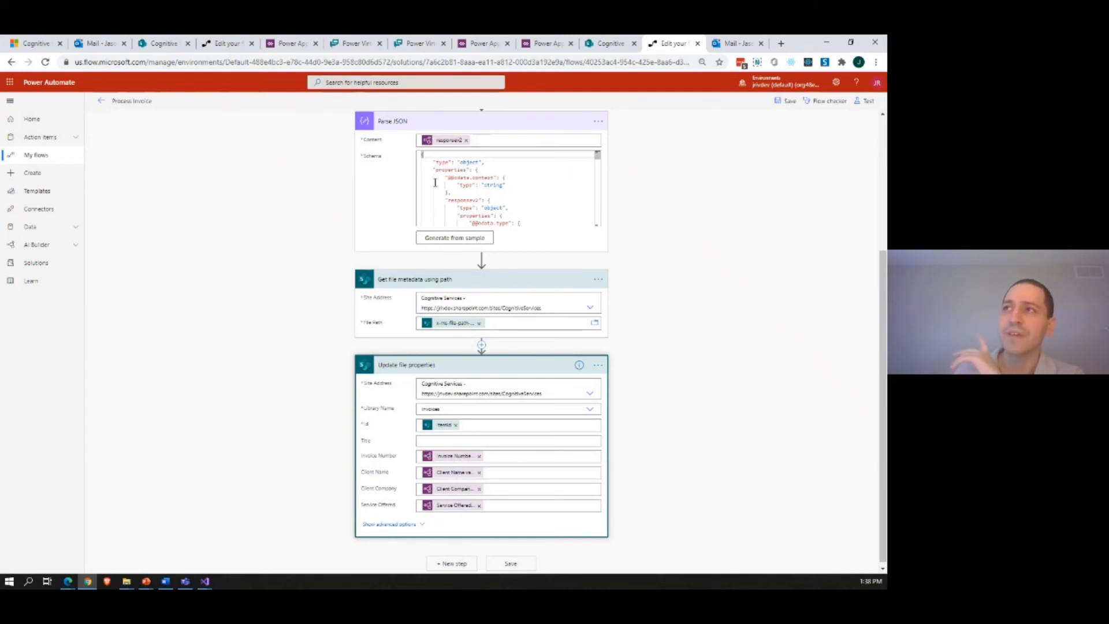
Step: Switch to the M365PhillyVirtual model in AI Builder and open the analyzed invoice layout for field selection, dismissing the introduction
{"action": "left_click", "coordinate": [543, 44]}
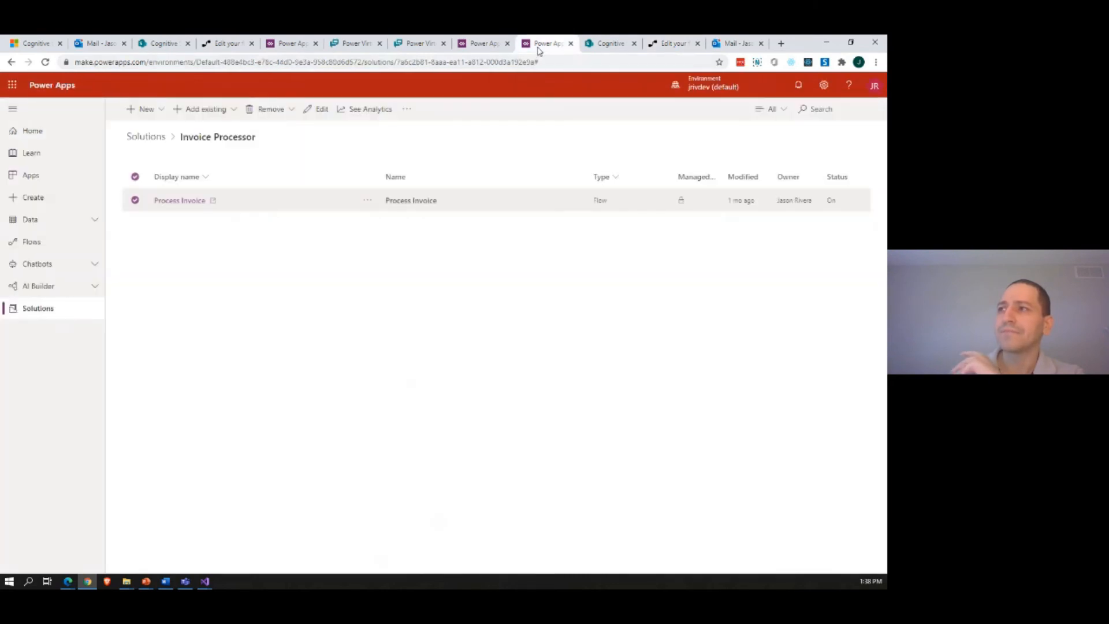
{"action": "left_click", "coordinate": [483, 46]}
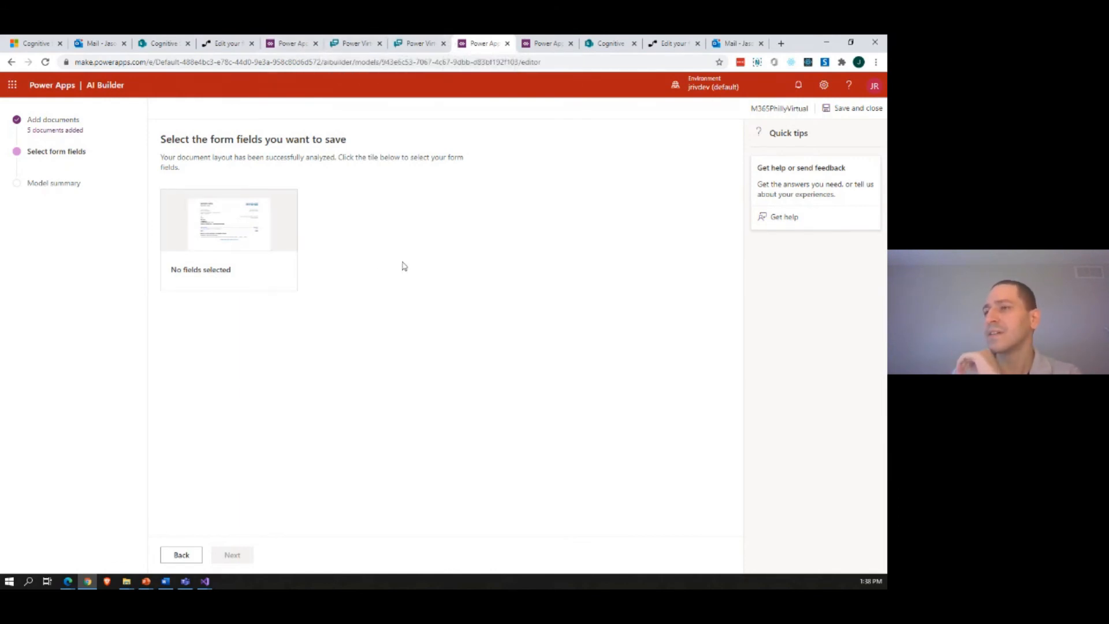
{"action": "left_click", "coordinate": [233, 237]}
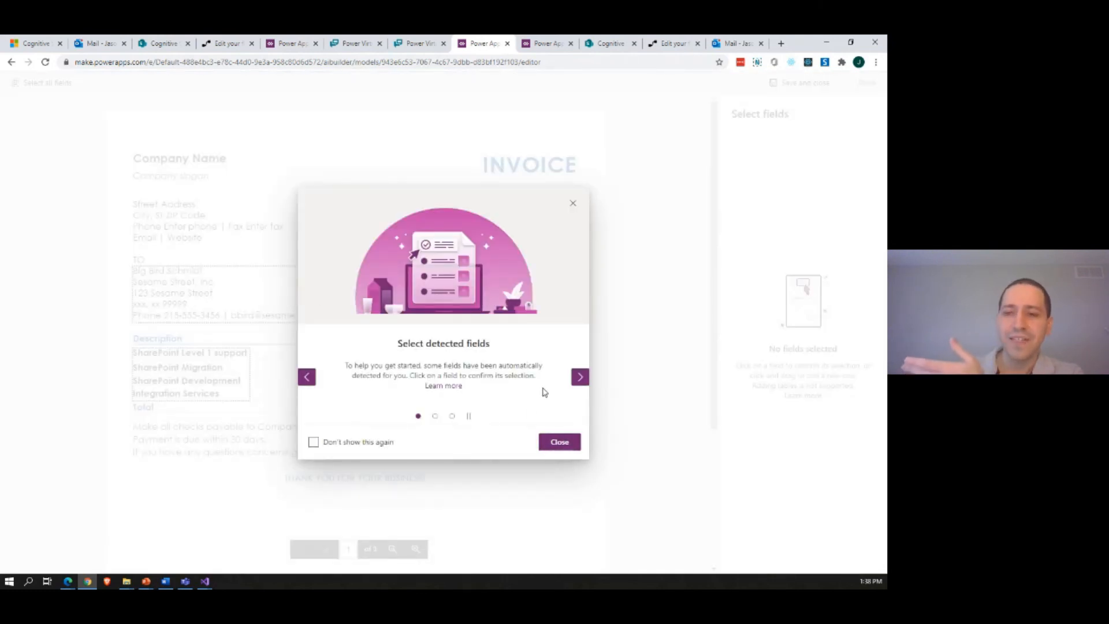
{"action": "left_click", "coordinate": [558, 442]}
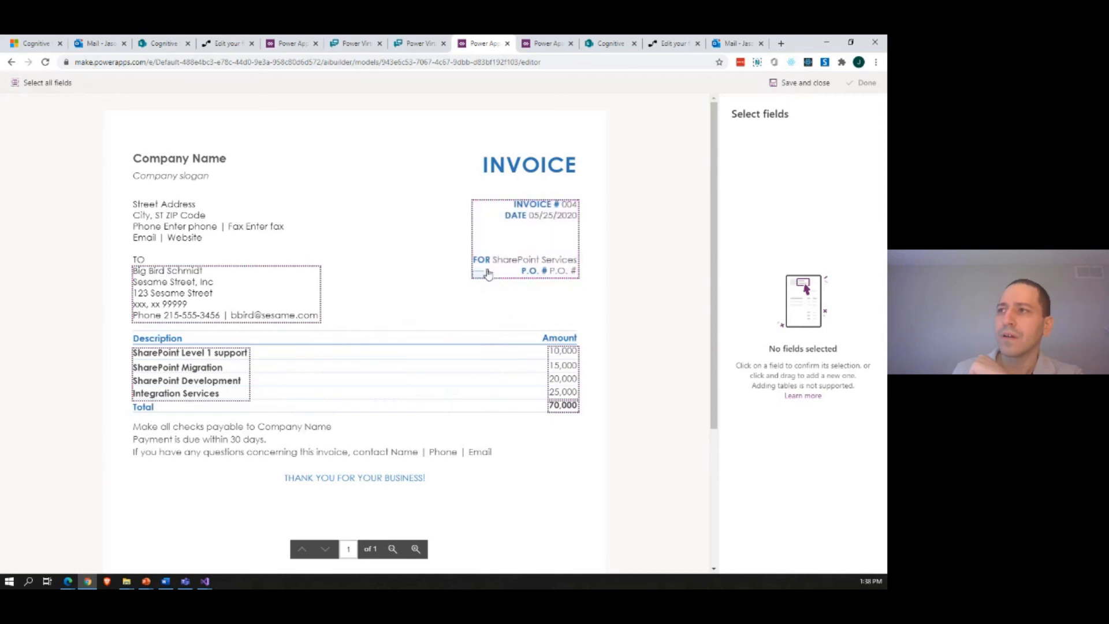
Step: Mark only the value after INVOICE # as a field named "Invoice Number" and the date value as a field named "InvoiceDate"
{"action": "left_click_drag", "start_coordinate": [473, 255], "coordinate": [541, 265]}
{"action": "left_click", "coordinate": [541, 239]}
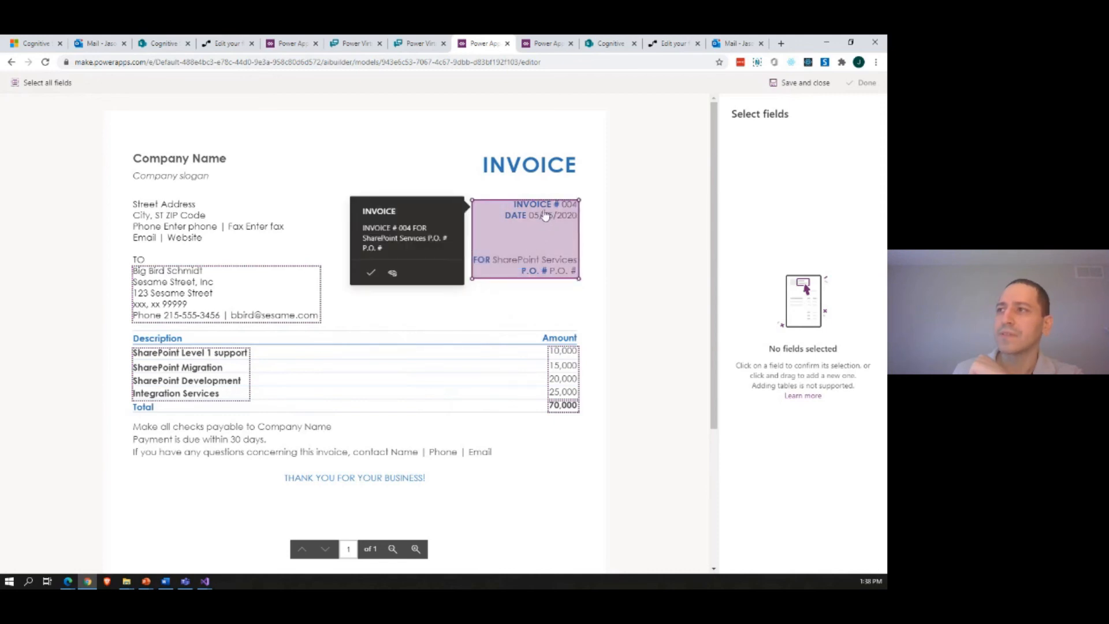
{"action": "left_click_drag", "start_coordinate": [552, 200], "coordinate": [578, 212]}
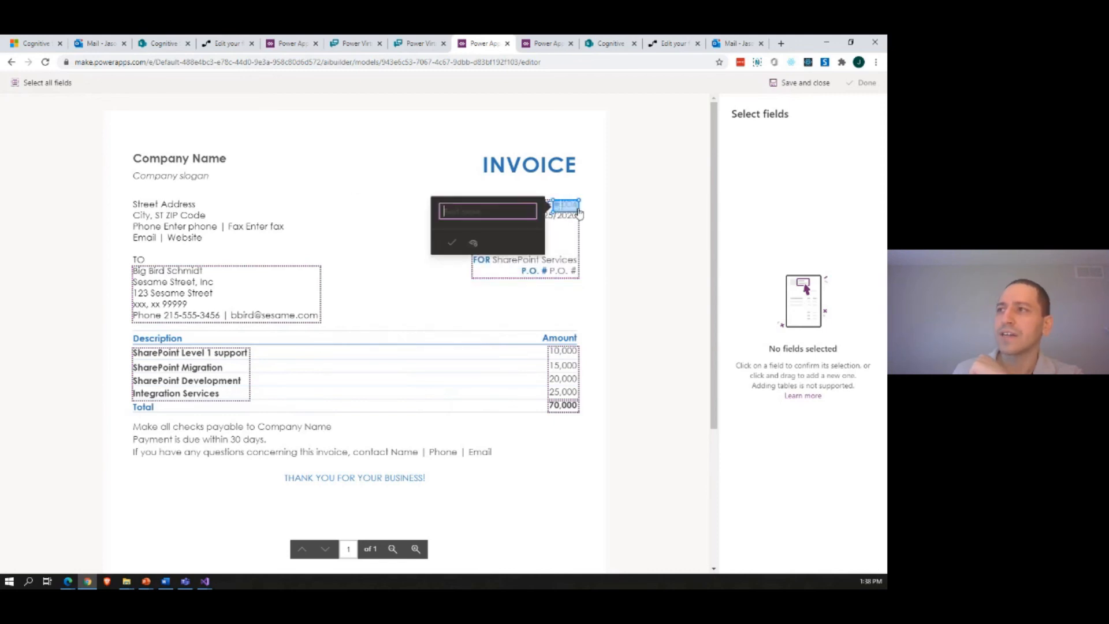
{"action": "left_click", "coordinate": [572, 214]}
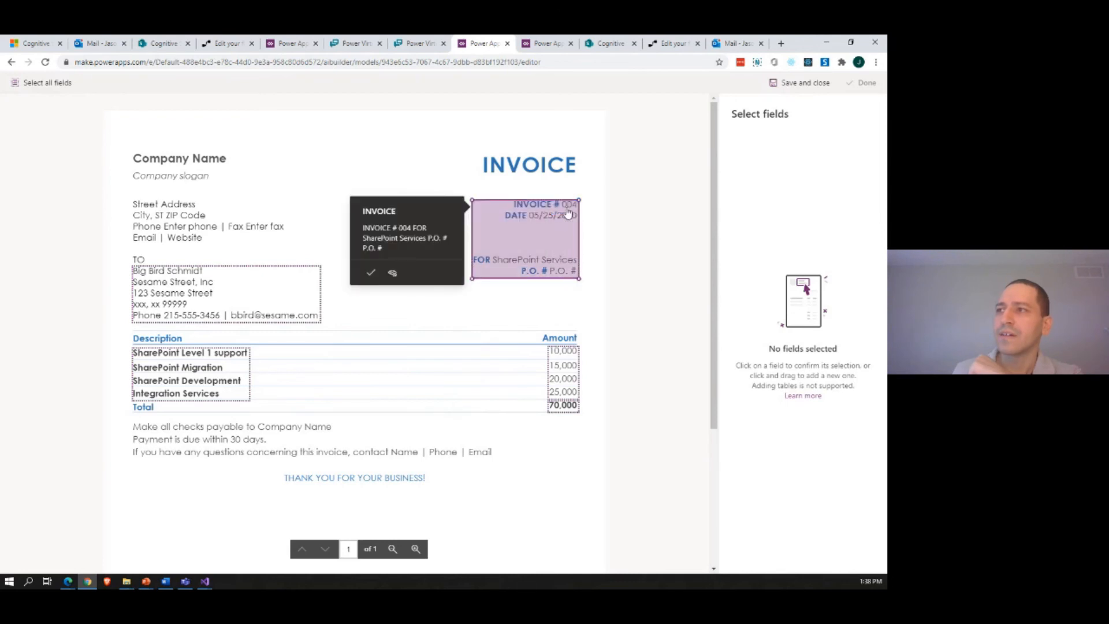
{"action": "mouse_move", "coordinate": [563, 213]}
{"action": "left_mouse_down"}
{"action": "mouse_move", "coordinate": [579, 198]}
{"action": "mouse_move", "coordinate": [580, 213]}
{"action": "left_mouse_up"}
{"action": "left_click", "coordinate": [566, 240]}
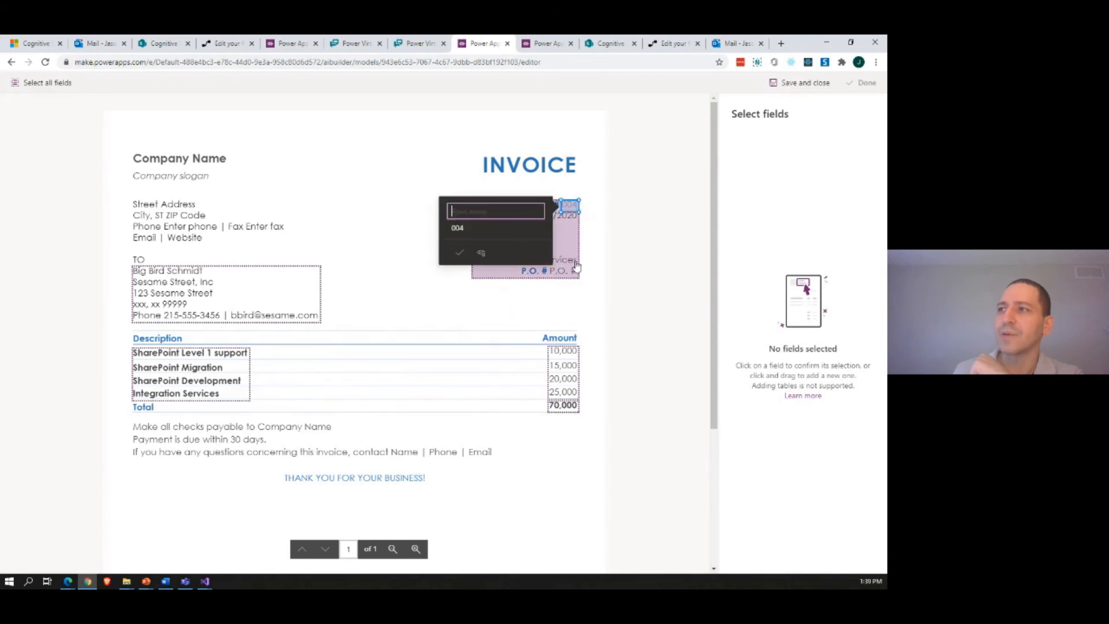
{"action": "left_click", "coordinate": [477, 213]}
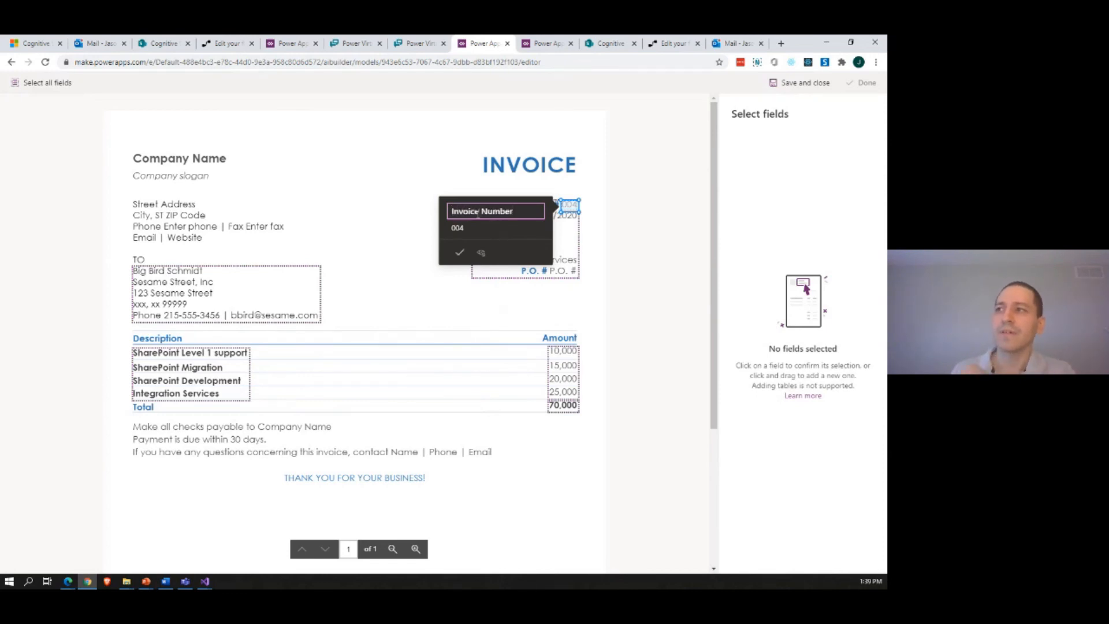
{"action": "left_click", "coordinate": [460, 251]}
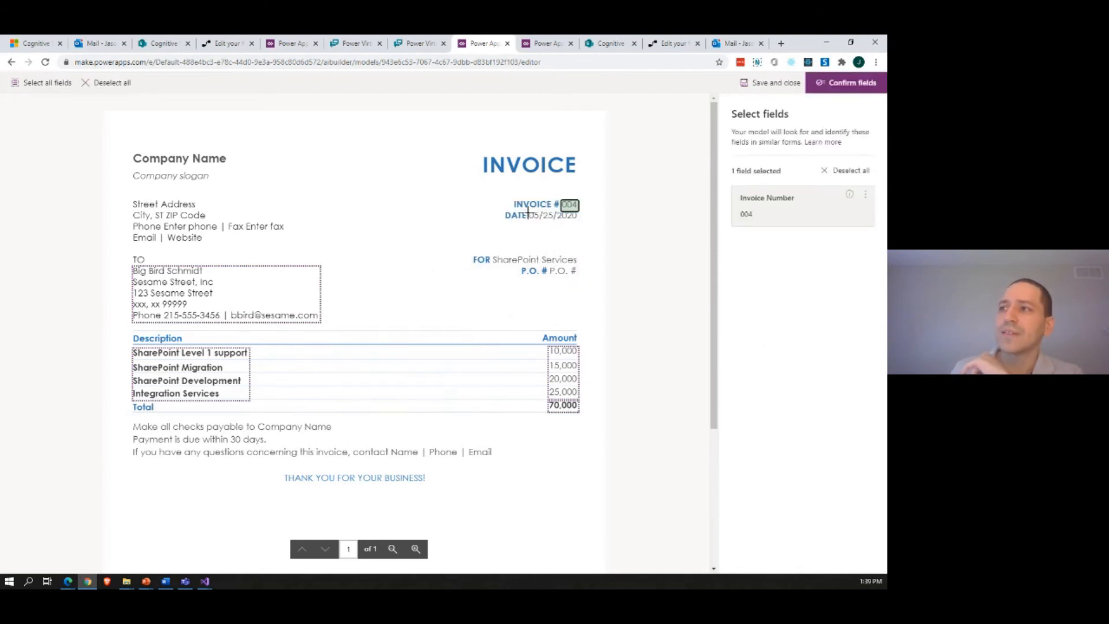
{"action": "left_click_drag", "start_coordinate": [526, 209], "coordinate": [589, 231]}
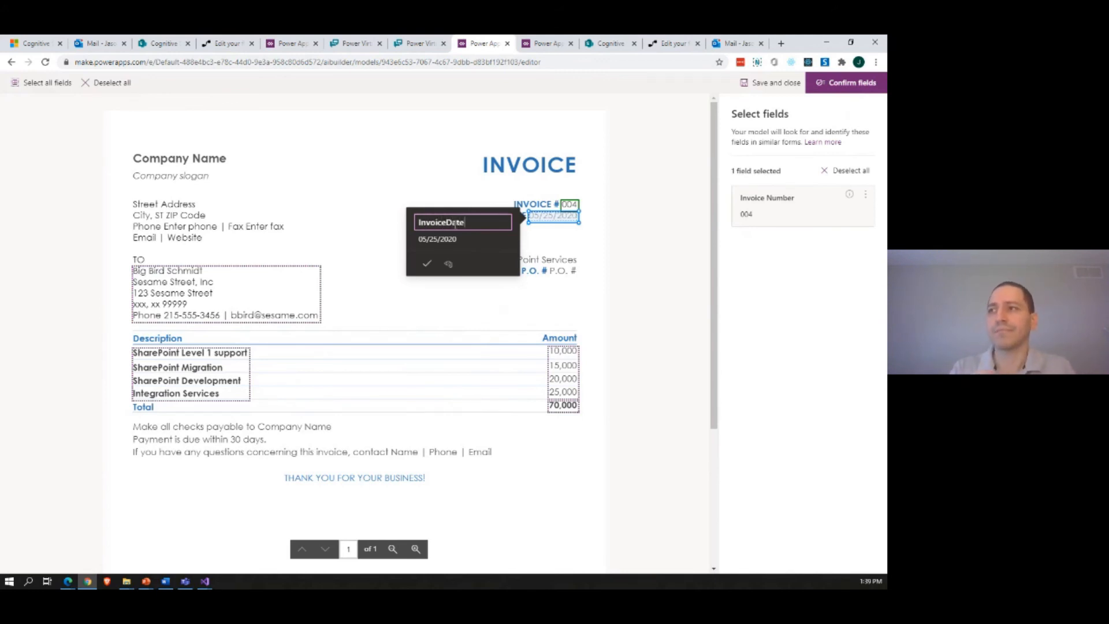
{"action": "left_click", "coordinate": [426, 264]}
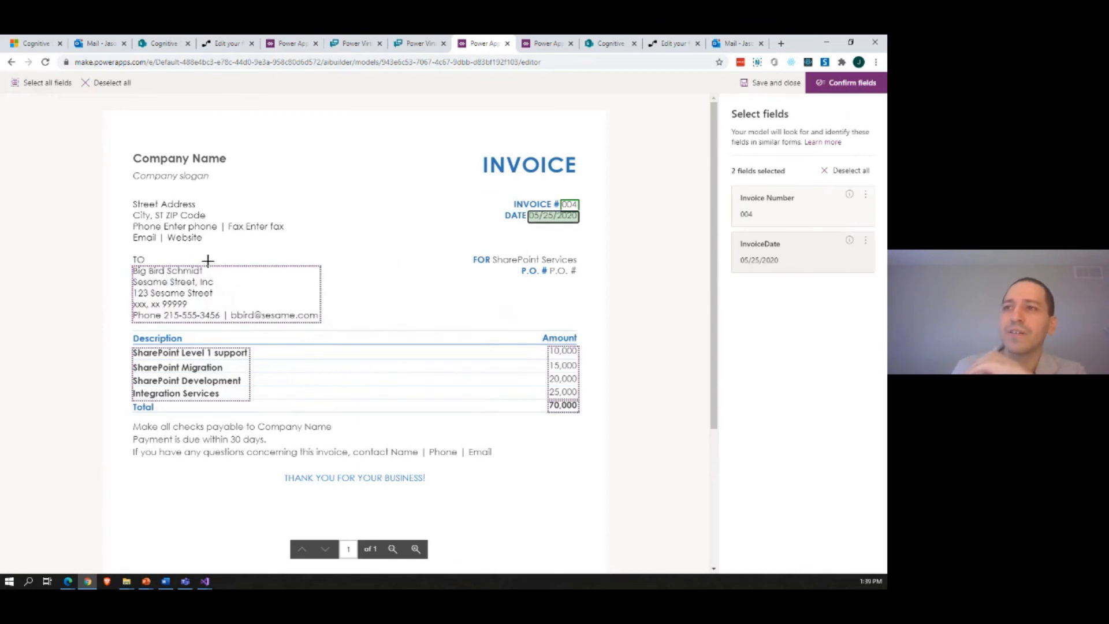
{"action": "left_click_drag", "start_coordinate": [209, 261], "coordinate": [124, 280]}
{"action": "left_click", "coordinate": [107, 283]}
{"action": "left_click_drag", "start_coordinate": [209, 265], "coordinate": [120, 275]}
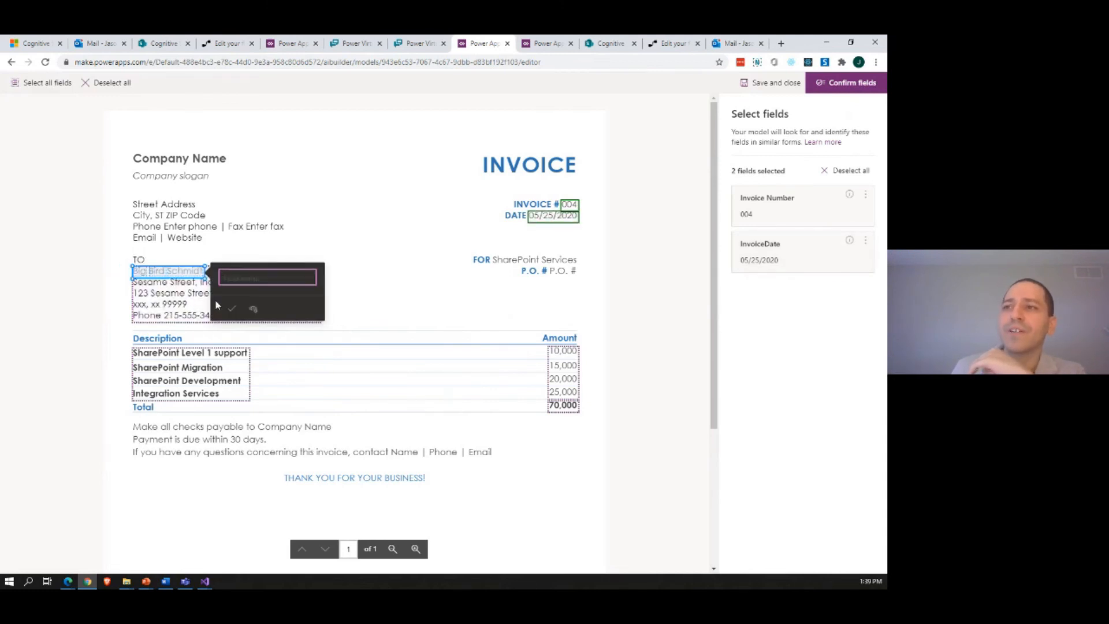
{"action": "left_click", "coordinate": [110, 285]}
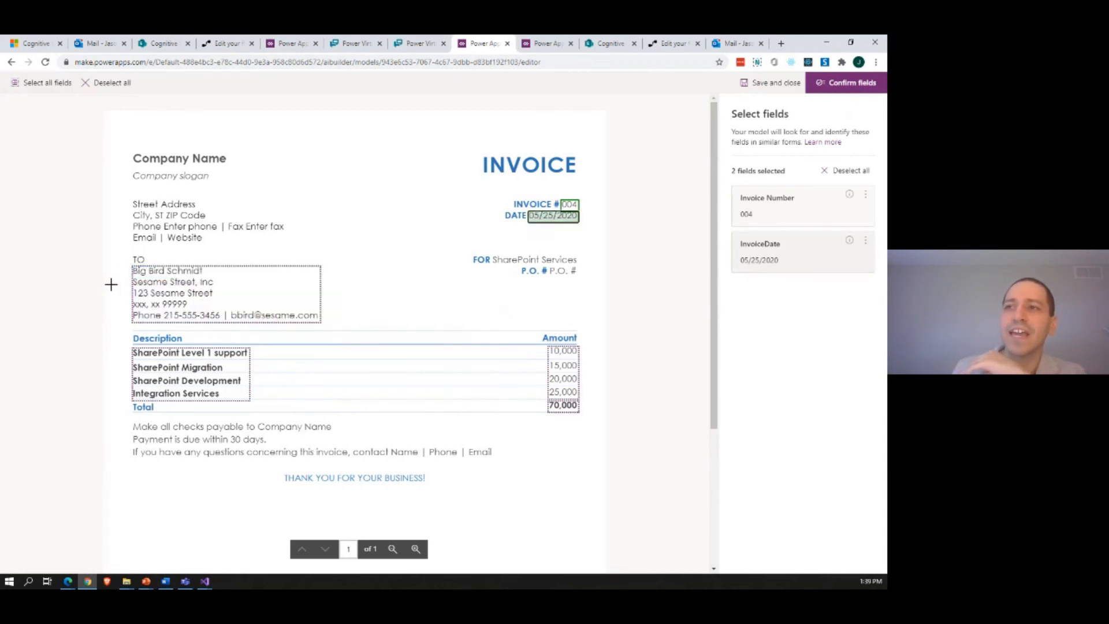
{"action": "left_click_drag", "start_coordinate": [129, 277], "coordinate": [240, 288]}
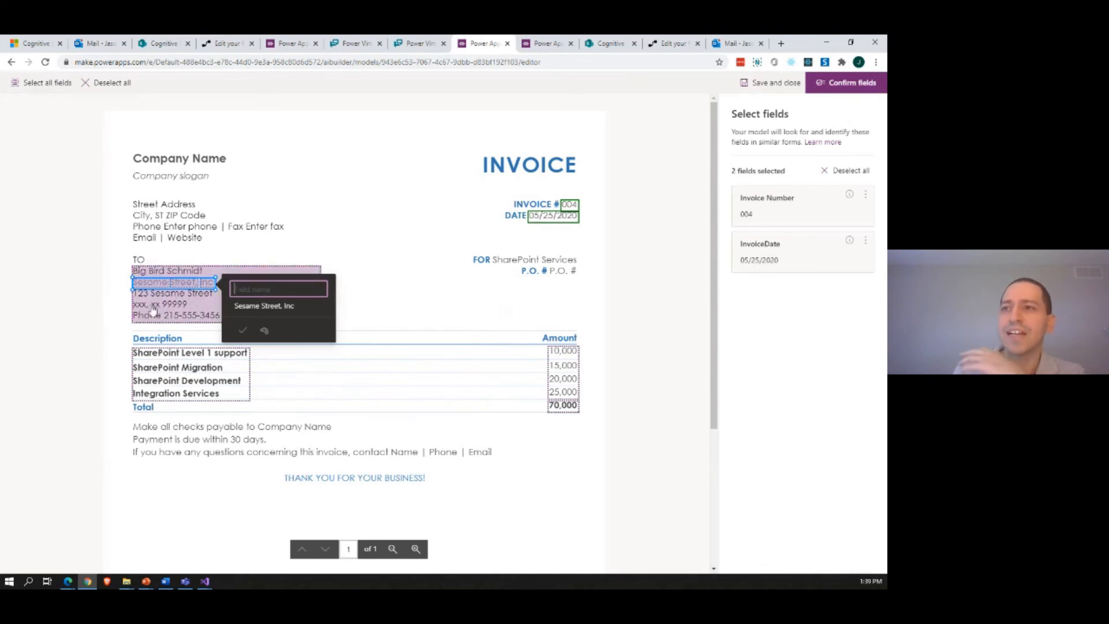
{"action": "left_click", "coordinate": [609, 356]}
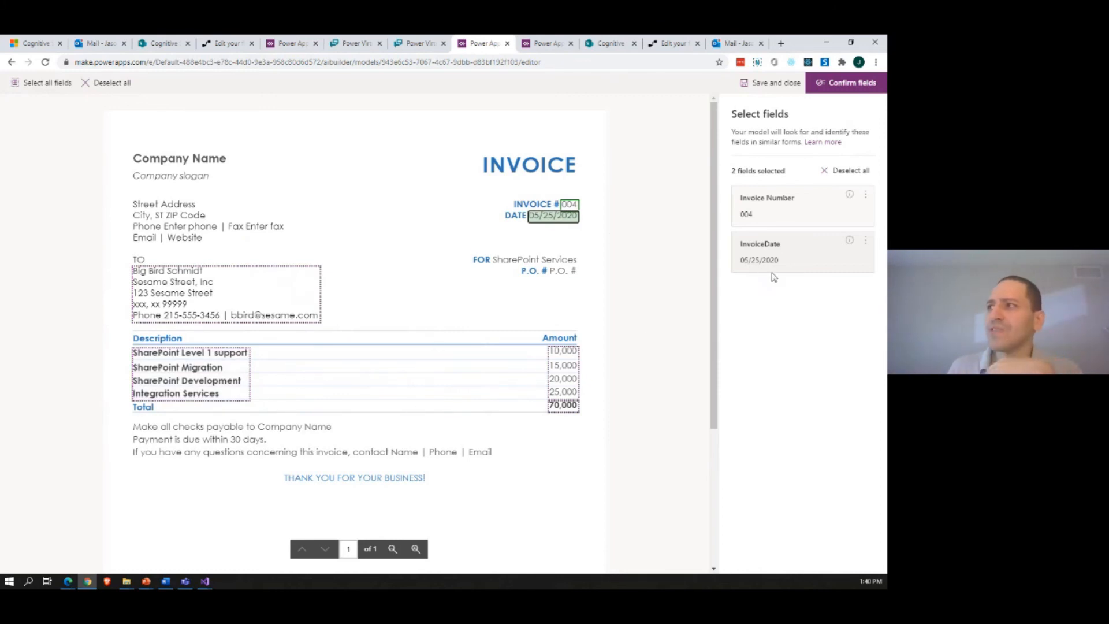
Step: Confirm the field selection and map the Invoice Number and InvoiceDate fields to their values in the invoice 001 document
{"action": "left_click", "coordinate": [849, 86]}
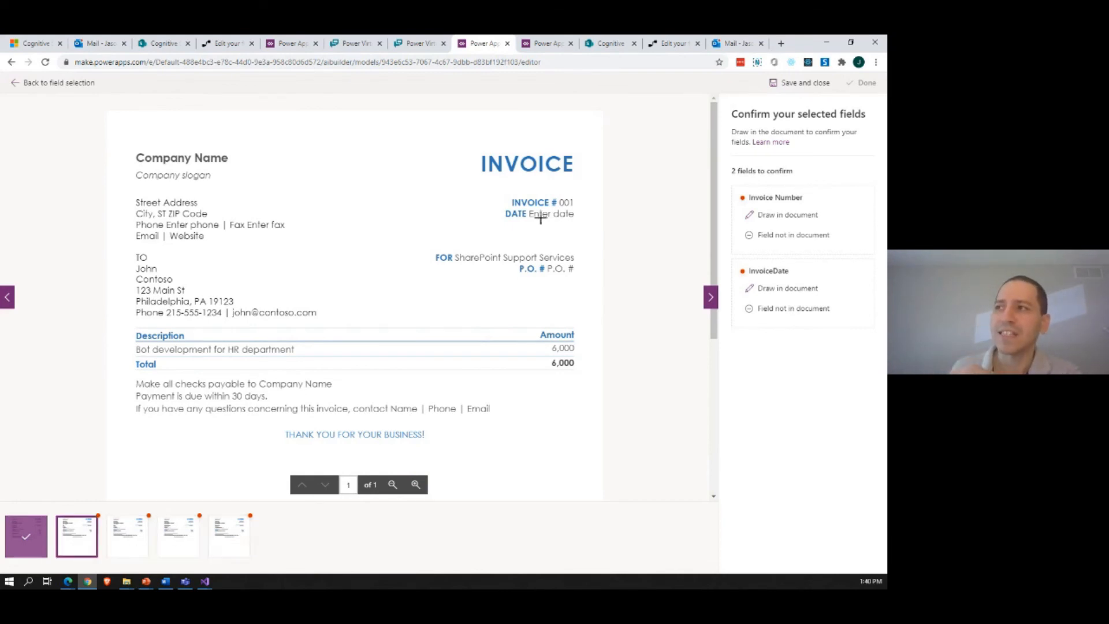
{"action": "left_click_drag", "start_coordinate": [555, 197], "coordinate": [575, 212]}
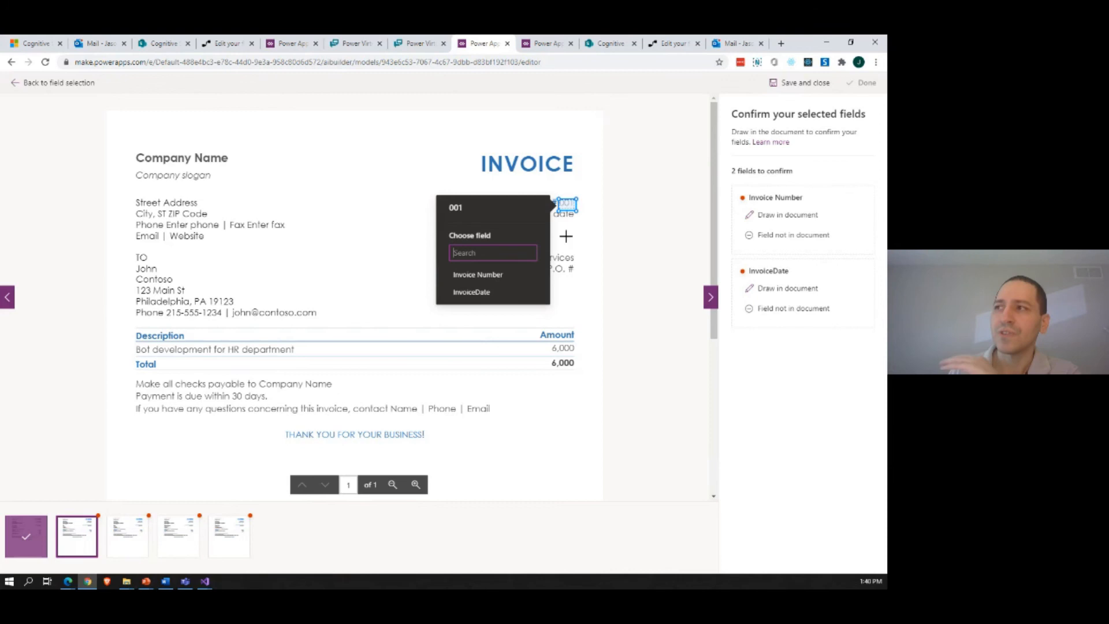
{"action": "left_click", "coordinate": [514, 280]}
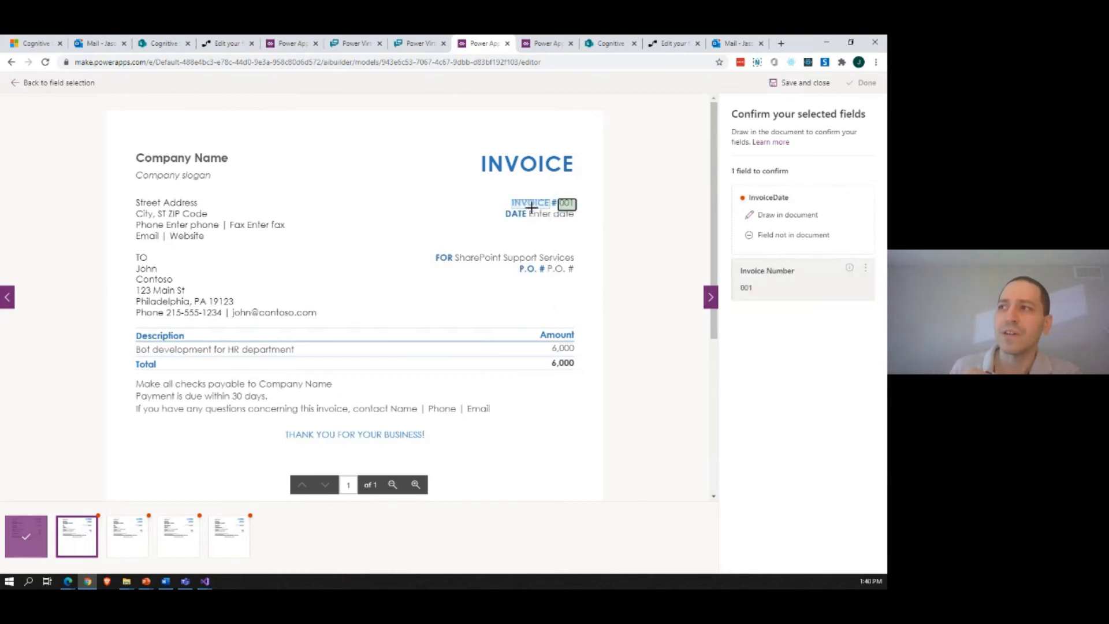
{"action": "left_click_drag", "start_coordinate": [531, 207], "coordinate": [597, 223]}
{"action": "left_click", "coordinate": [556, 249]}
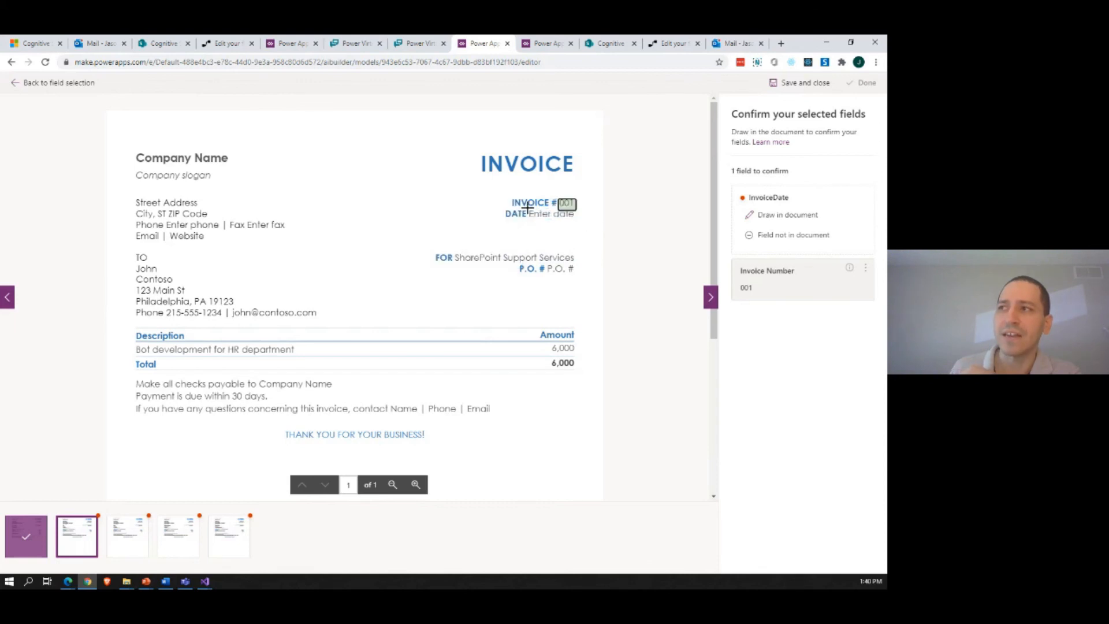
{"action": "left_click_drag", "start_coordinate": [528, 208], "coordinate": [580, 223]}
{"action": "left_click", "coordinate": [427, 287]}
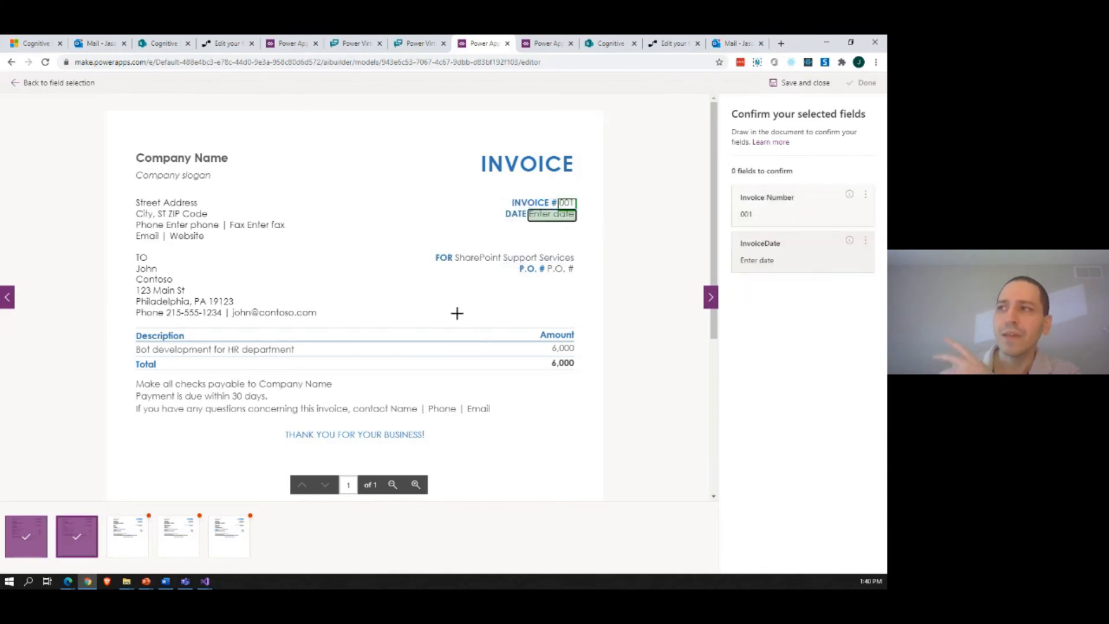
Step: Open the Process Invoice flow from the Invoice Processor solution, and view Invoice 005.pdf in the SharePoint Invoices library
{"action": "left_click", "coordinate": [542, 46]}
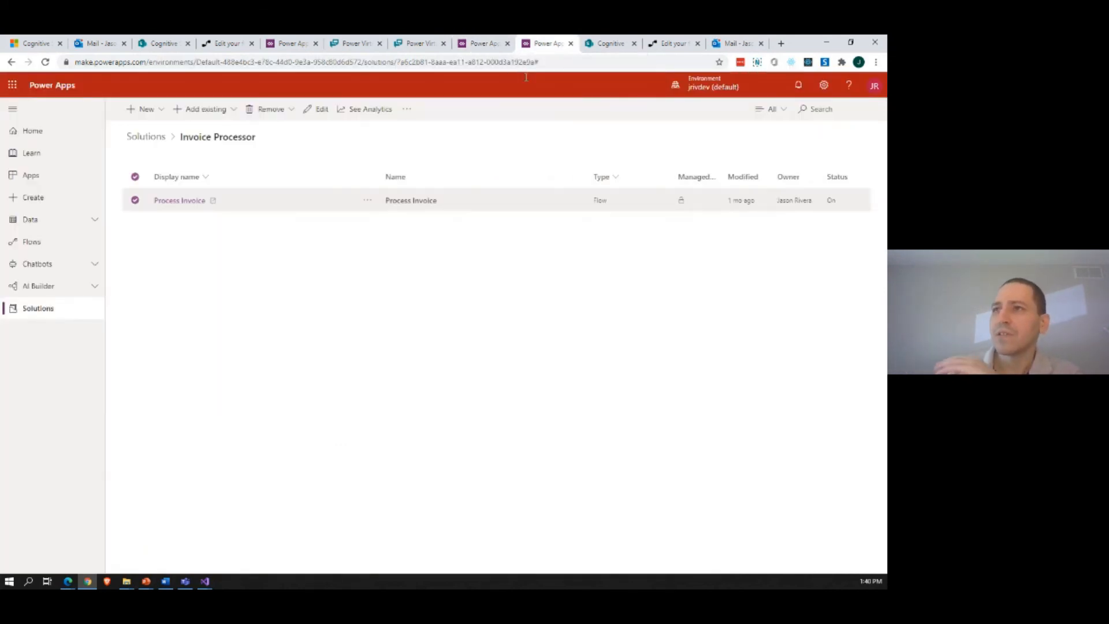
{"action": "left_click", "coordinate": [191, 203]}
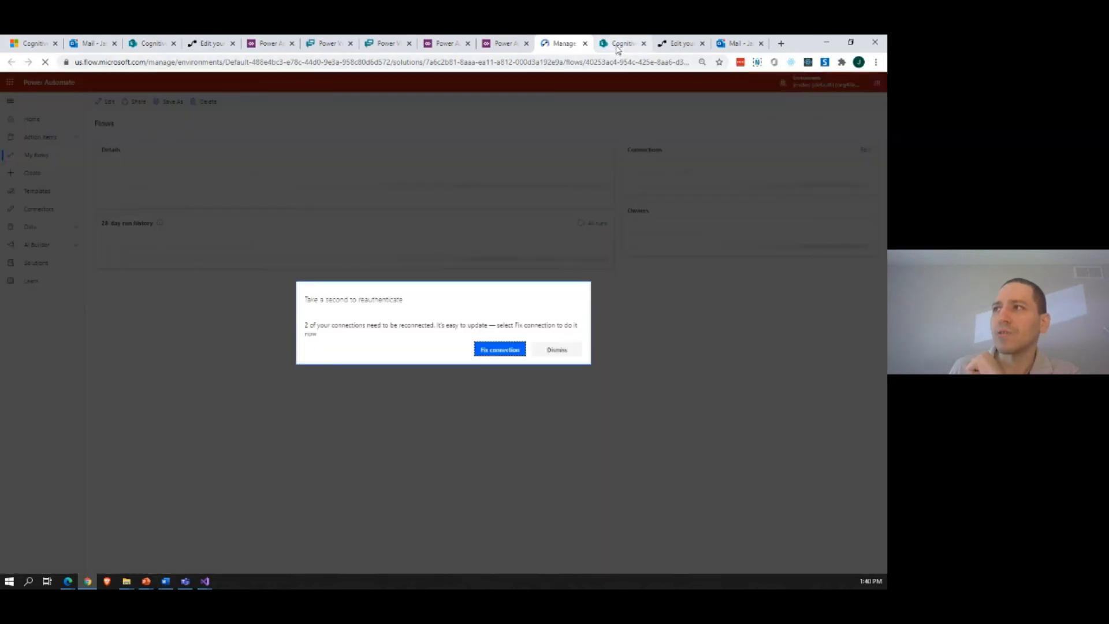
{"action": "left_click", "coordinate": [617, 51]}
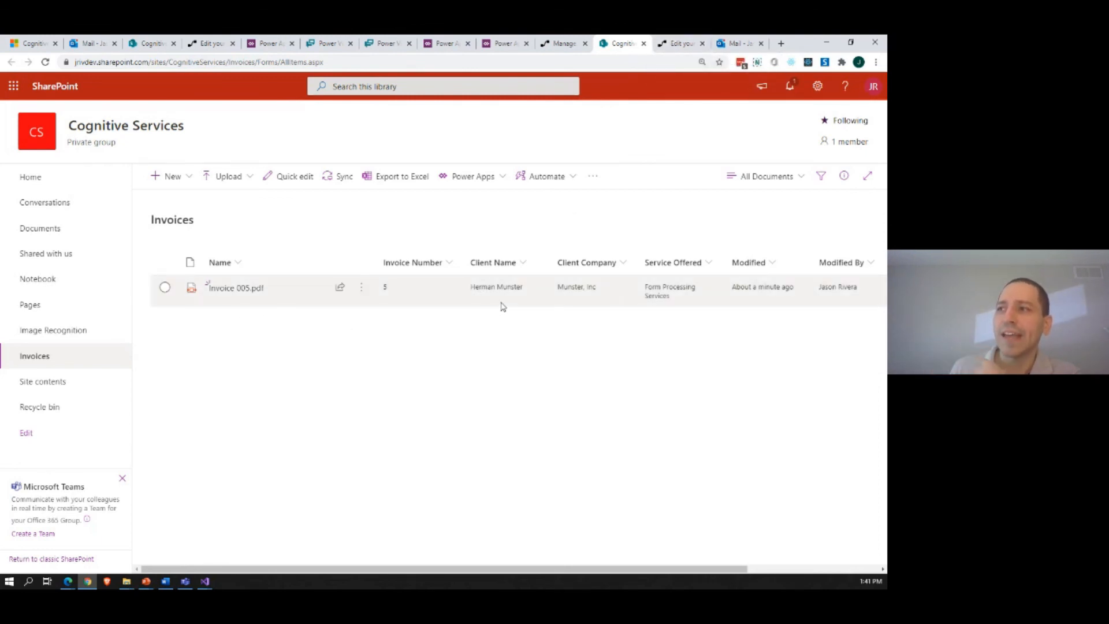
{"action": "left_click", "coordinate": [219, 289]}
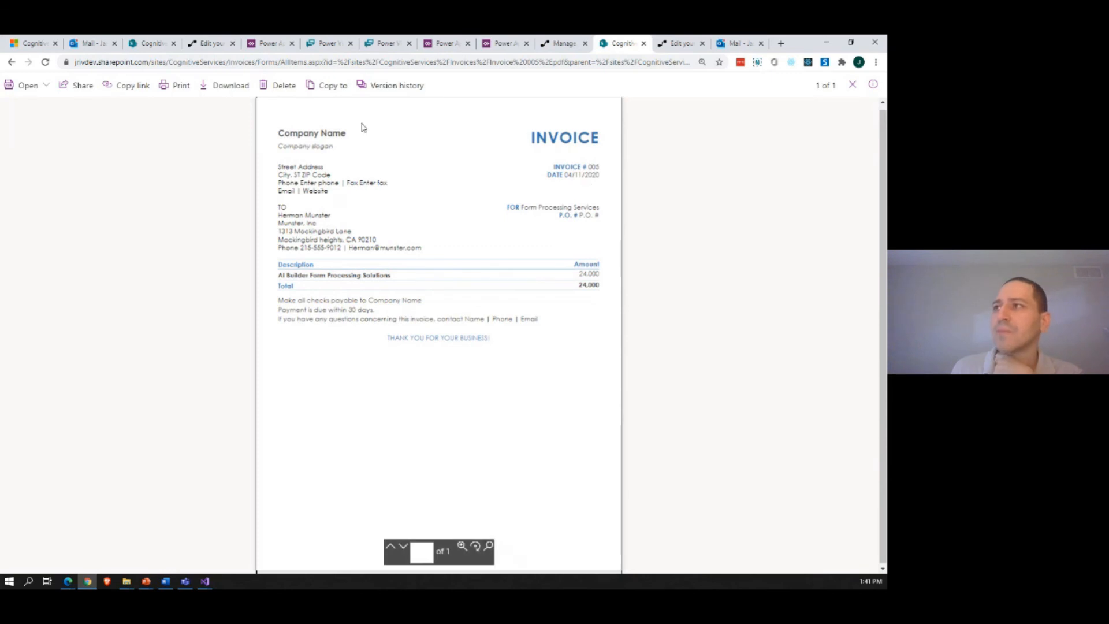
{"action": "left_click", "coordinate": [11, 63]}
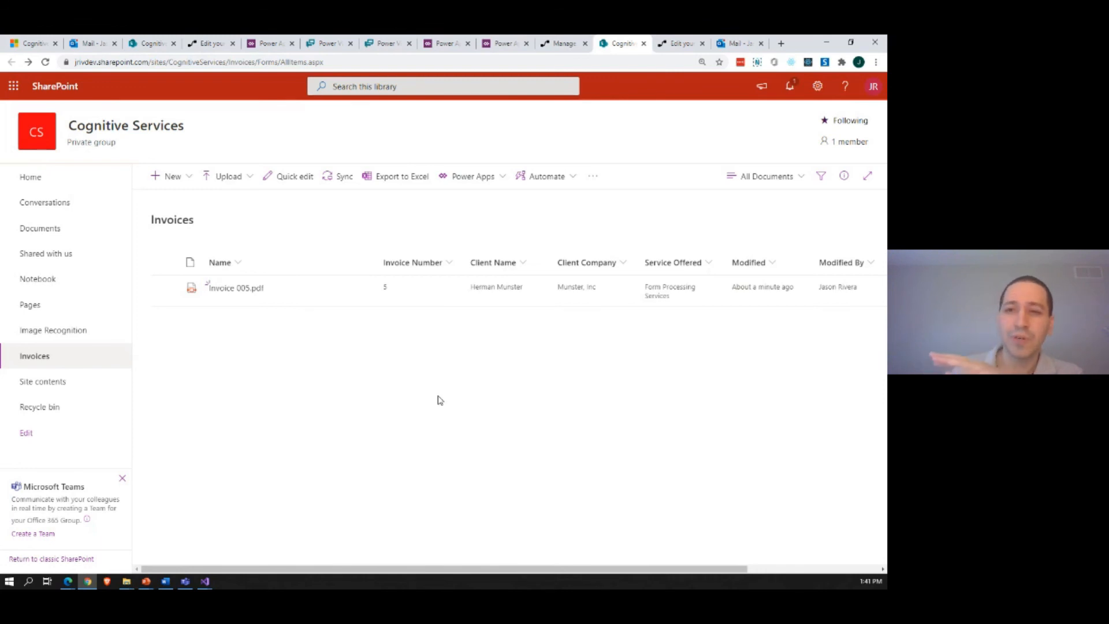
Step: View the filter options for the Invoices library's Client Name column without applying a filter
{"action": "left_click", "coordinate": [523, 267]}
{"action": "left_click", "coordinate": [512, 334]}
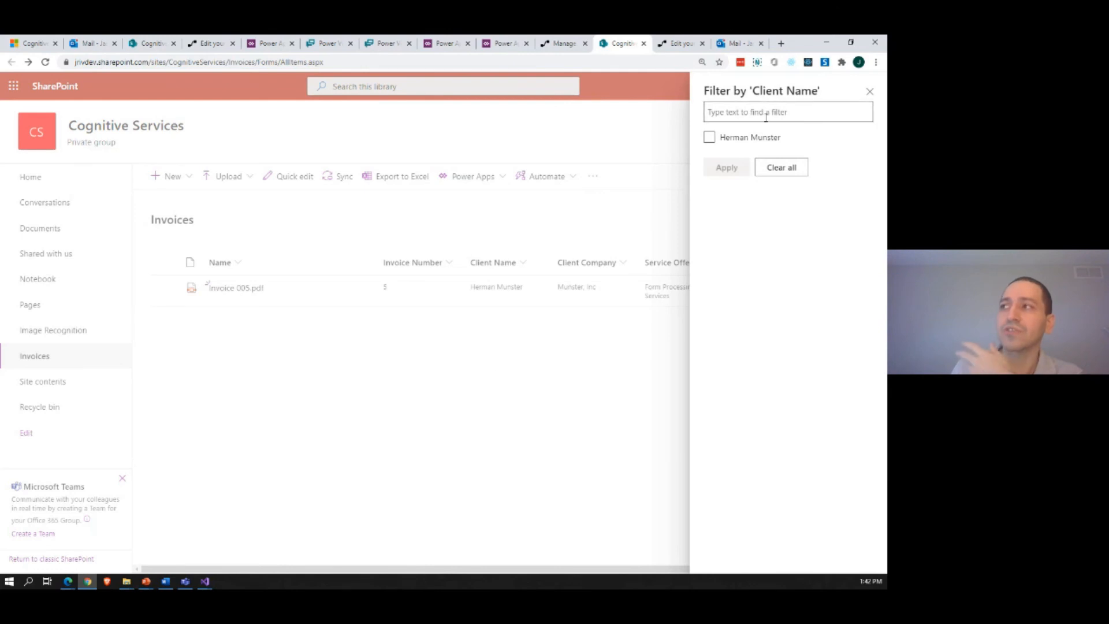
{"action": "left_click", "coordinate": [868, 93]}
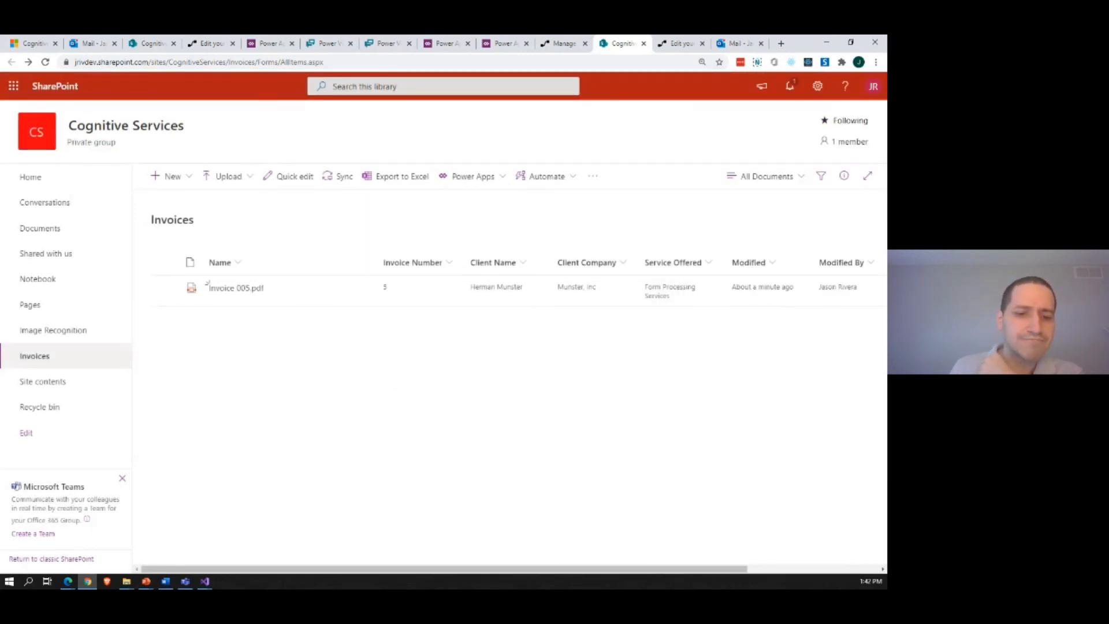
Step: Upload Invoice 001.pdf through Invoice 004.pdf to the Invoices library and reload the page
{"action": "key", "text": "alt+Tab"}
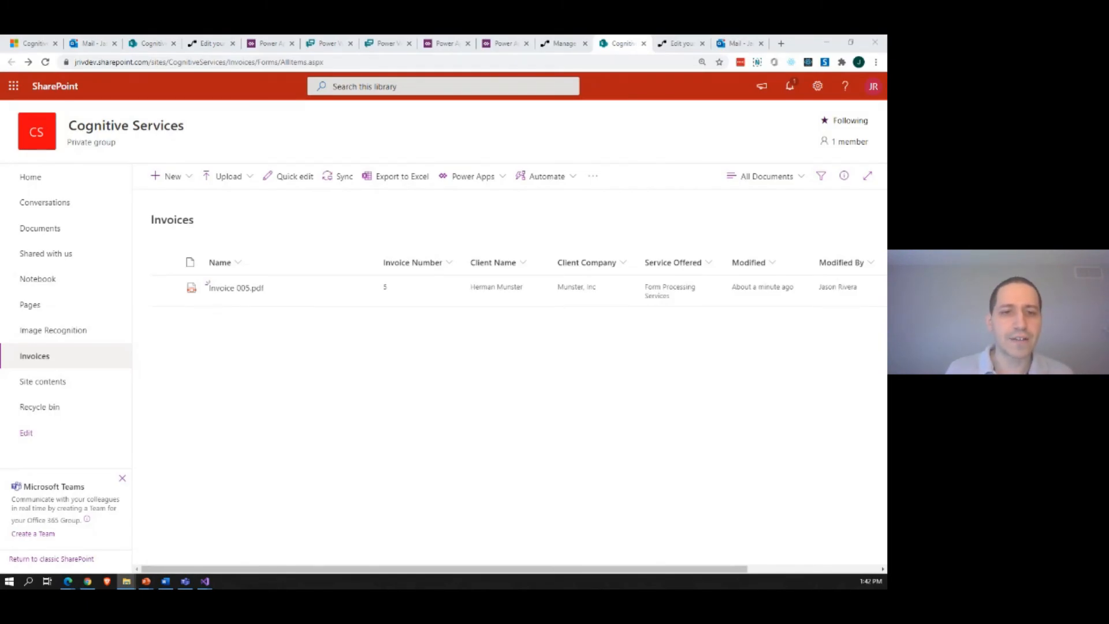
{"action": "left_click_drag", "start_coordinate": [334, 322], "coordinate": [349, 349]}
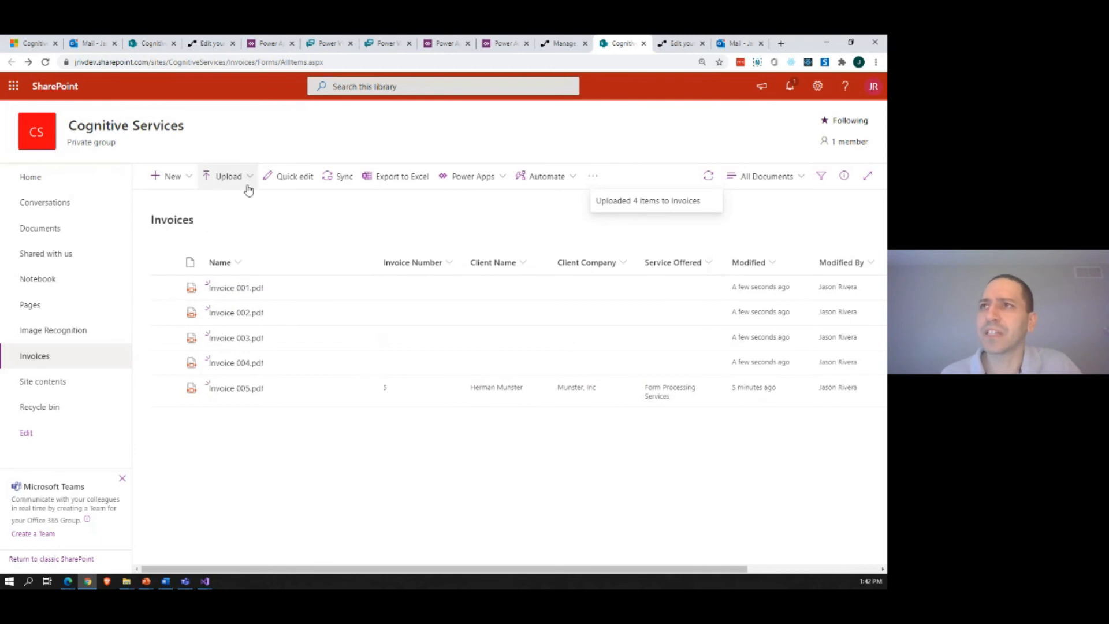
{"action": "left_click", "coordinate": [46, 63]}
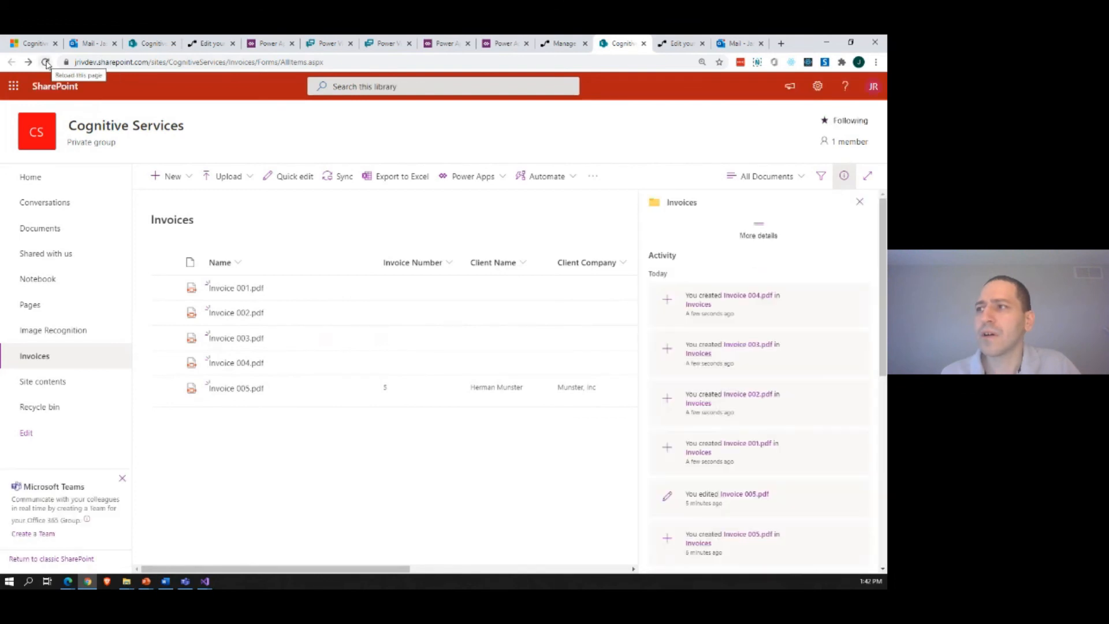
Step: Close the Invoices library's details pane and reload the page repeatedly to check the uploaded invoices for extracted metadata
{"action": "left_click", "coordinate": [838, 186]}
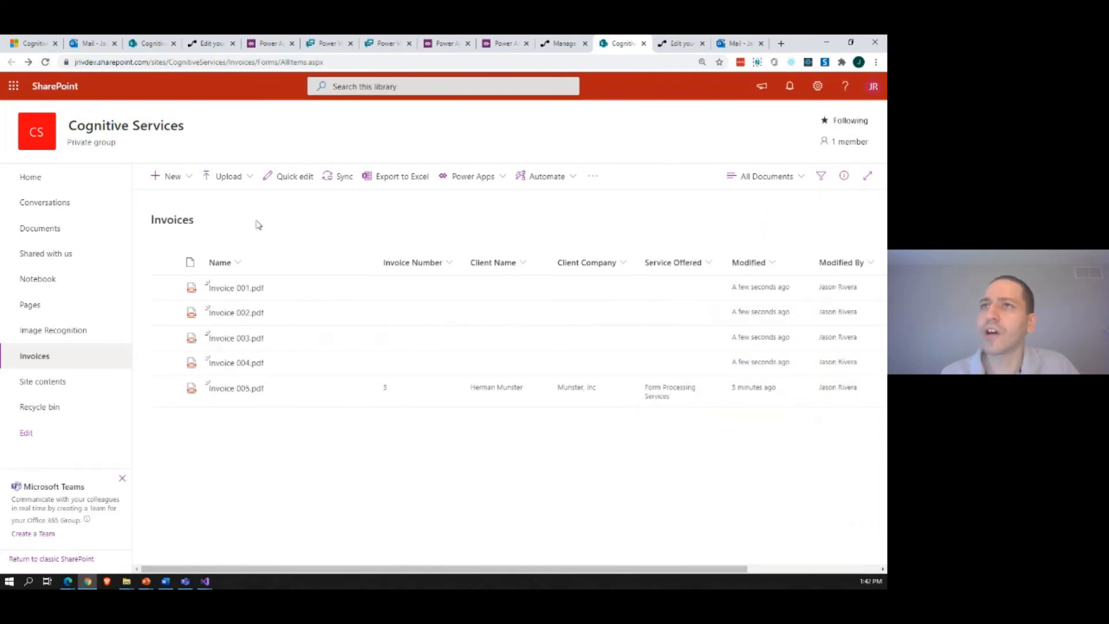
{"action": "left_click", "coordinate": [45, 64]}
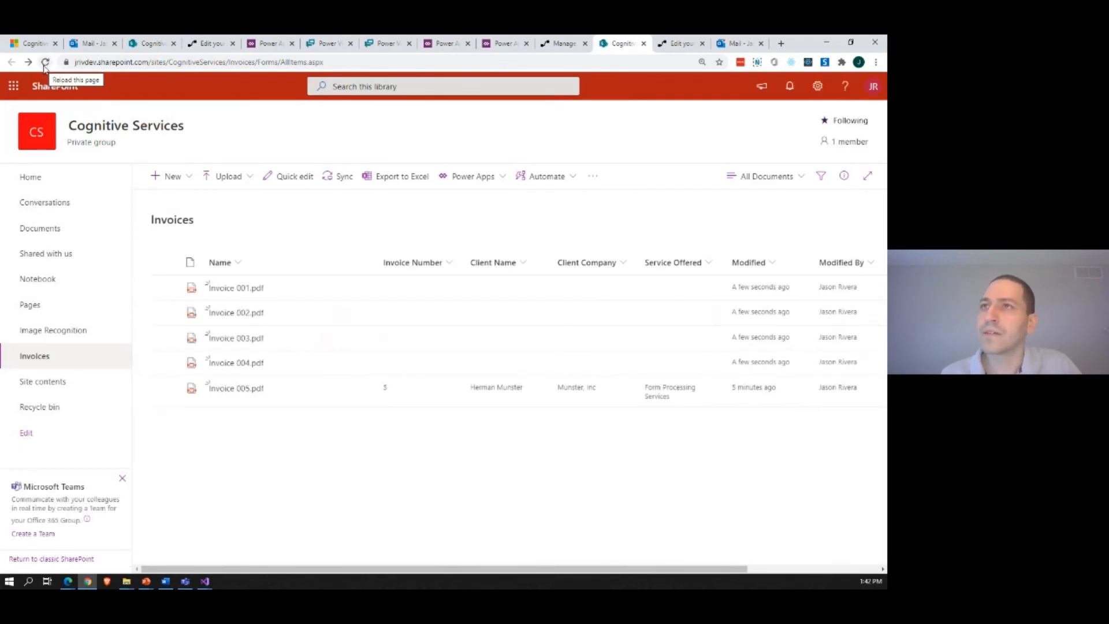
{"action": "left_click", "coordinate": [45, 63]}
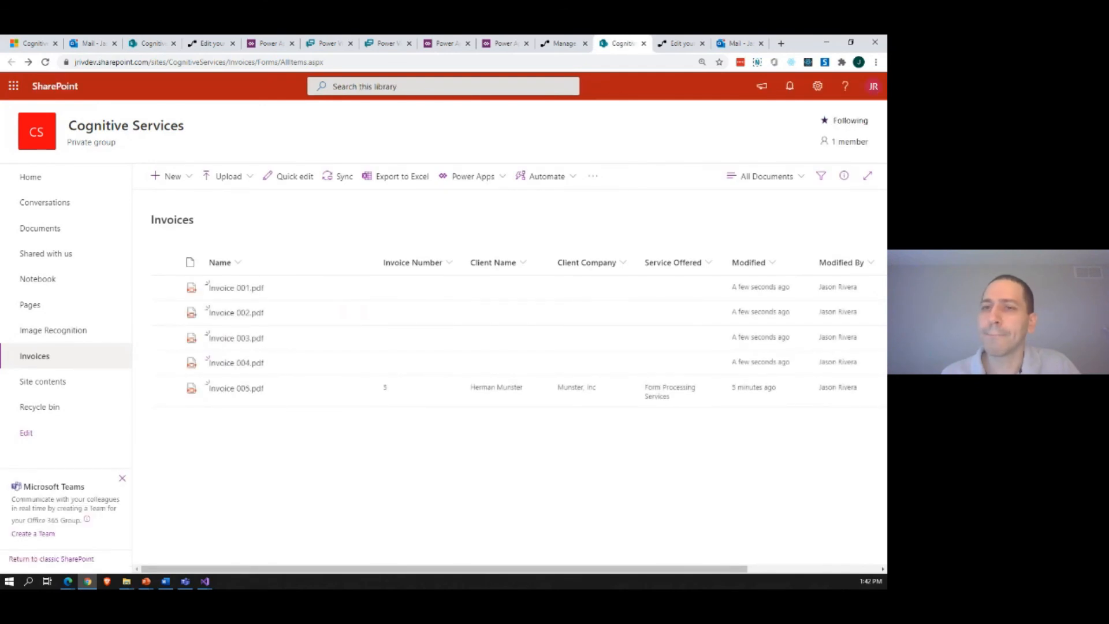
{"action": "key", "text": "alt+Tab"}
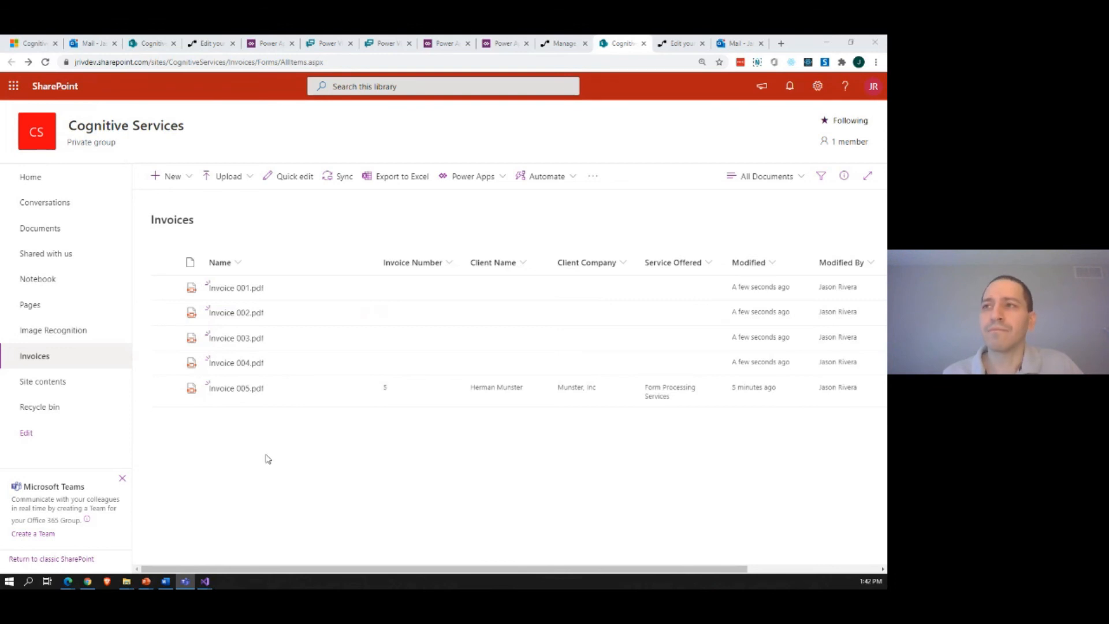
{"action": "left_click", "coordinate": [268, 224]}
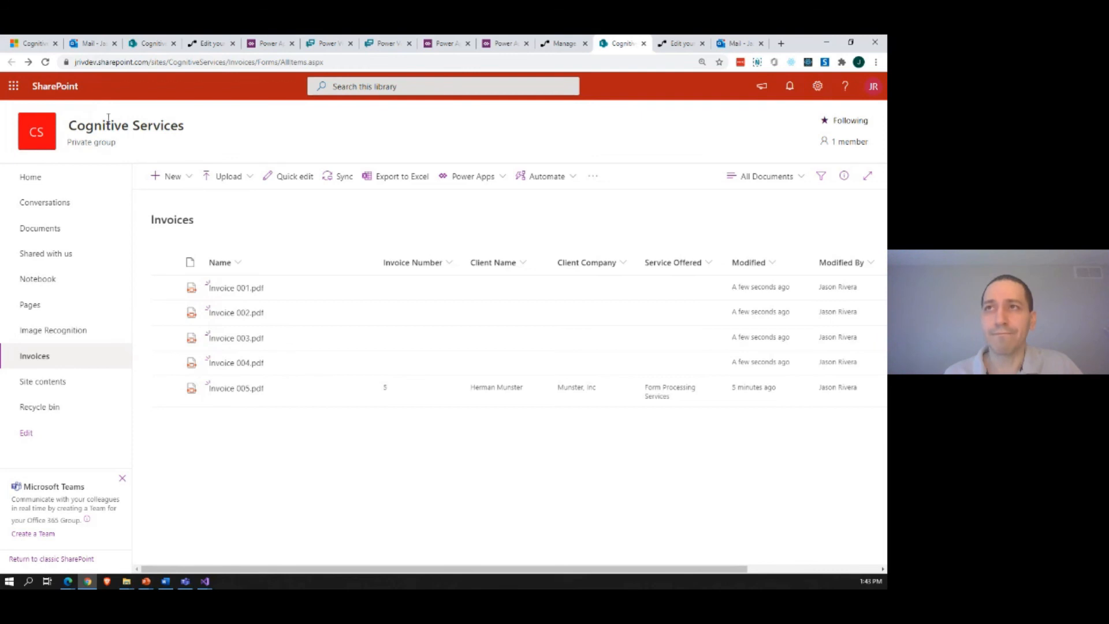
{"action": "left_click", "coordinate": [46, 63]}
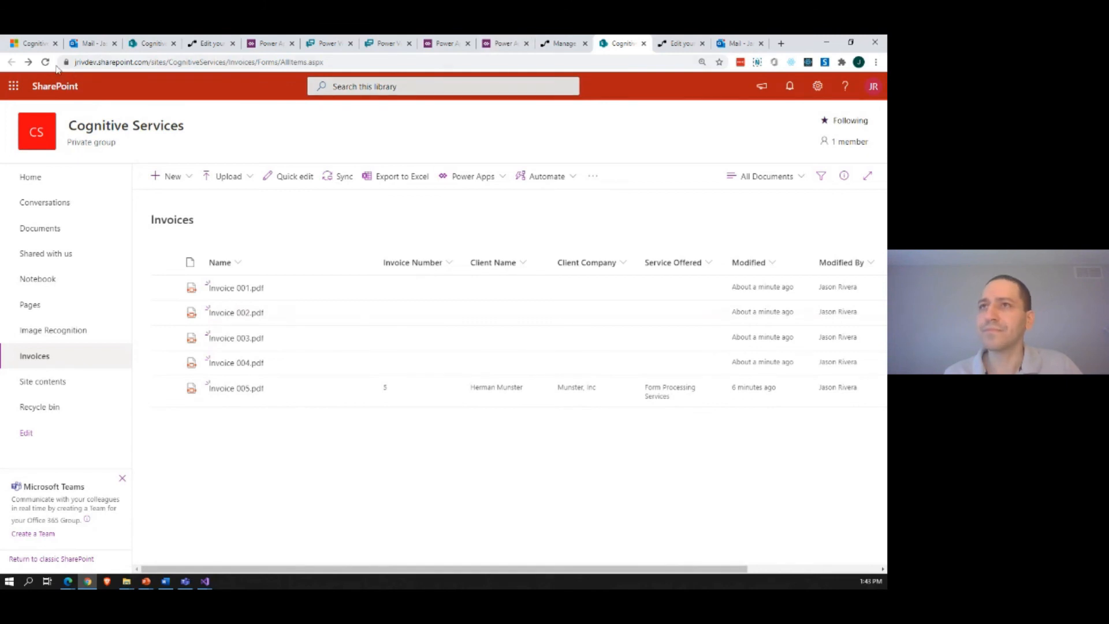
{"action": "left_click", "coordinate": [45, 62]}
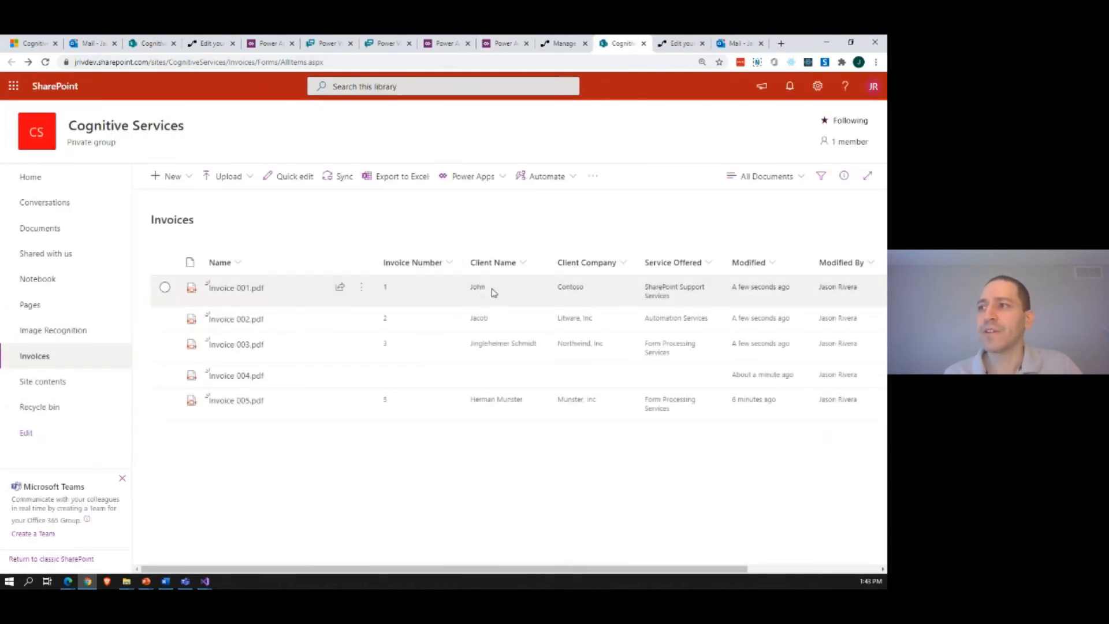
Step: Filter the Invoices library by Client Name to show only the client of Invoice 005.pdf
{"action": "left_click", "coordinate": [524, 267]}
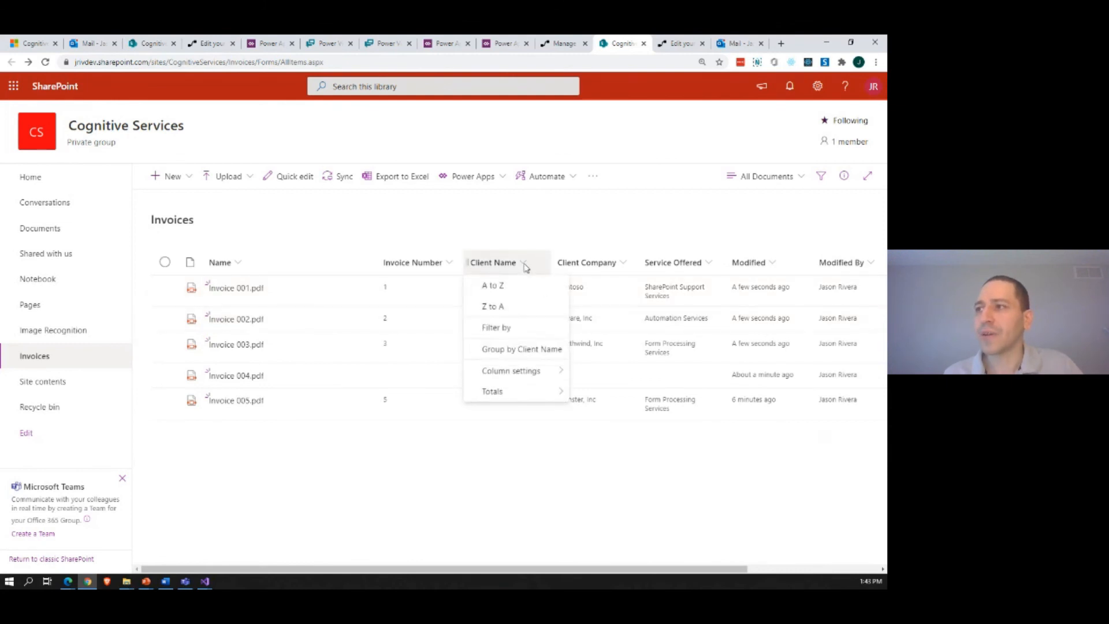
{"action": "left_click", "coordinate": [520, 334]}
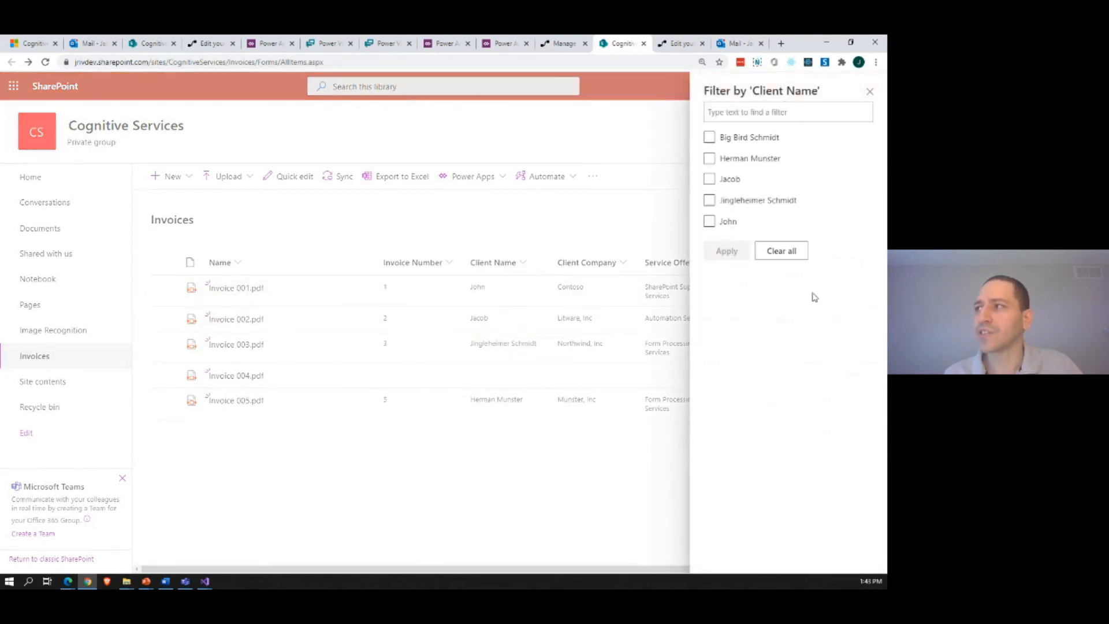
{"action": "left_click", "coordinate": [710, 158]}
{"action": "left_click", "coordinate": [729, 250]}
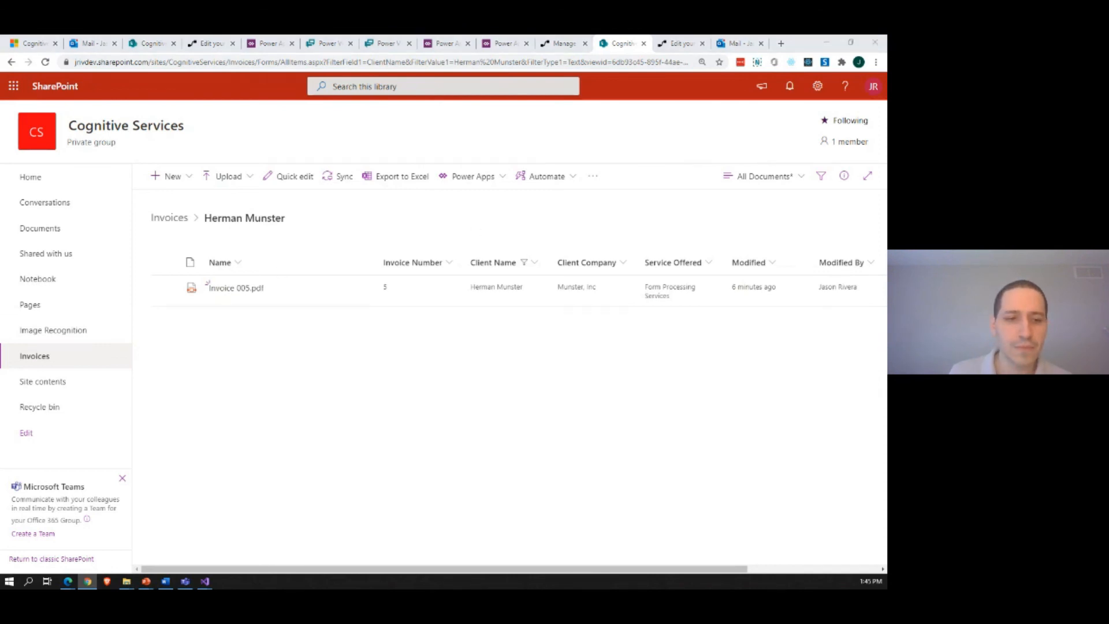
Step: Switch to the Intro to AI with Azure and Office 365 presentation in PowerPoint and show slide 5 with the feedback QR codes
{"action": "left_click", "coordinate": [146, 582]}
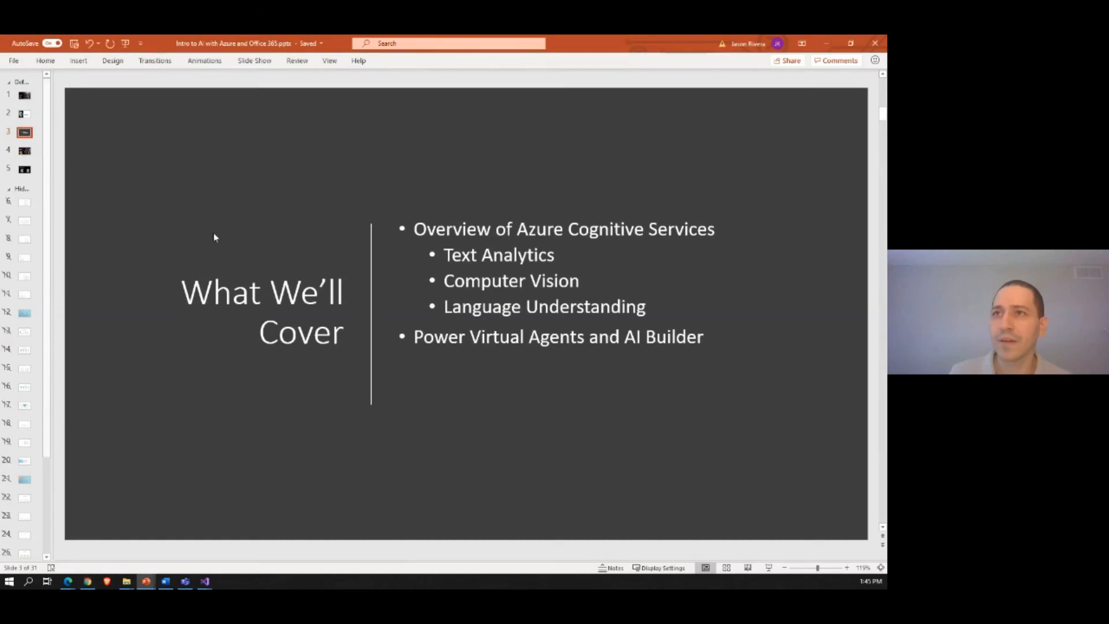
{"action": "scroll", "coordinate": [229, 240], "scroll_direction": "down", "scroll_amount": 3}
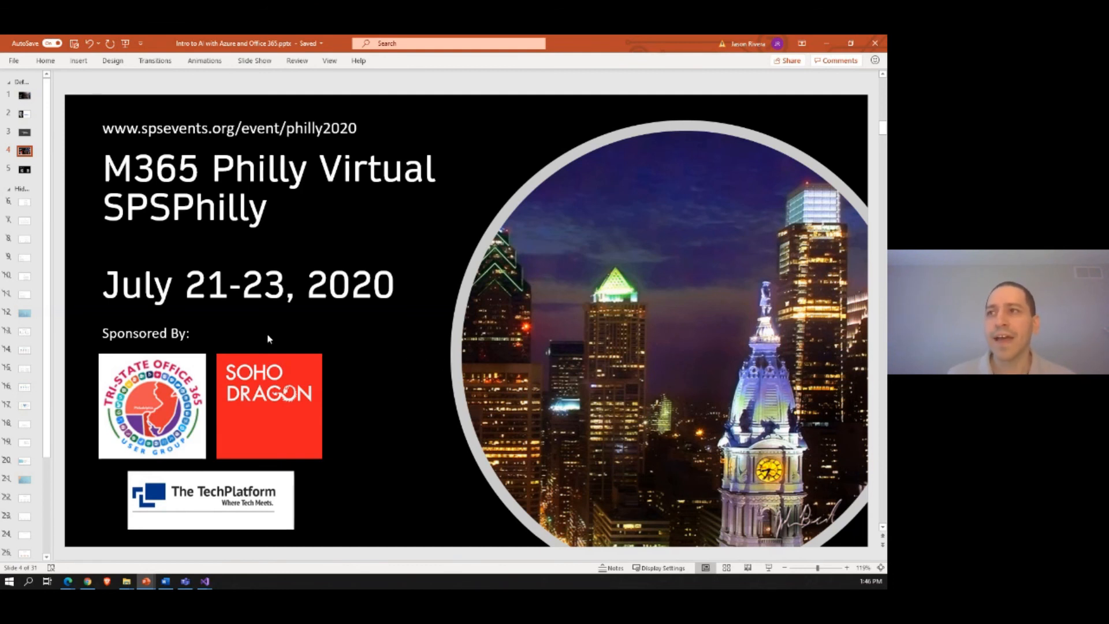
{"action": "key", "text": "Page_Down"}
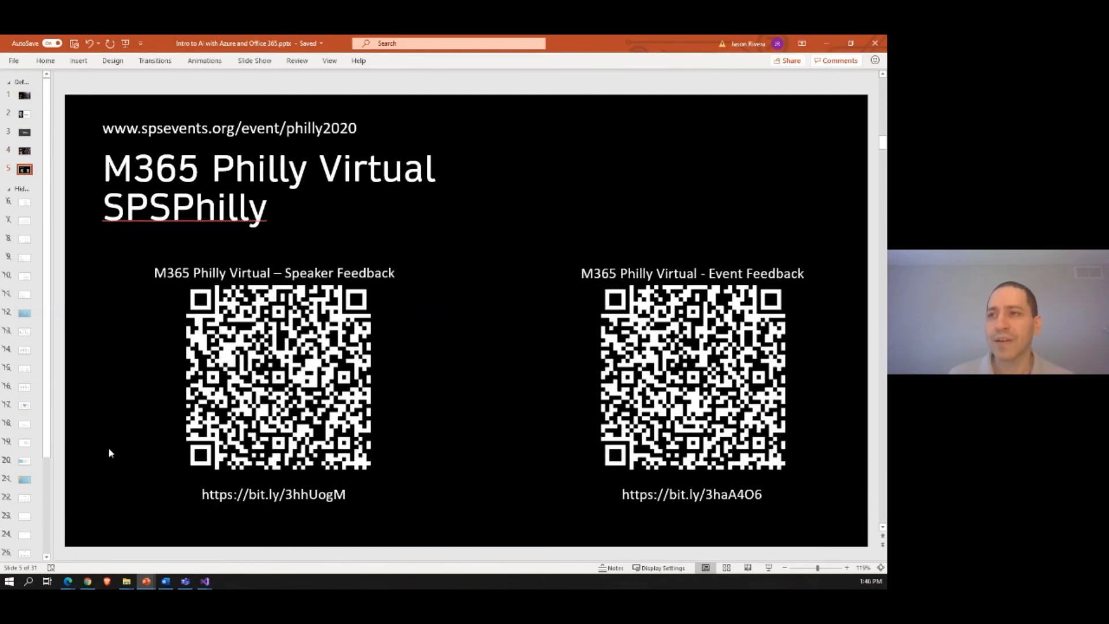